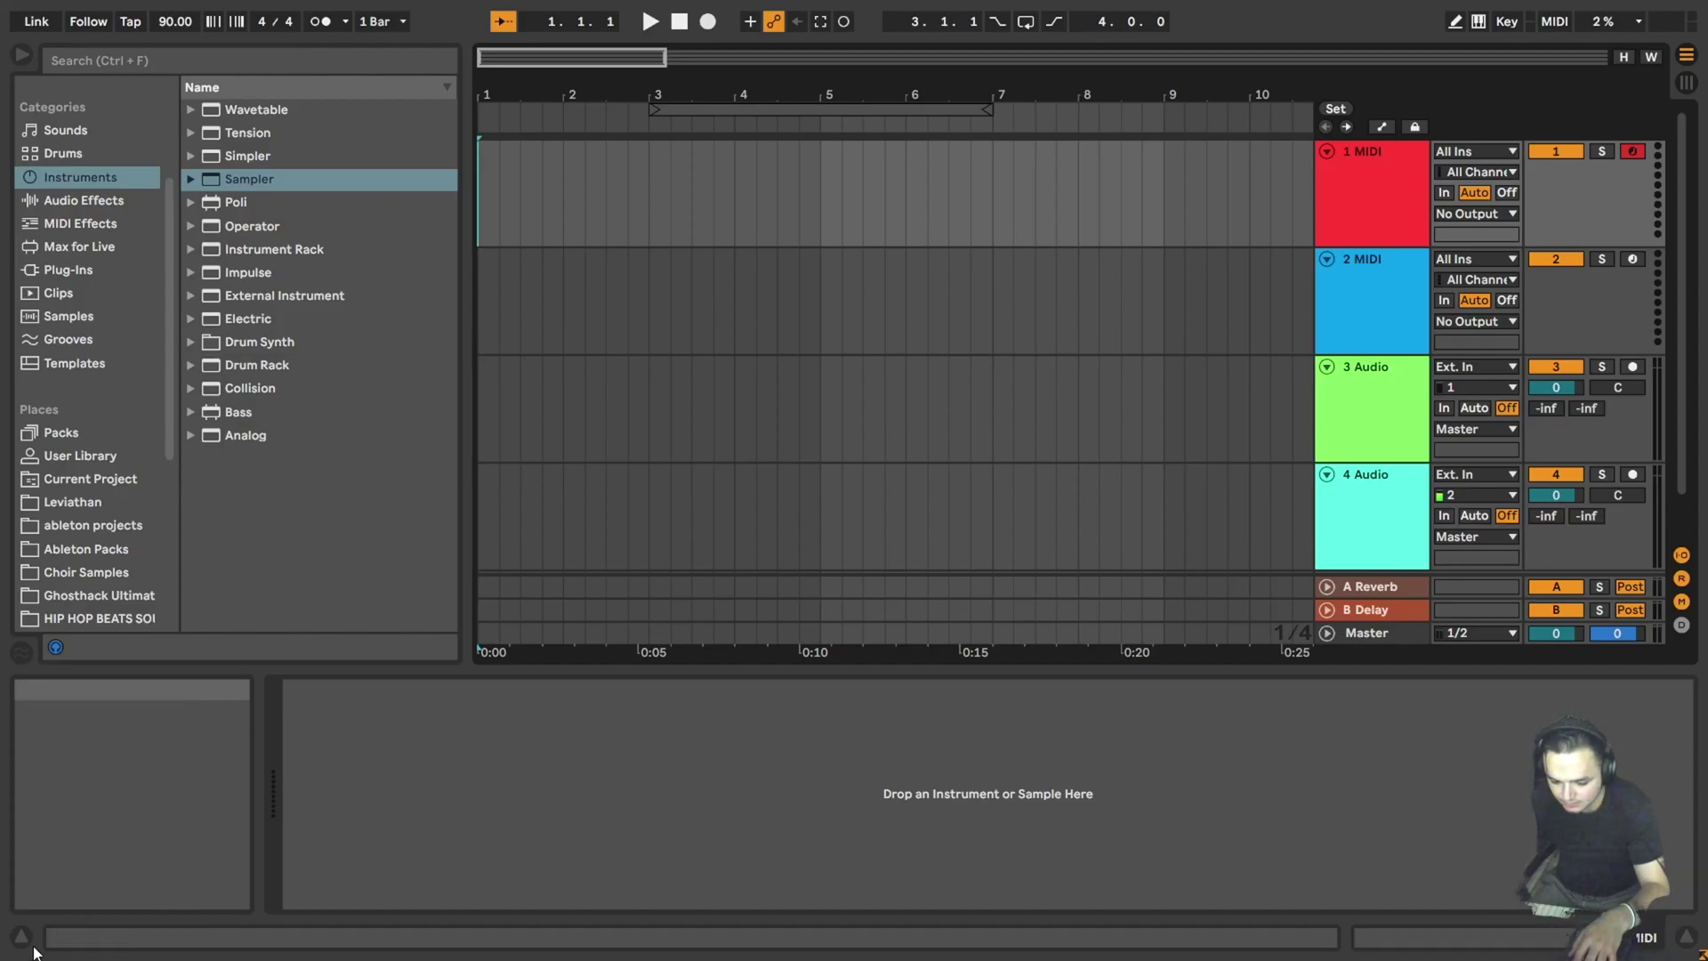
Hide the Info View panel and select track 1 in the Arrangement.
left_click(28, 942)
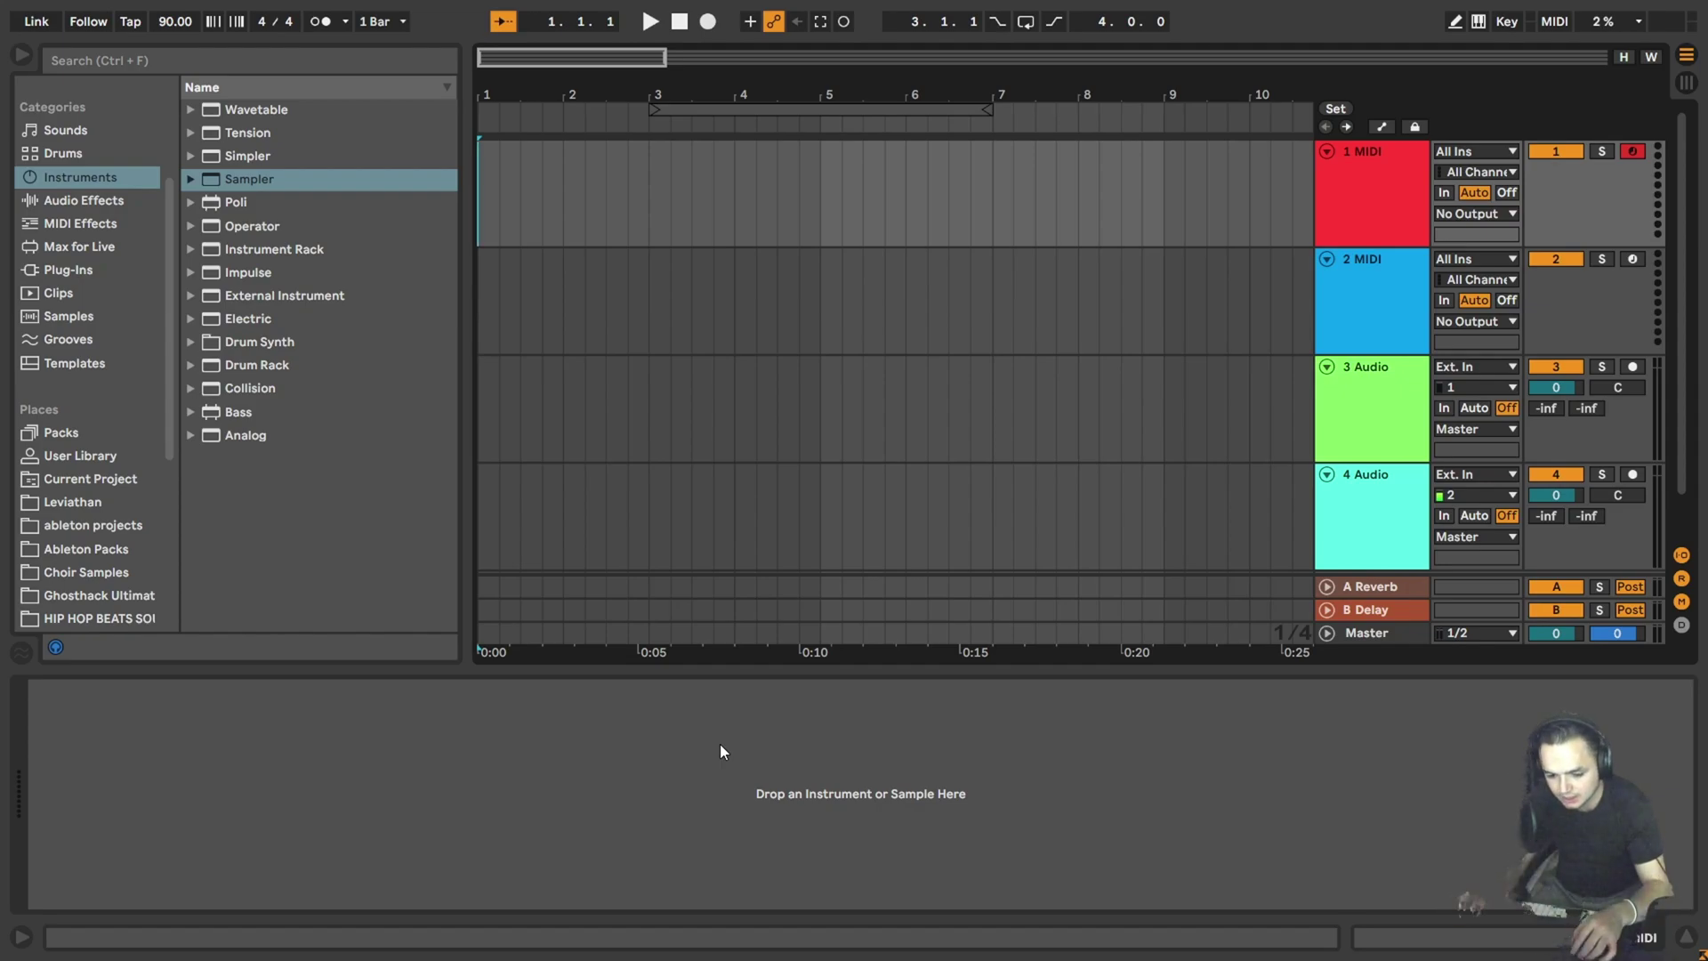
left_click(616, 206)
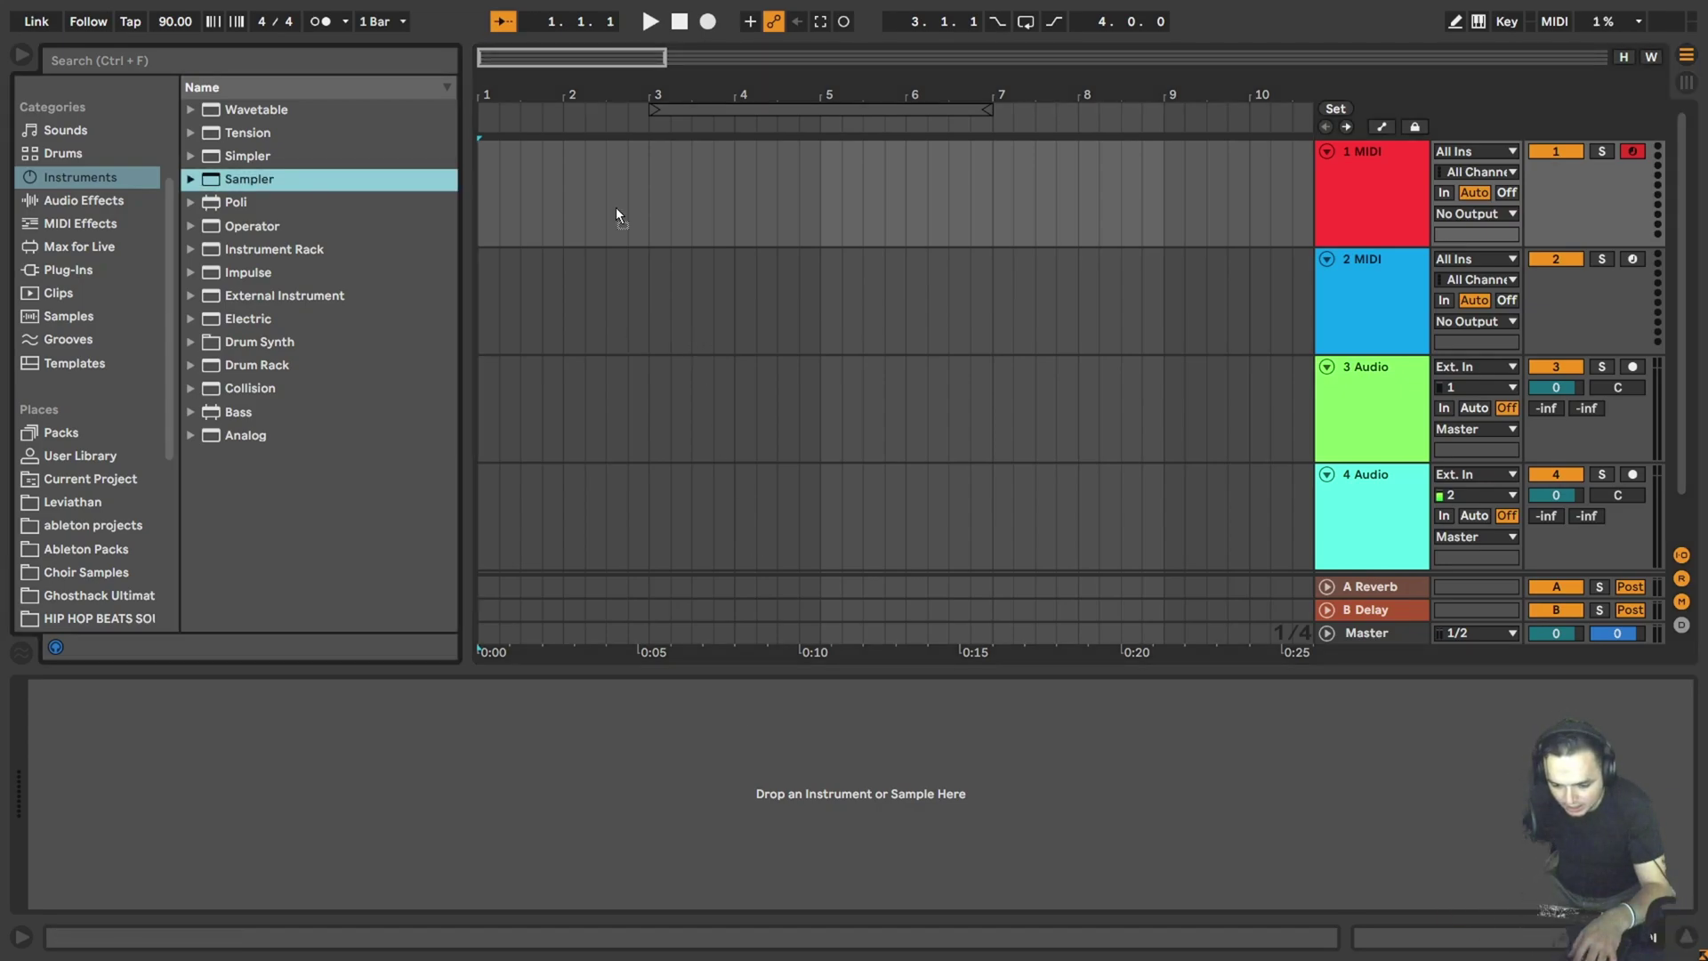
Load Sampler on track 1 with OS_GUD2_808_A_Domino.wav from an '808 bass' search in HIP HOP BEATS.
key("Return")
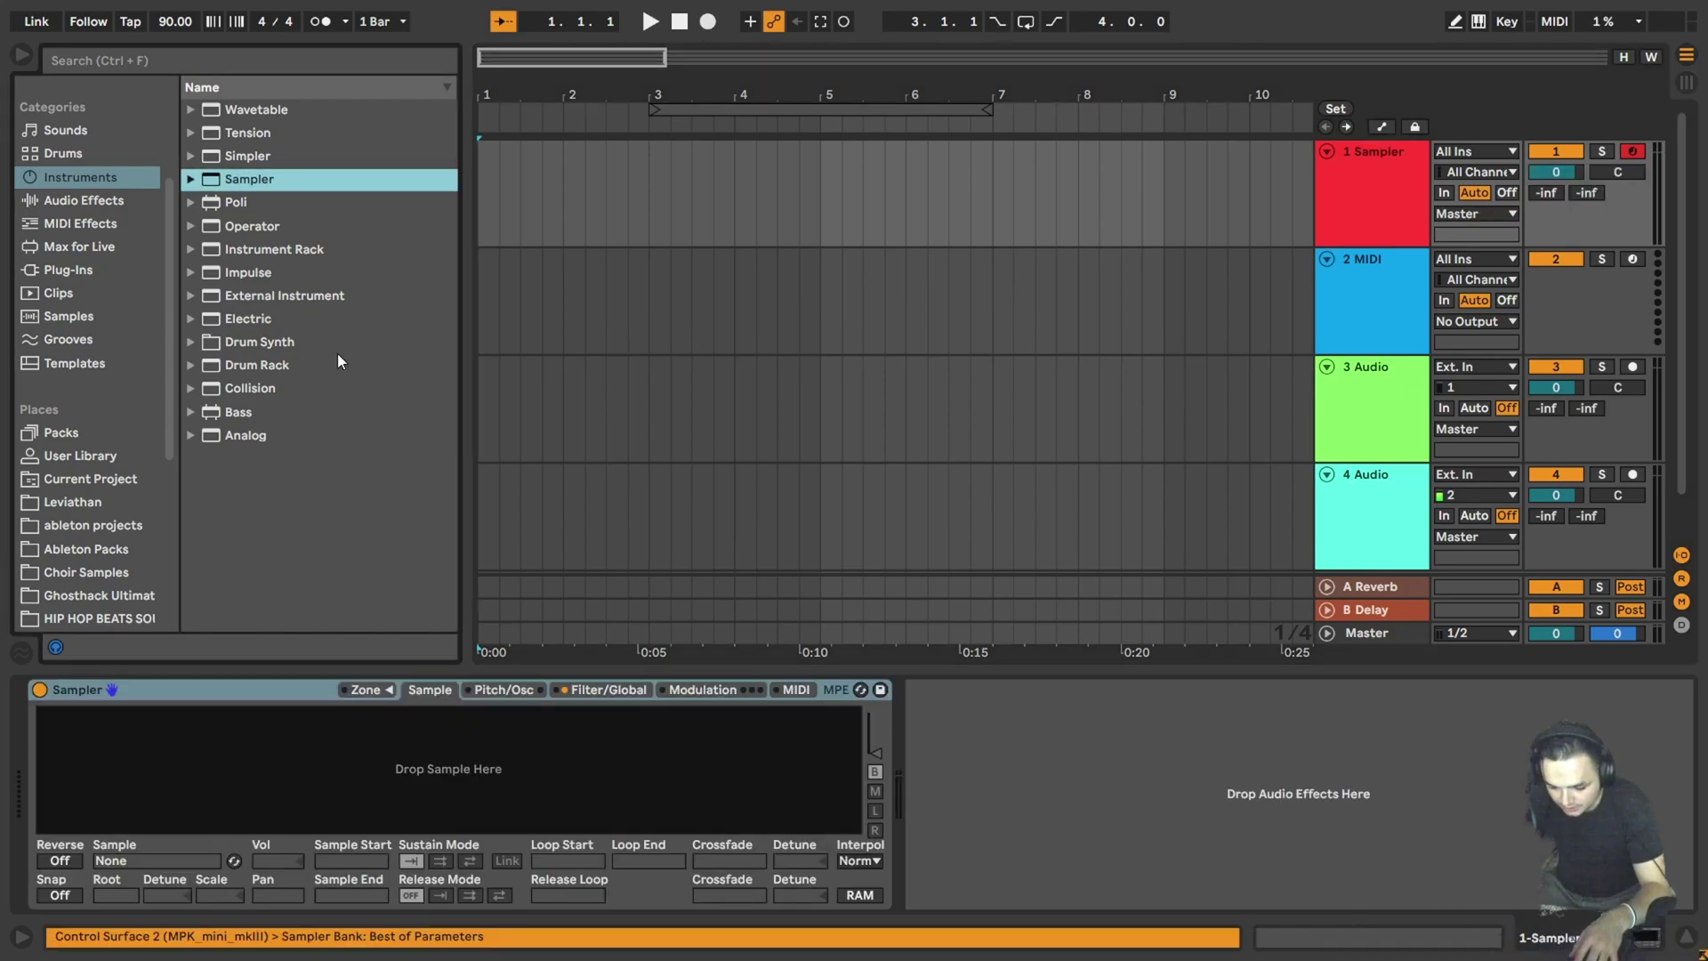
scroll(99, 467, "down", 3)
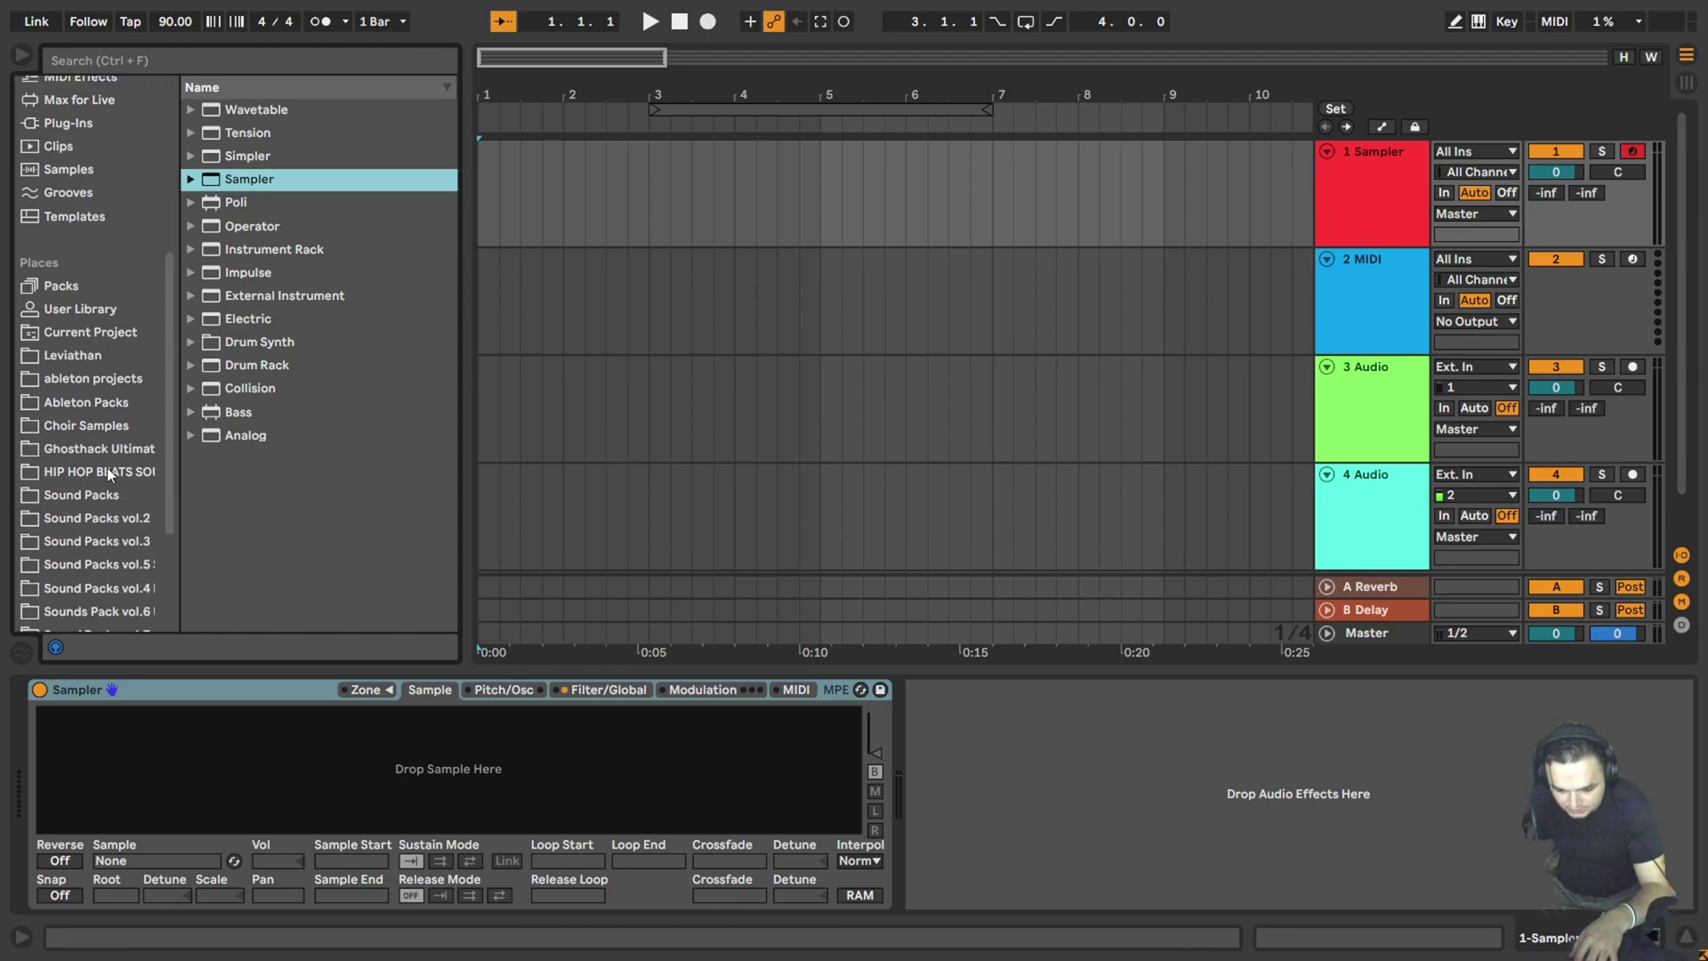
left_click(117, 466)
left_click(266, 58)
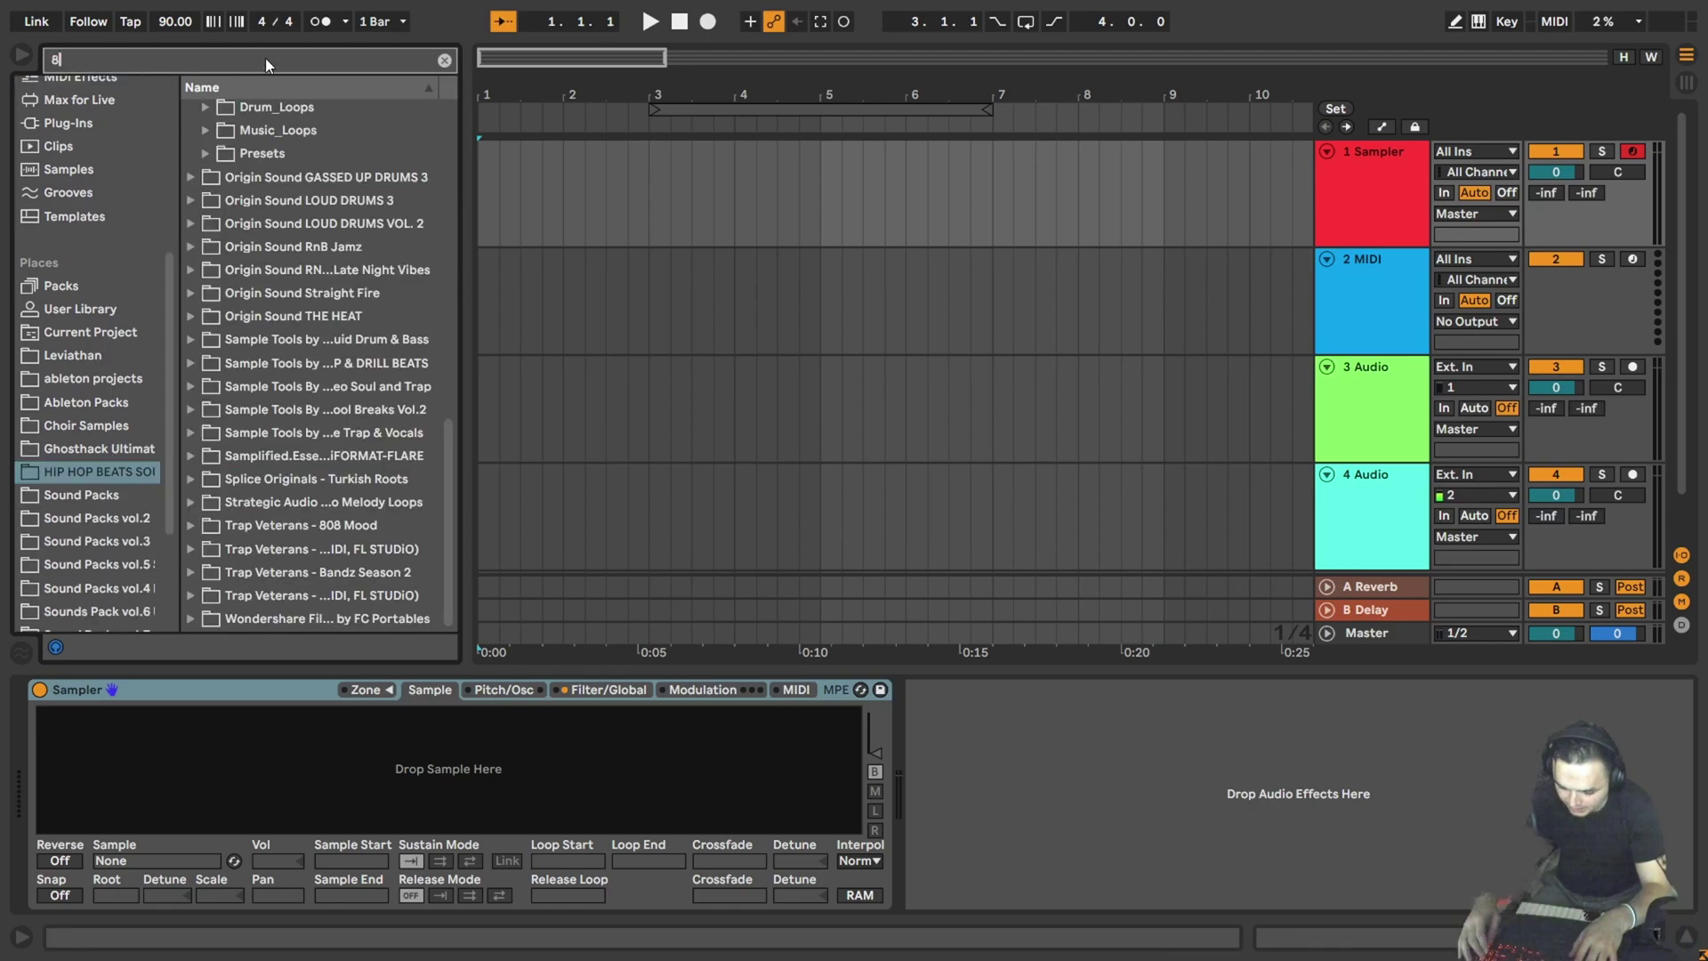
type("808 bass")
double_click(334, 295)
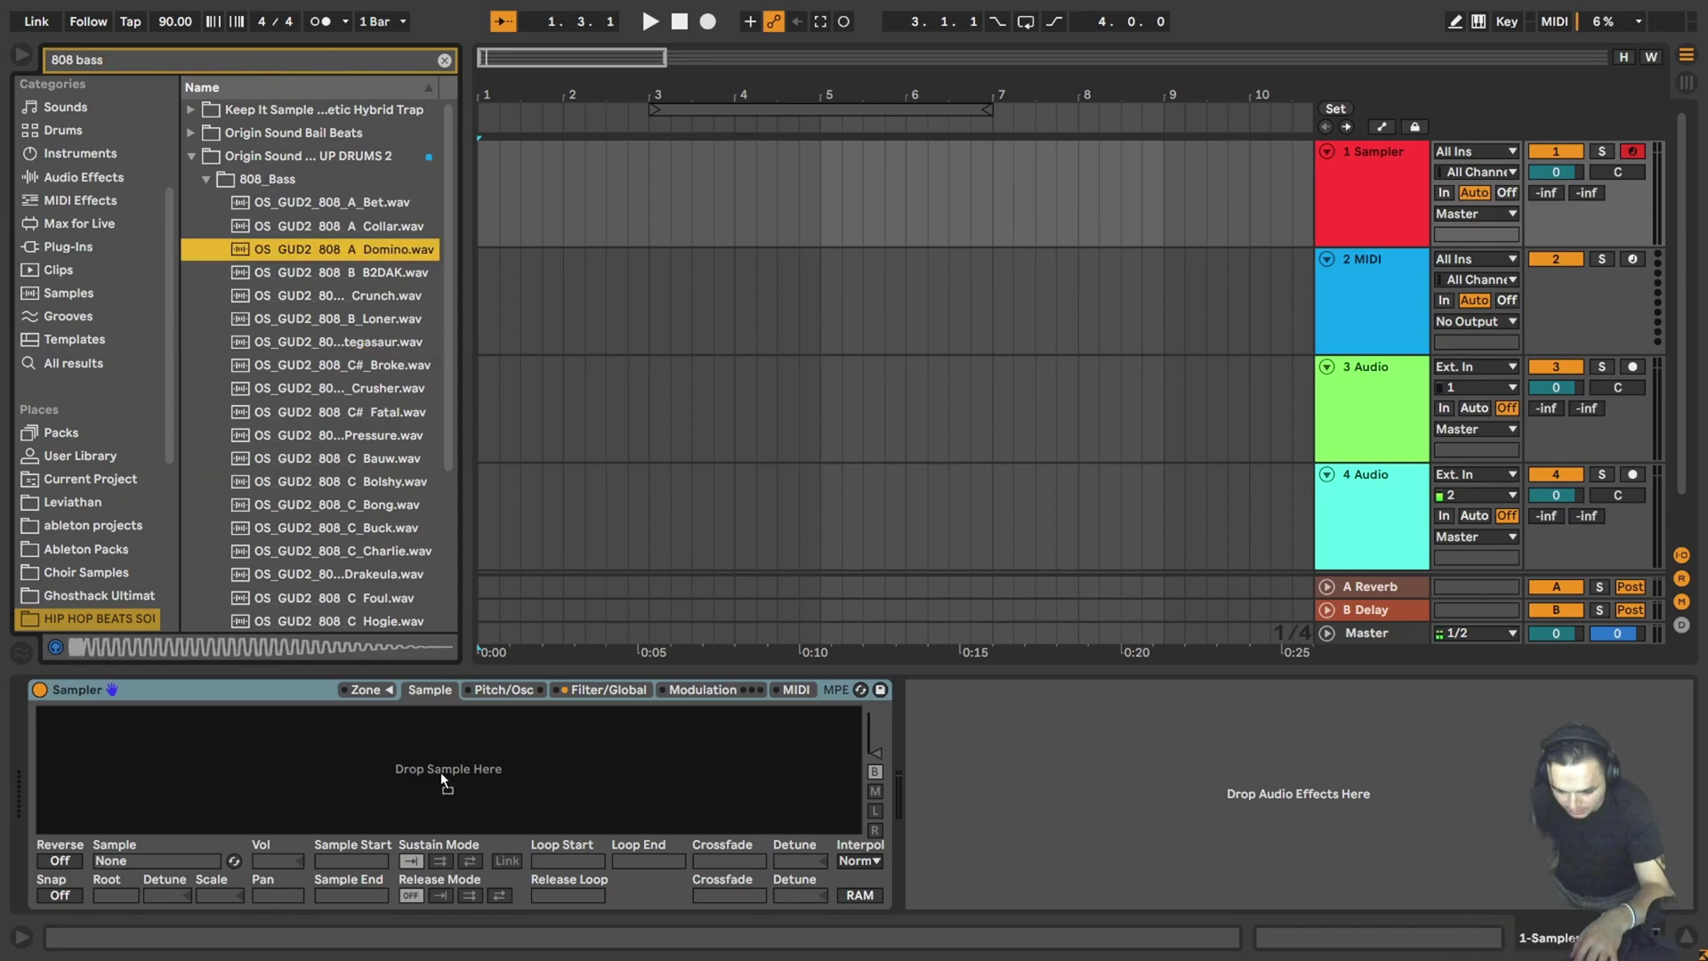
left_click(485, 207)
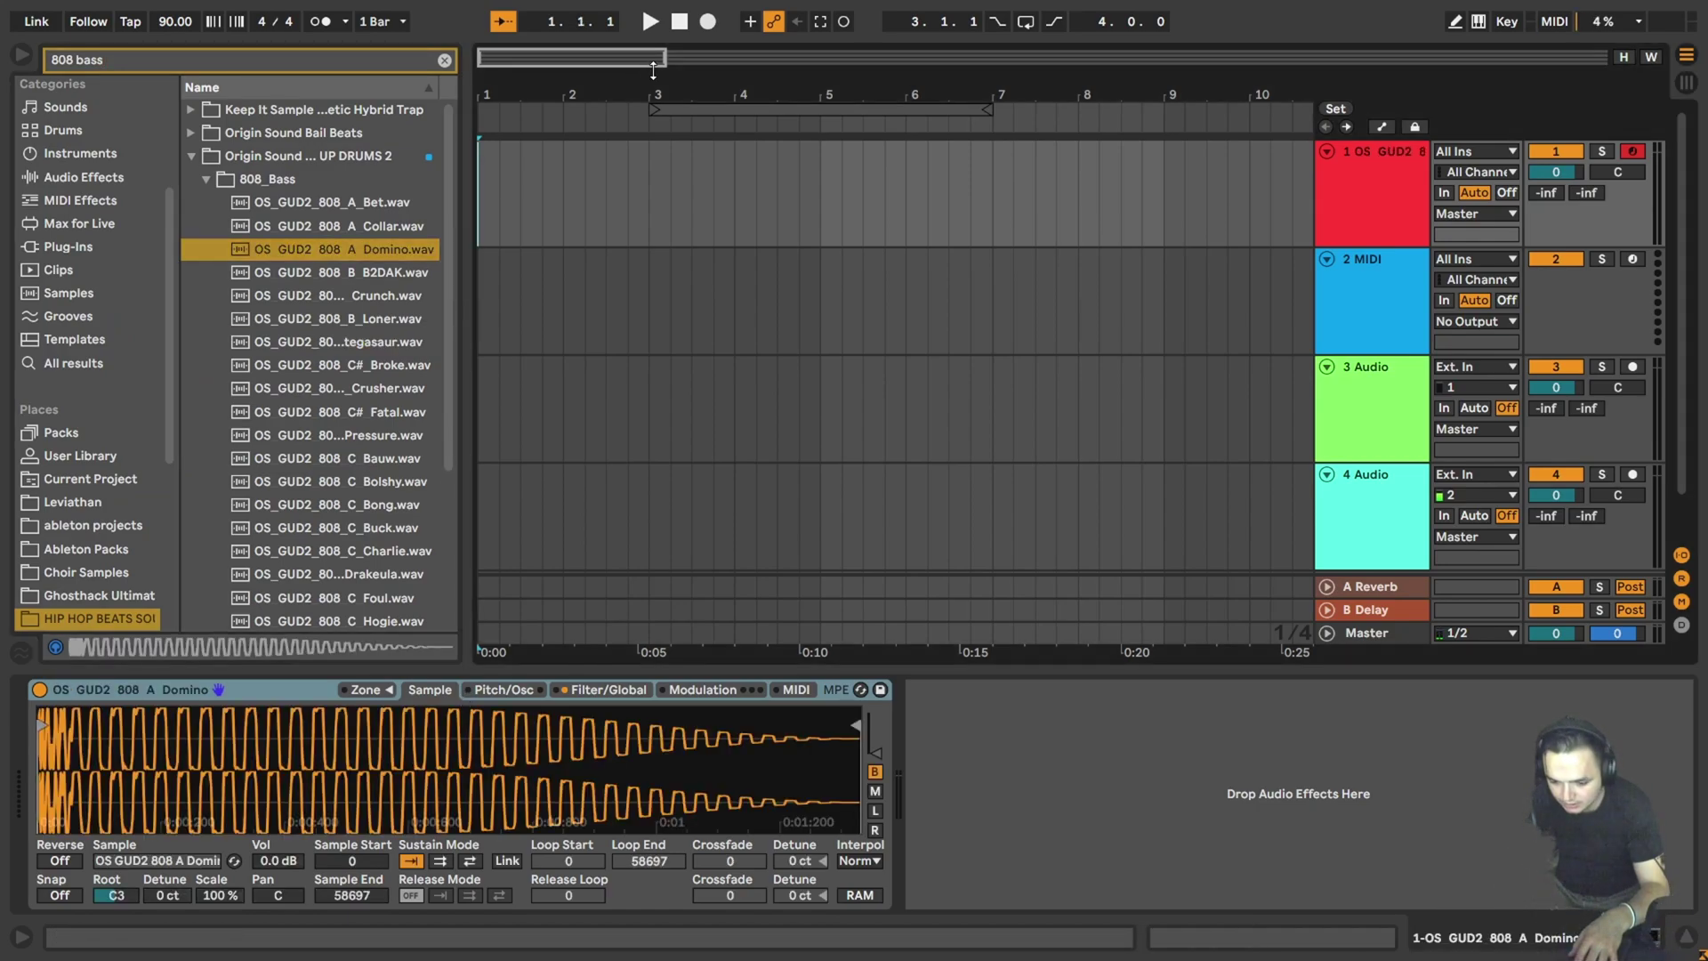
Record an 808 bass part on track 1, then select the clip and audition it.
left_click(707, 21)
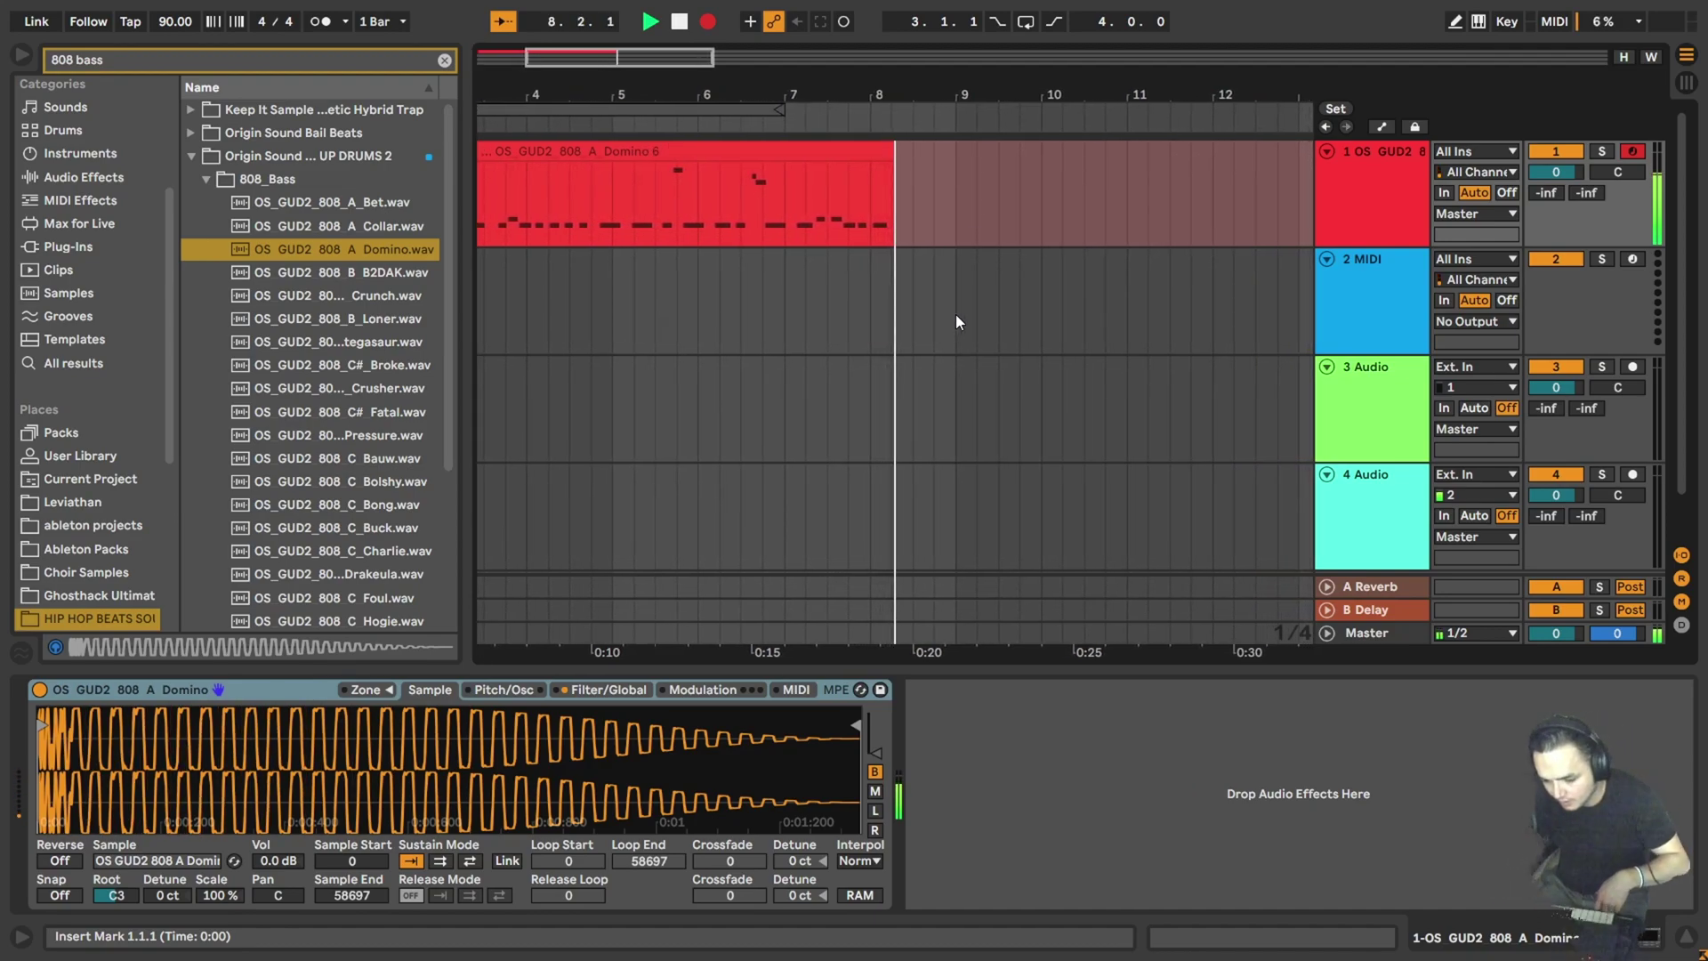
key("space")
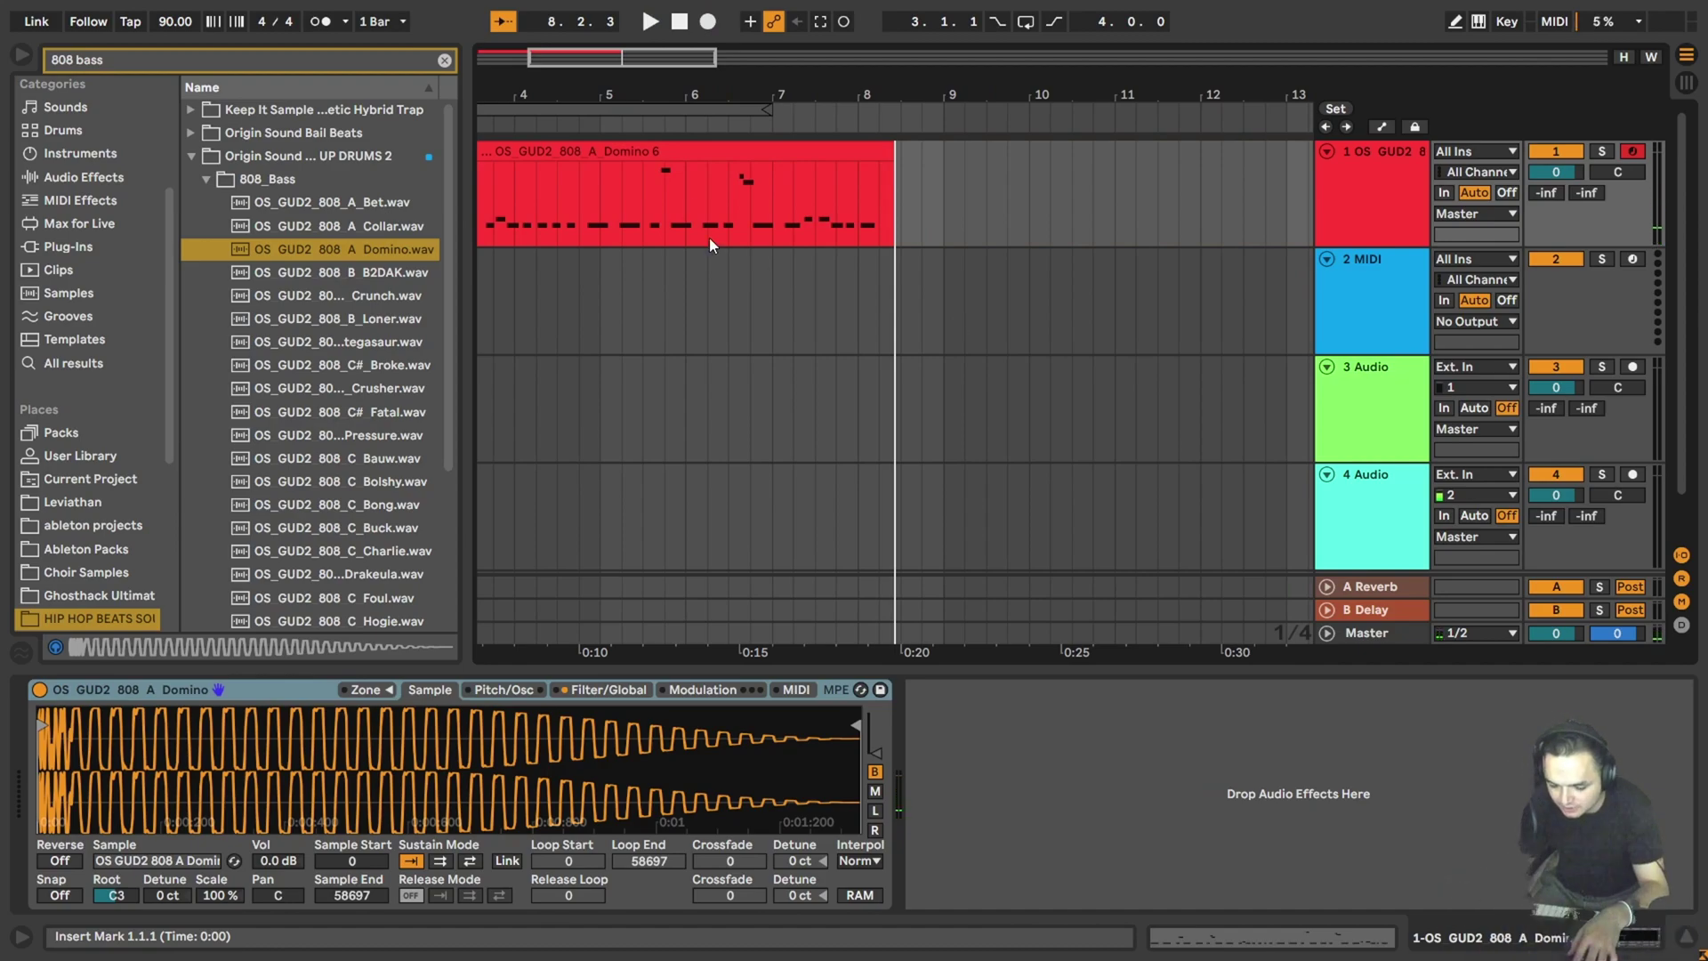
left_click_drag(667, 65, 598, 64)
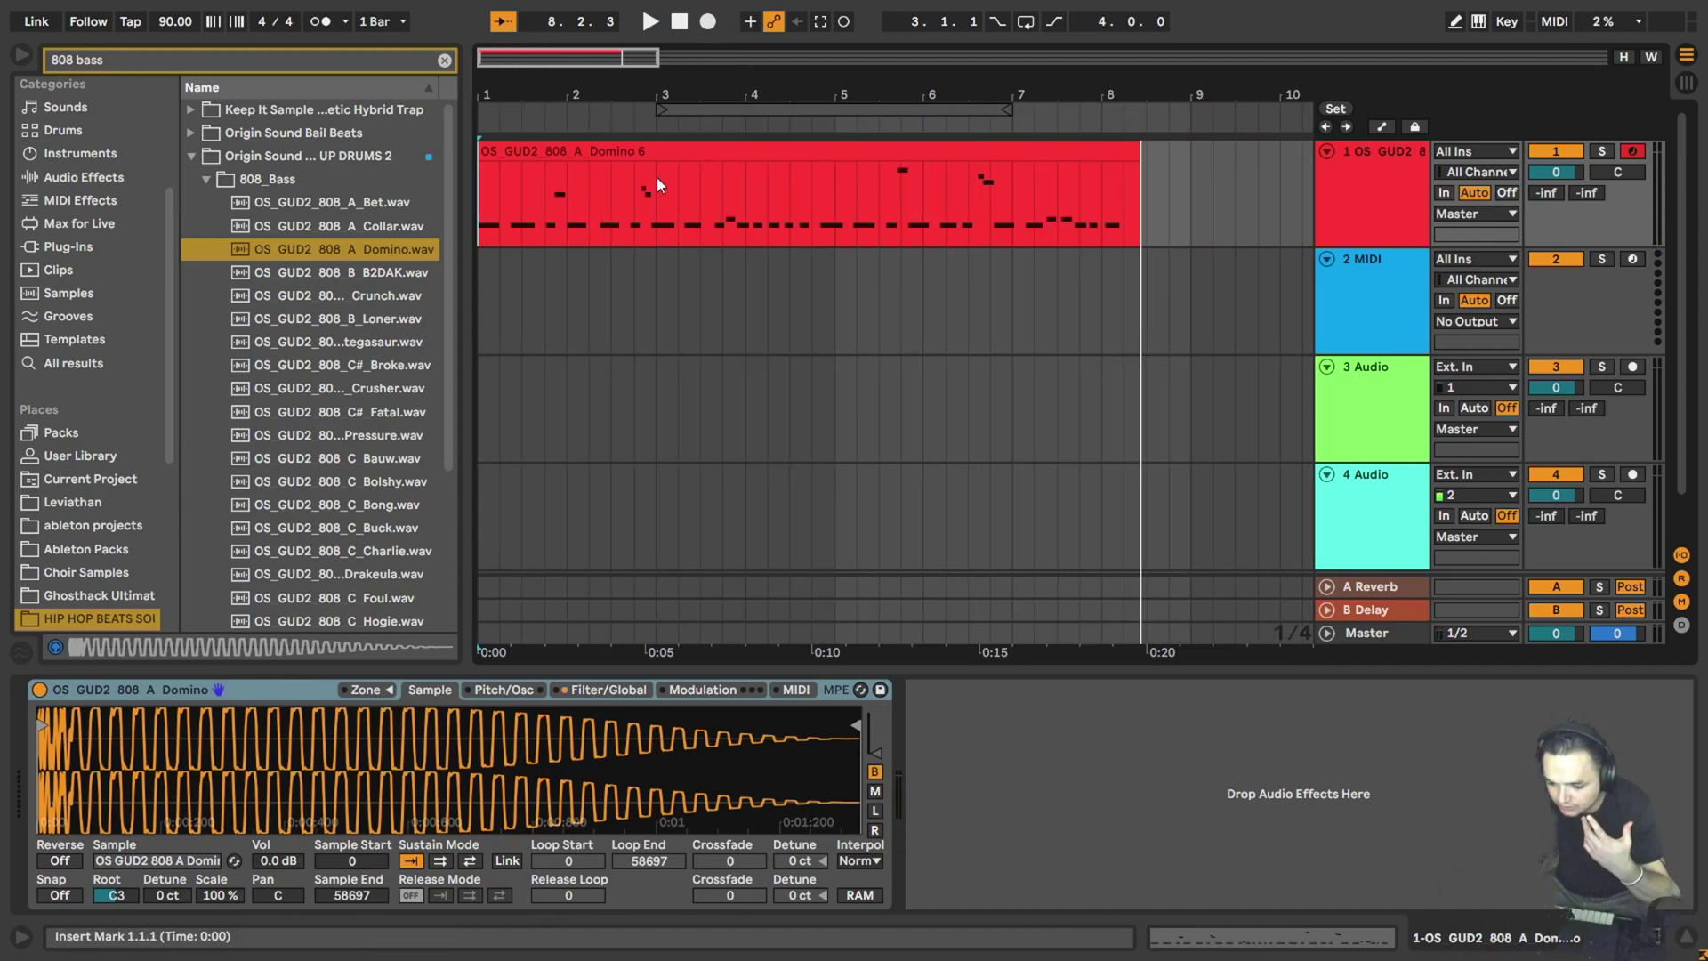
left_click(657, 177)
key("space")
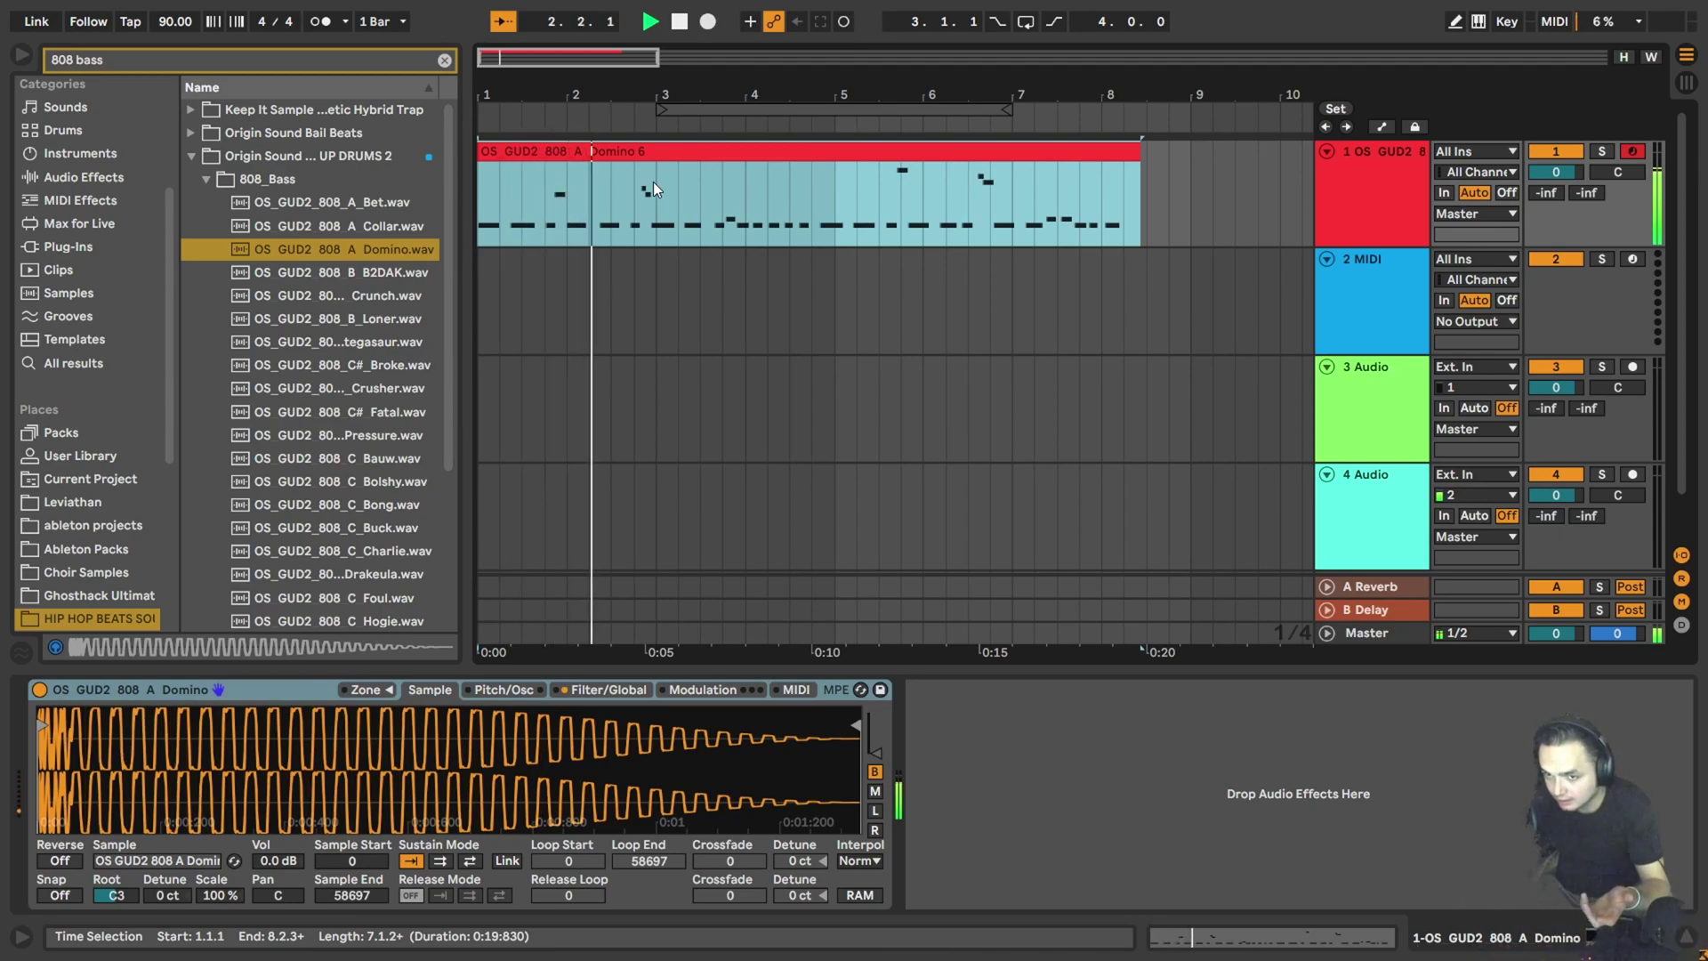
key("space")
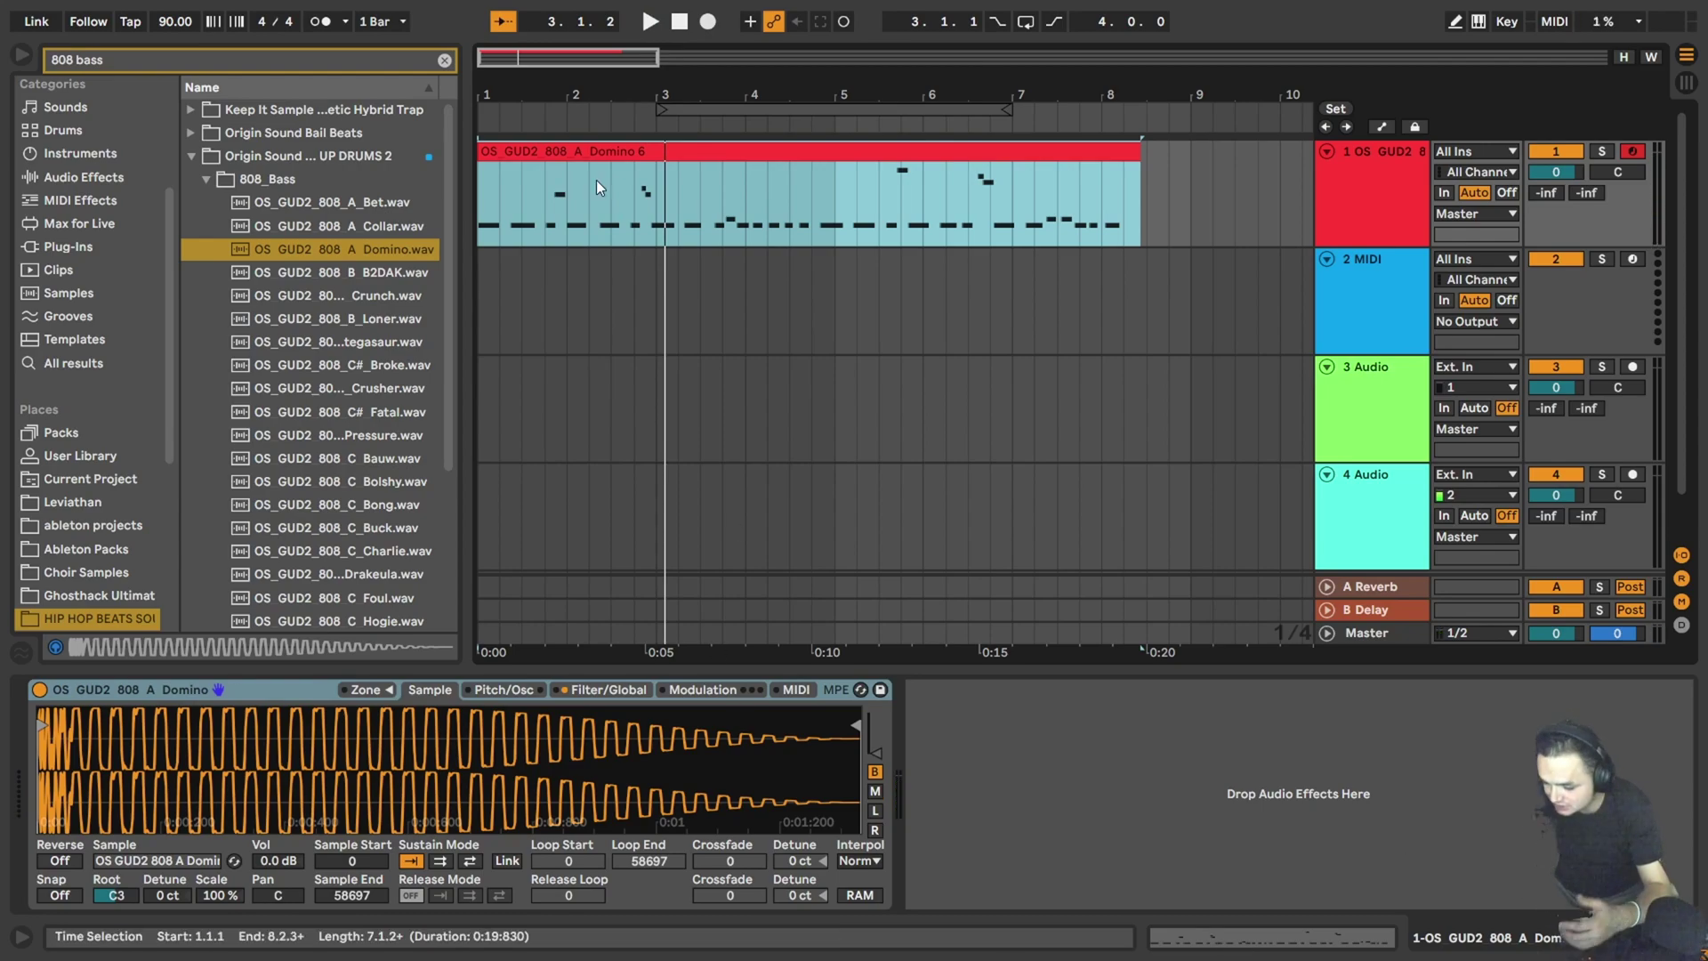
Set the Sampler's Pitch/Osc Glide mode to Glide and adjust the Glide Time.
left_click(496, 689)
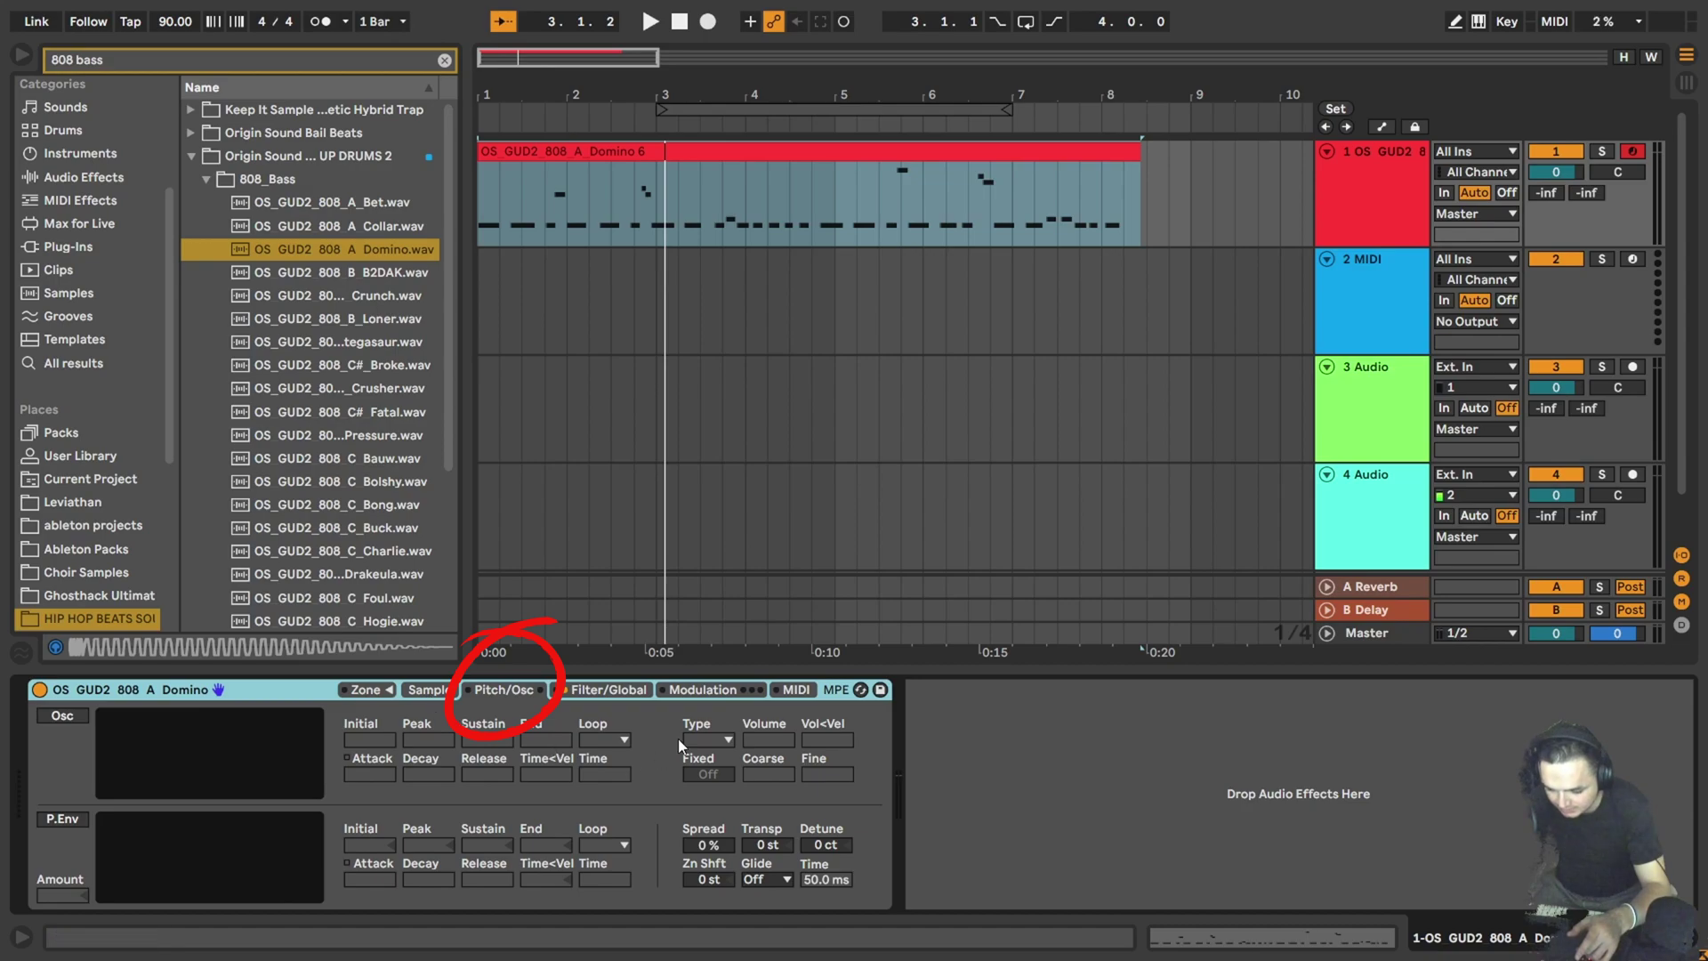
left_click(767, 877)
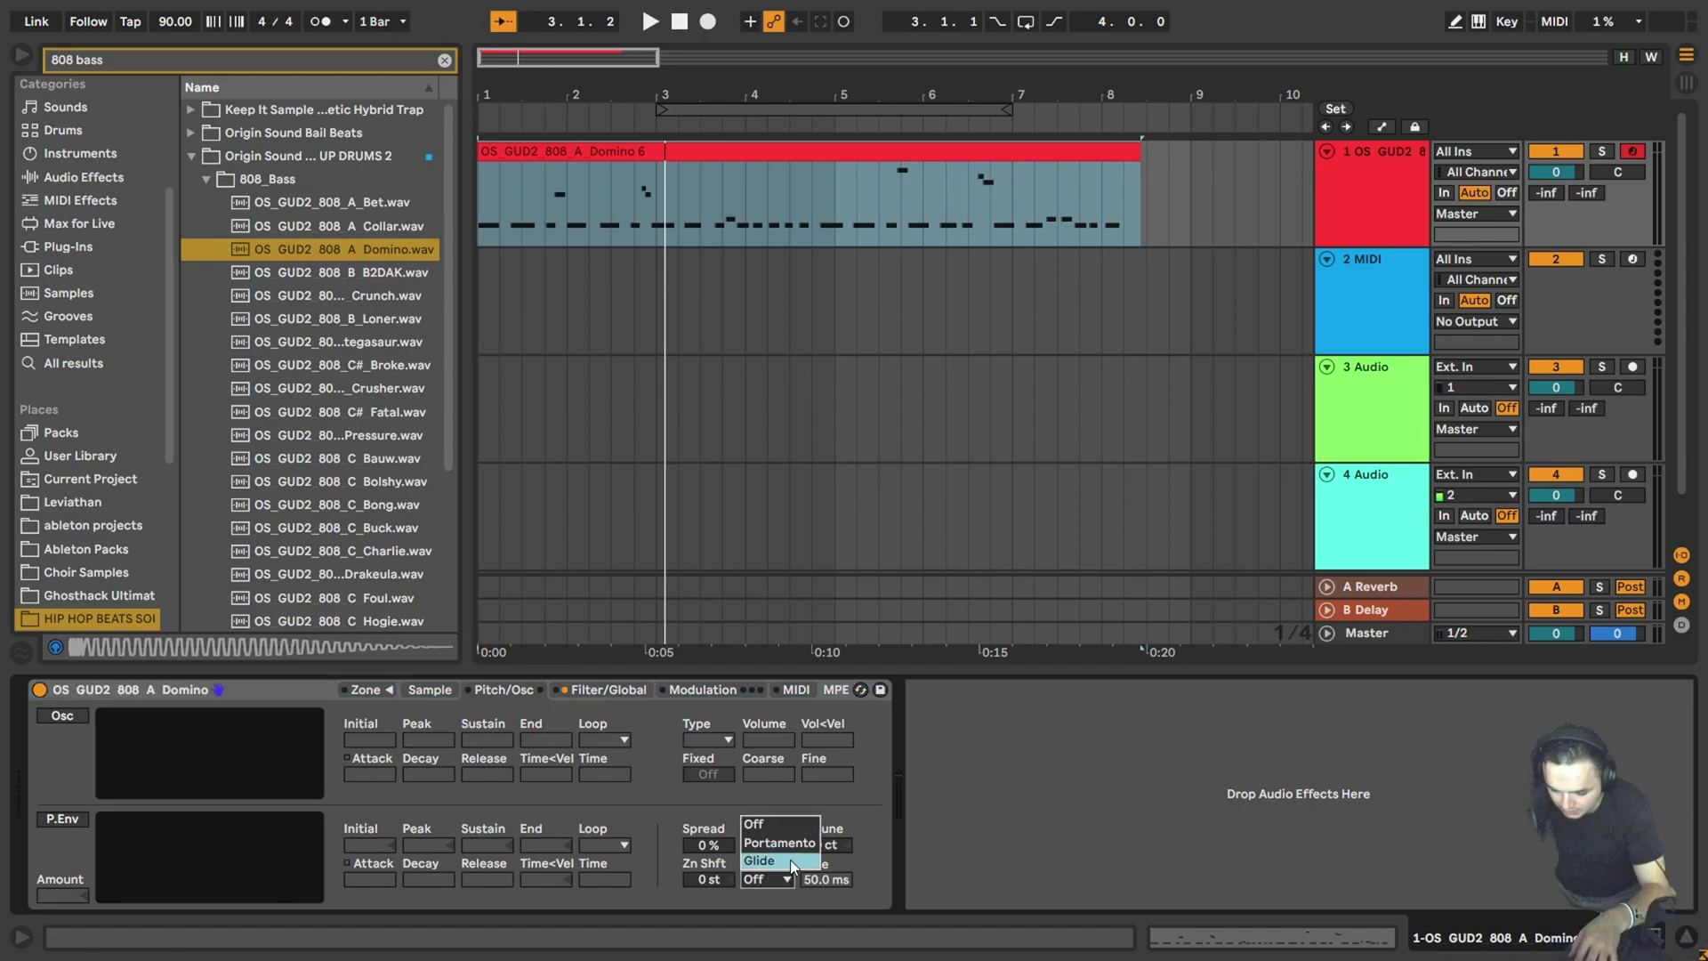
left_click(791, 860)
left_click_drag(824, 879, 823, 934)
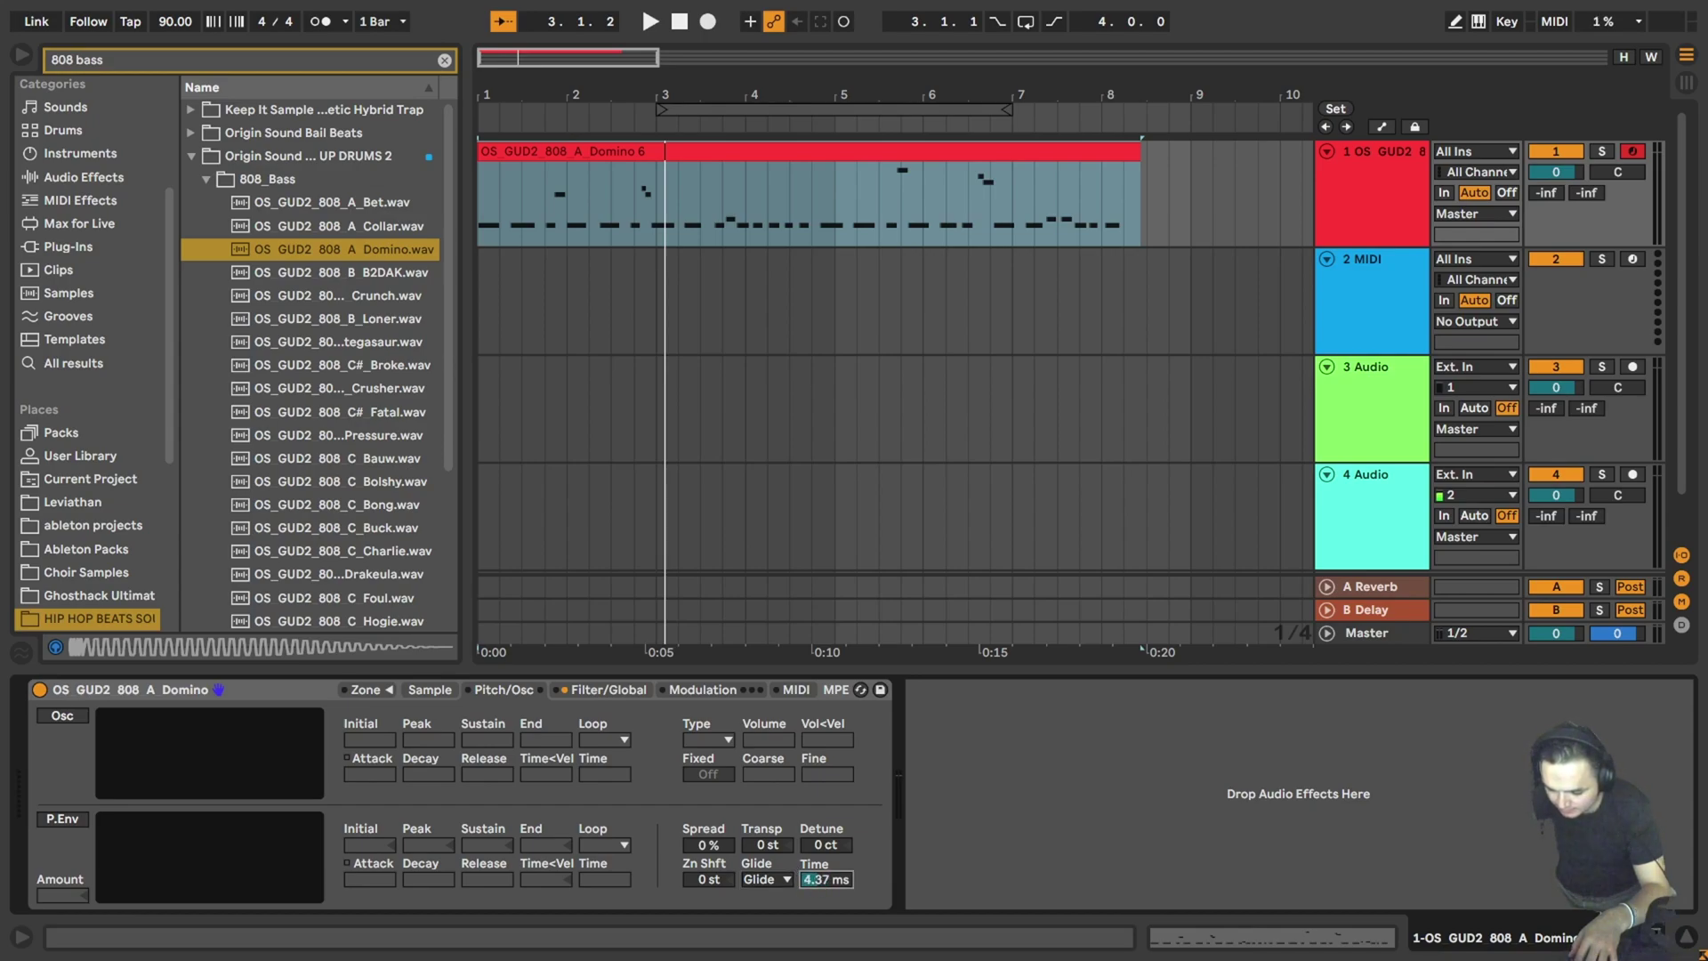
scroll(578, 201, "right", 1)
scroll(547, 220, "right", 1)
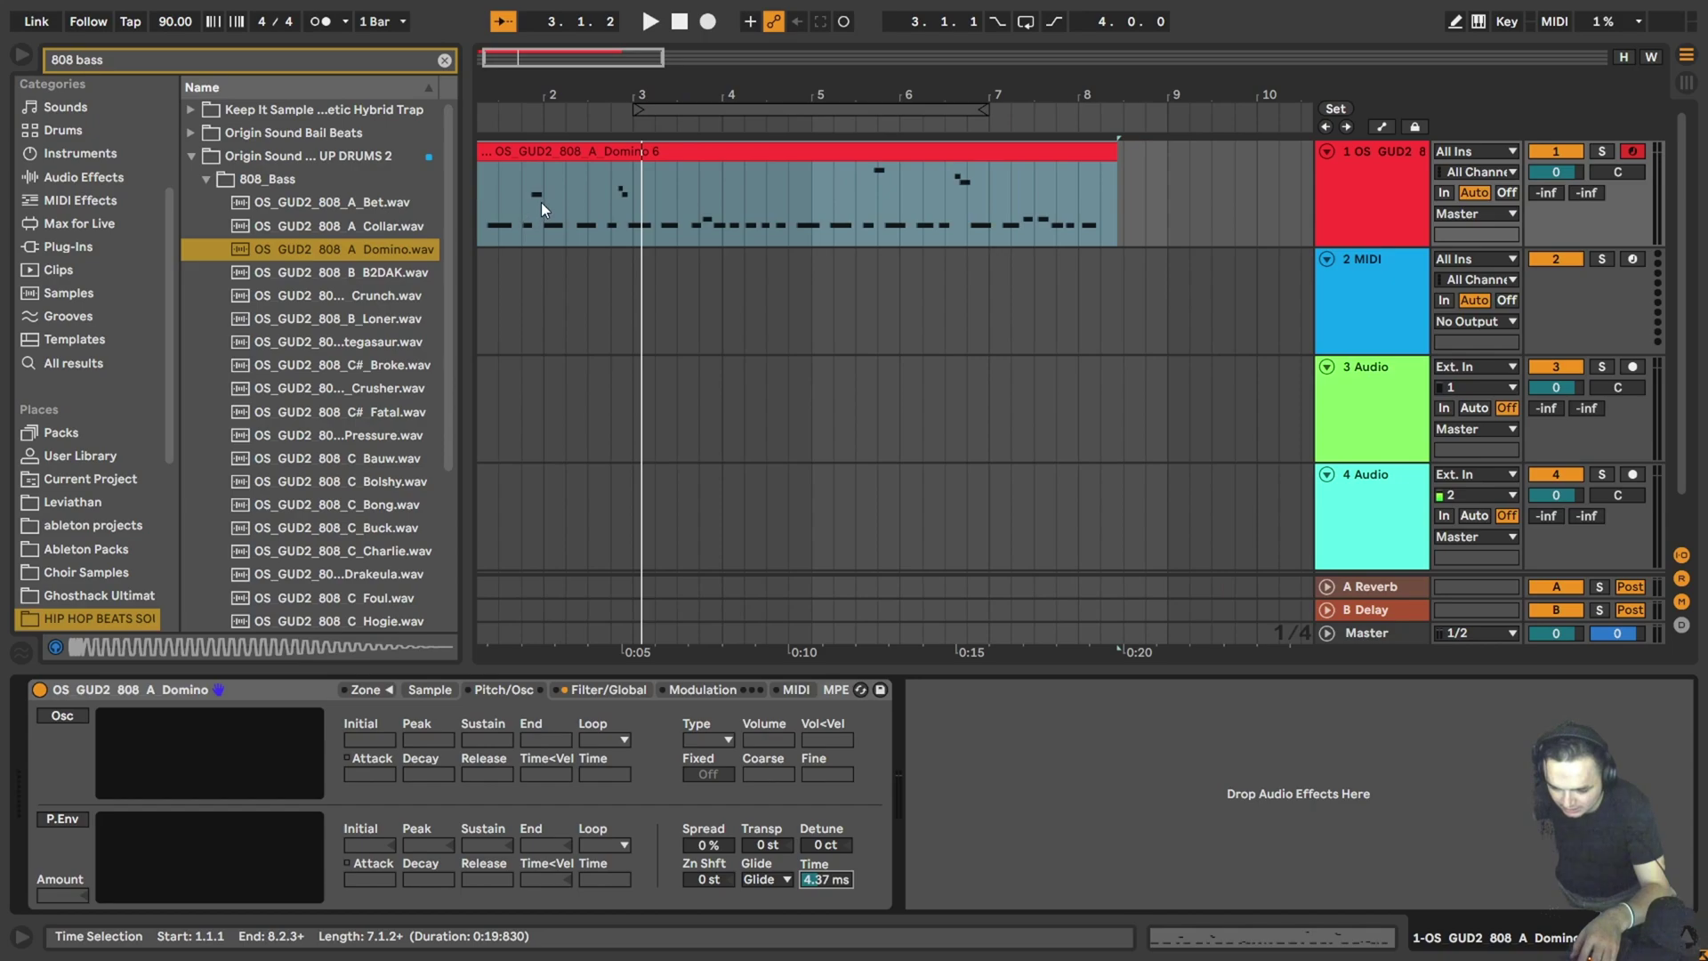
scroll(538, 202, "up", 3)
scroll(527, 204, "up", 5)
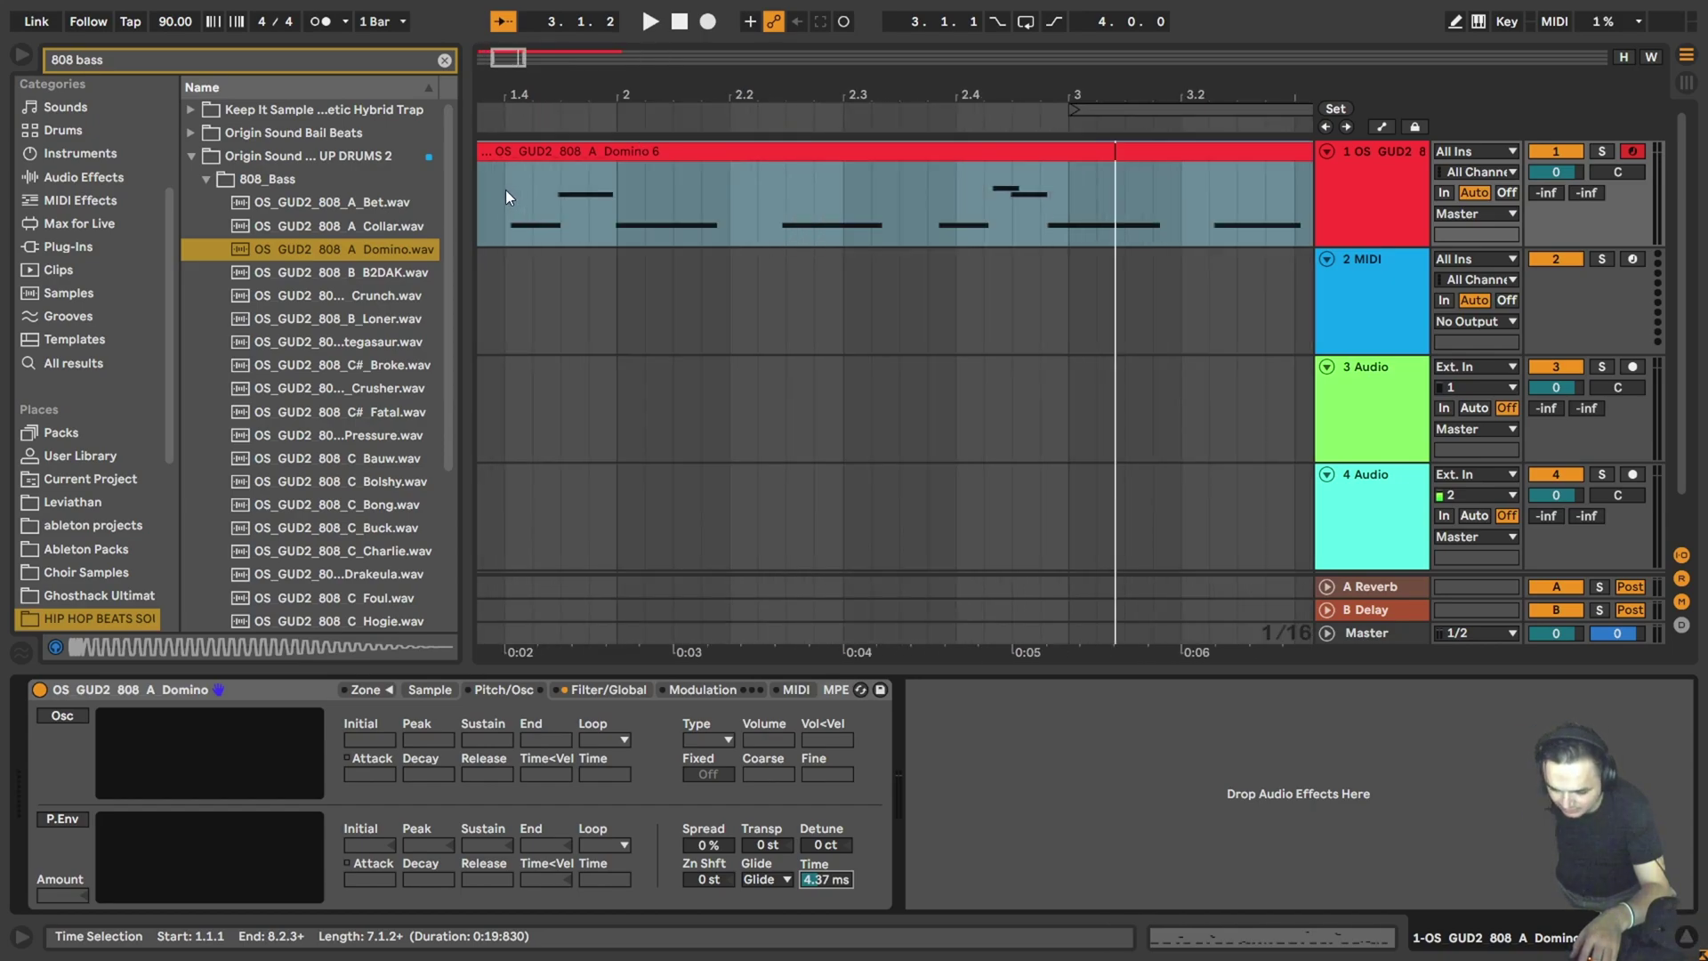
scroll(506, 190, "down", 4)
scroll(526, 204, "up", 5)
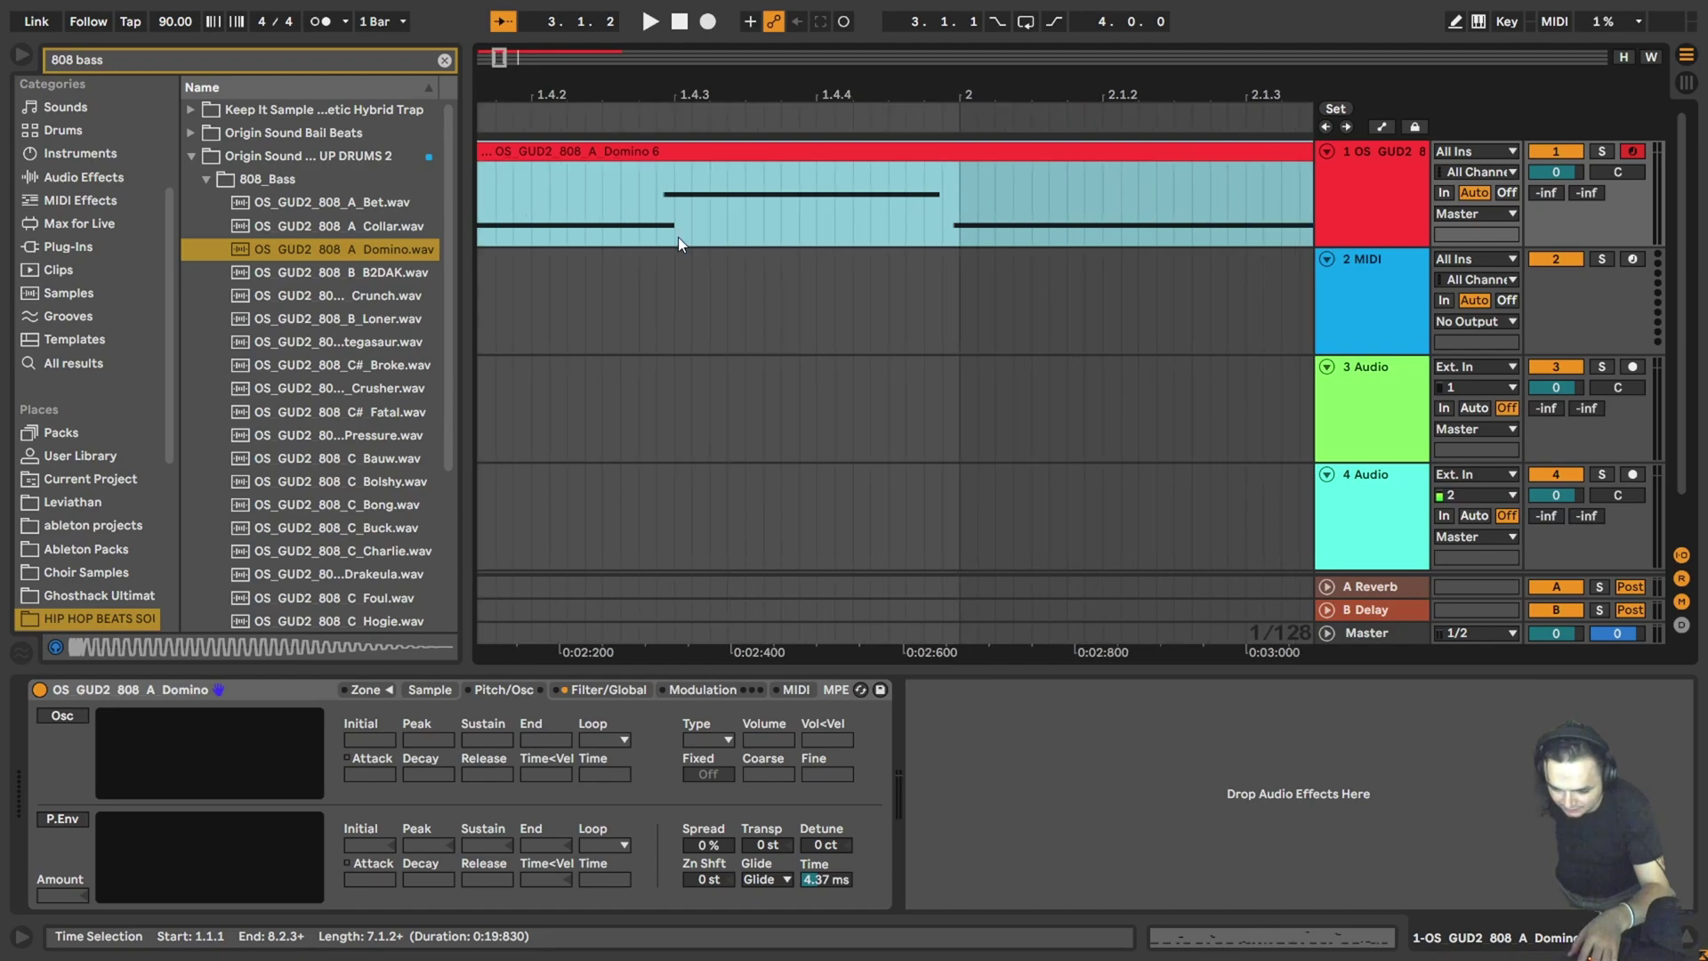
scroll(737, 192, "down", 8)
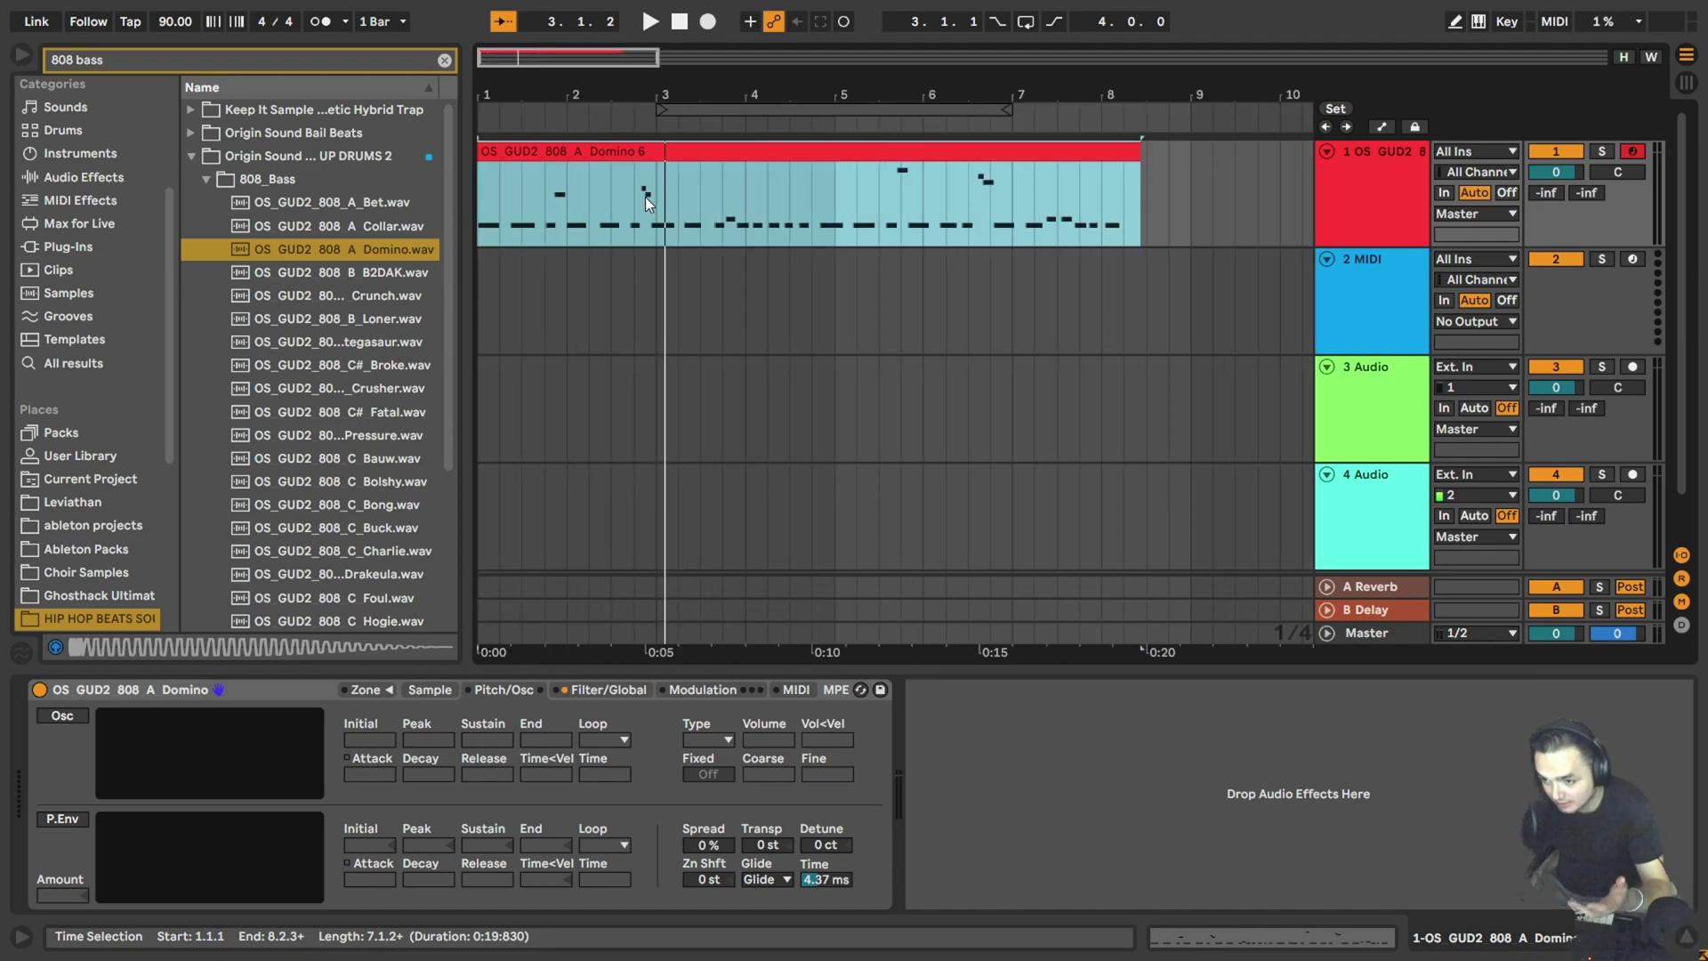
Replay the bass clip several times to hear the glide.
key("space")
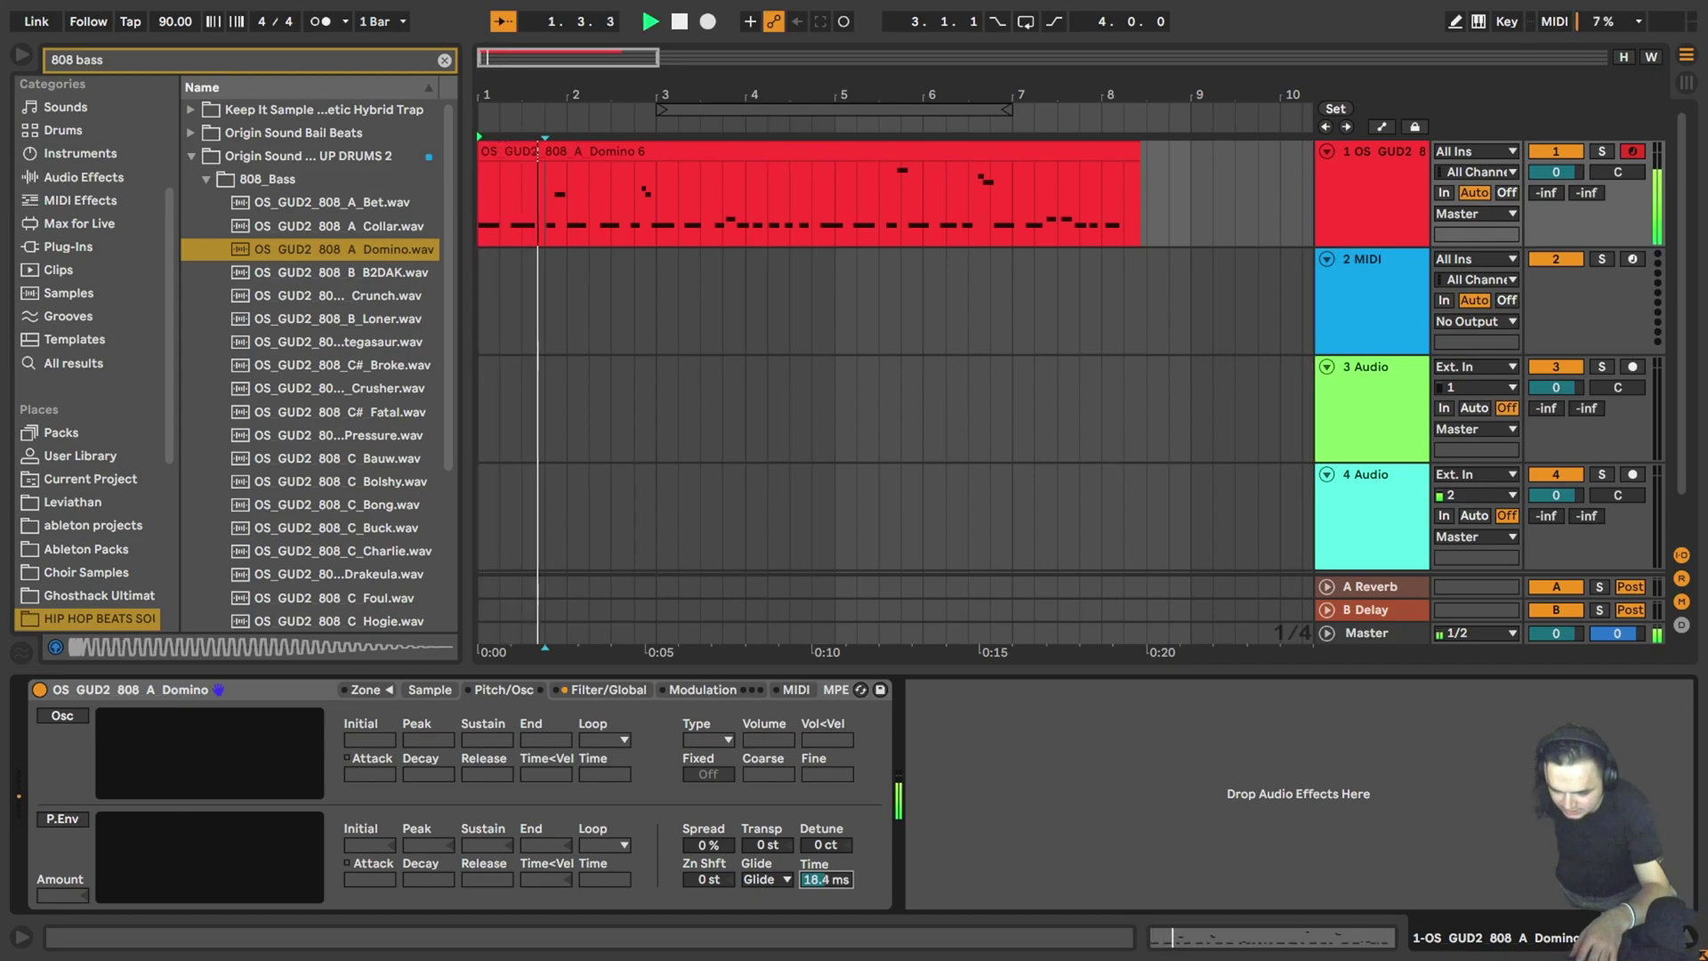
key("space")
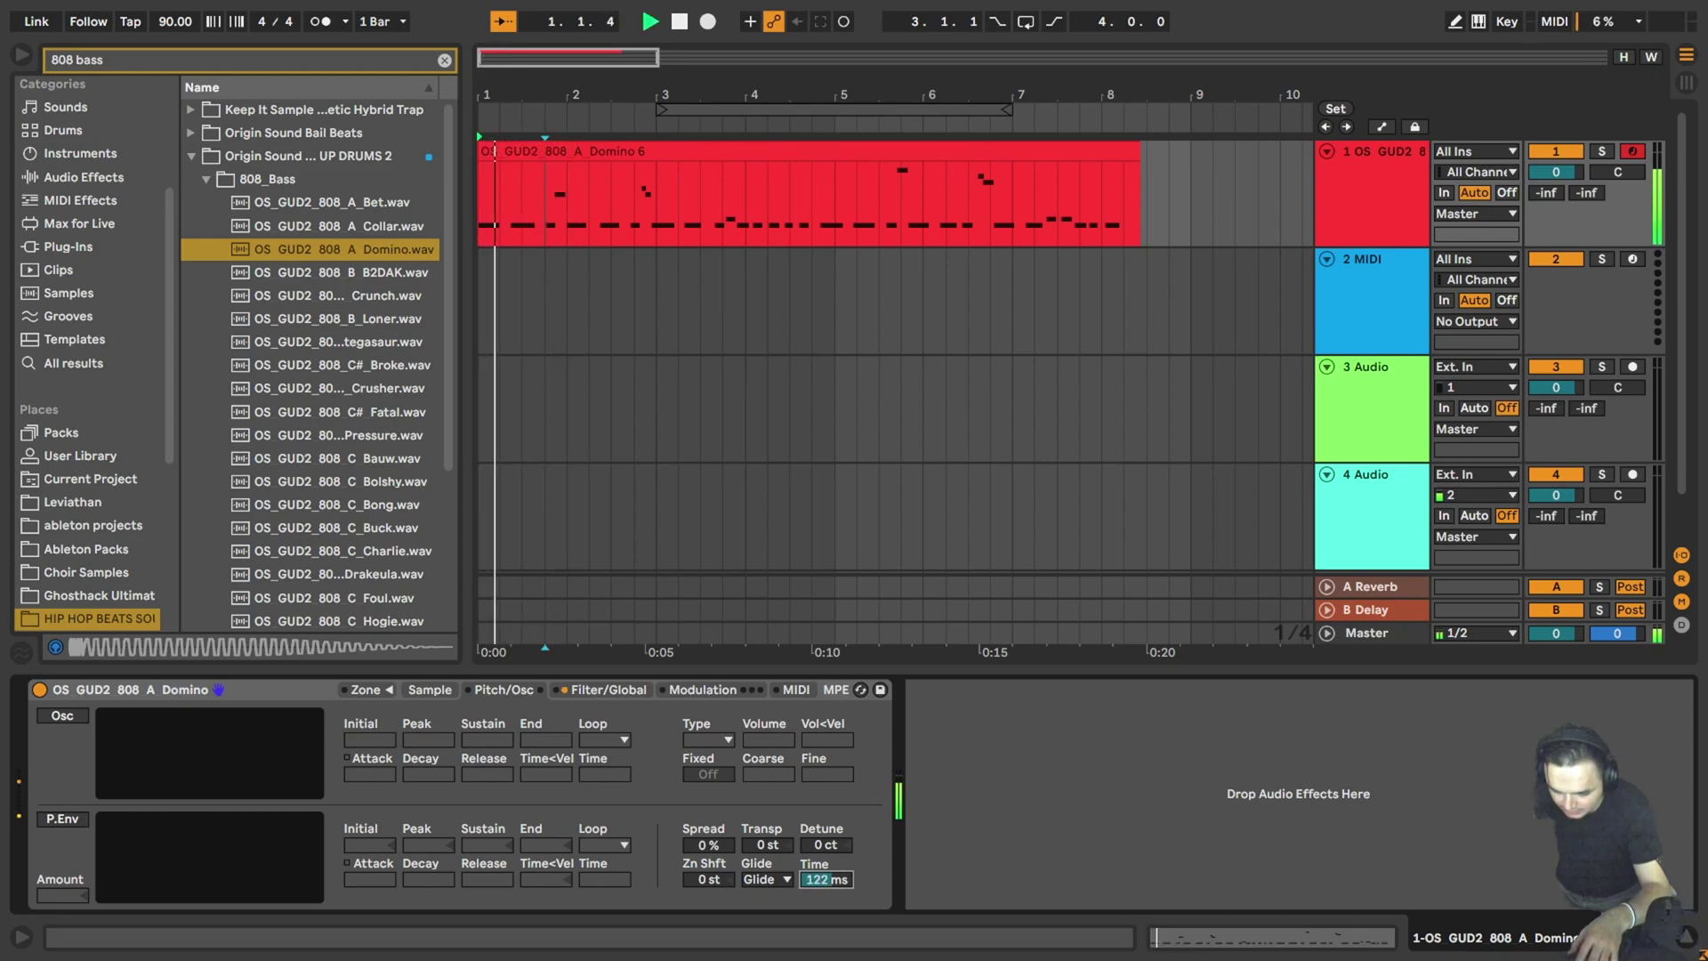
key("space")
key("space")
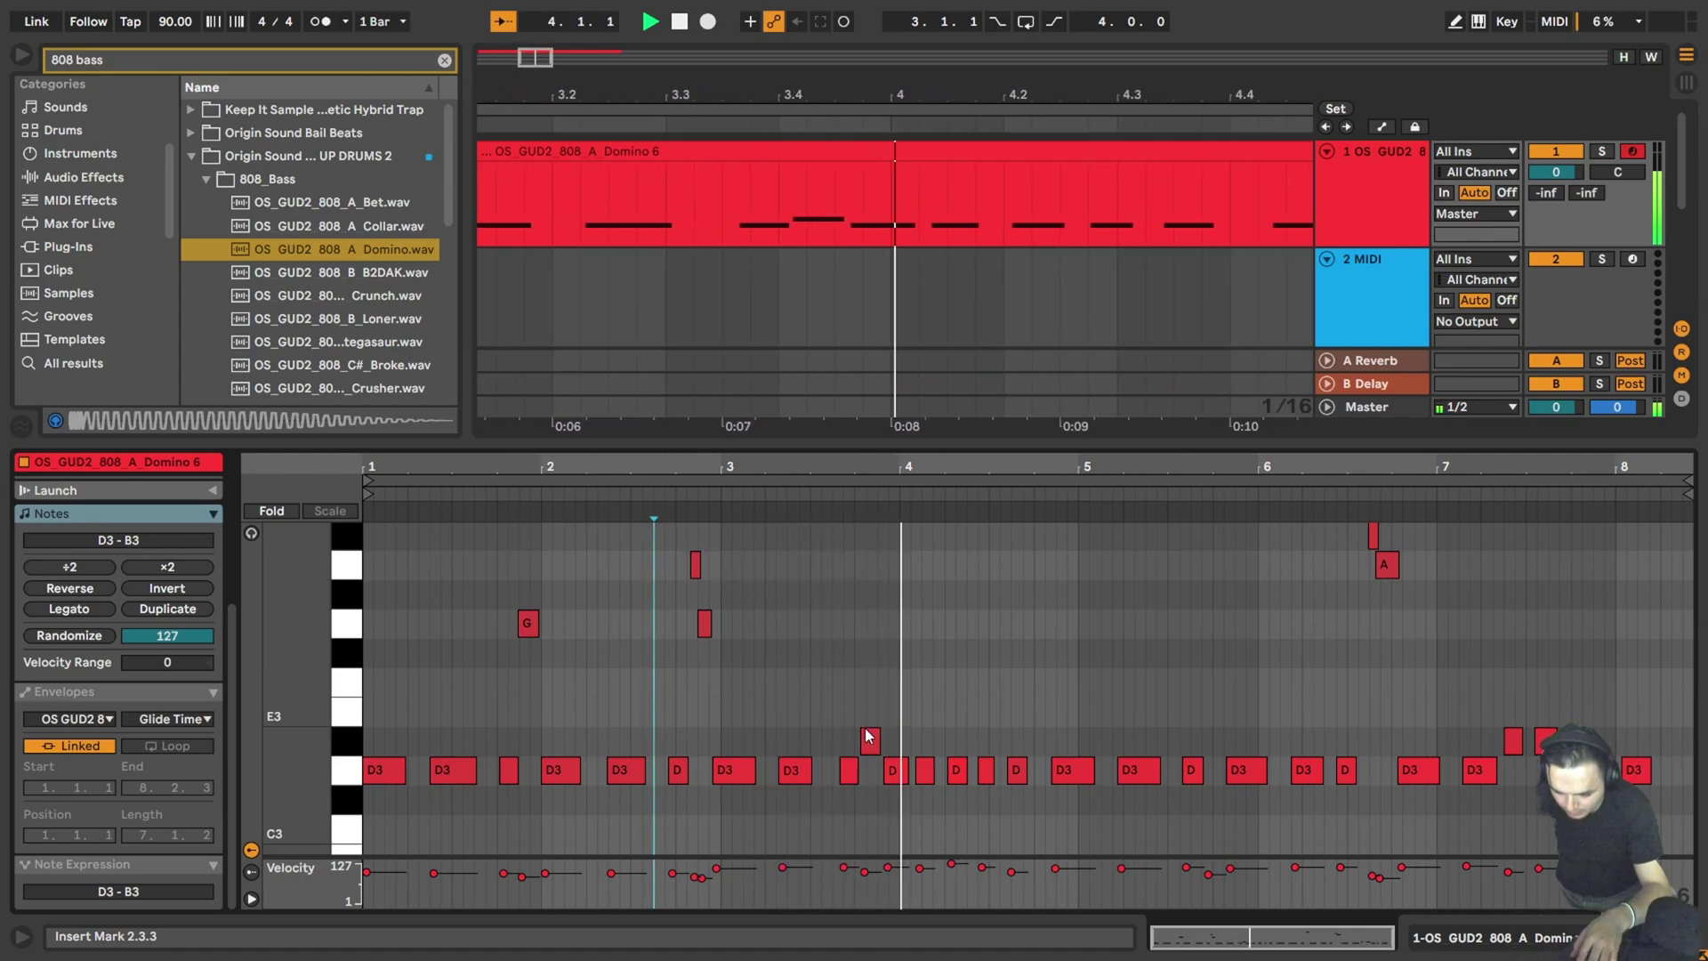
scroll(868, 726, "up", 5)
Move the D#3 note near bar 3.4 later to overlap D3, then play the slide.
left_click(574, 743)
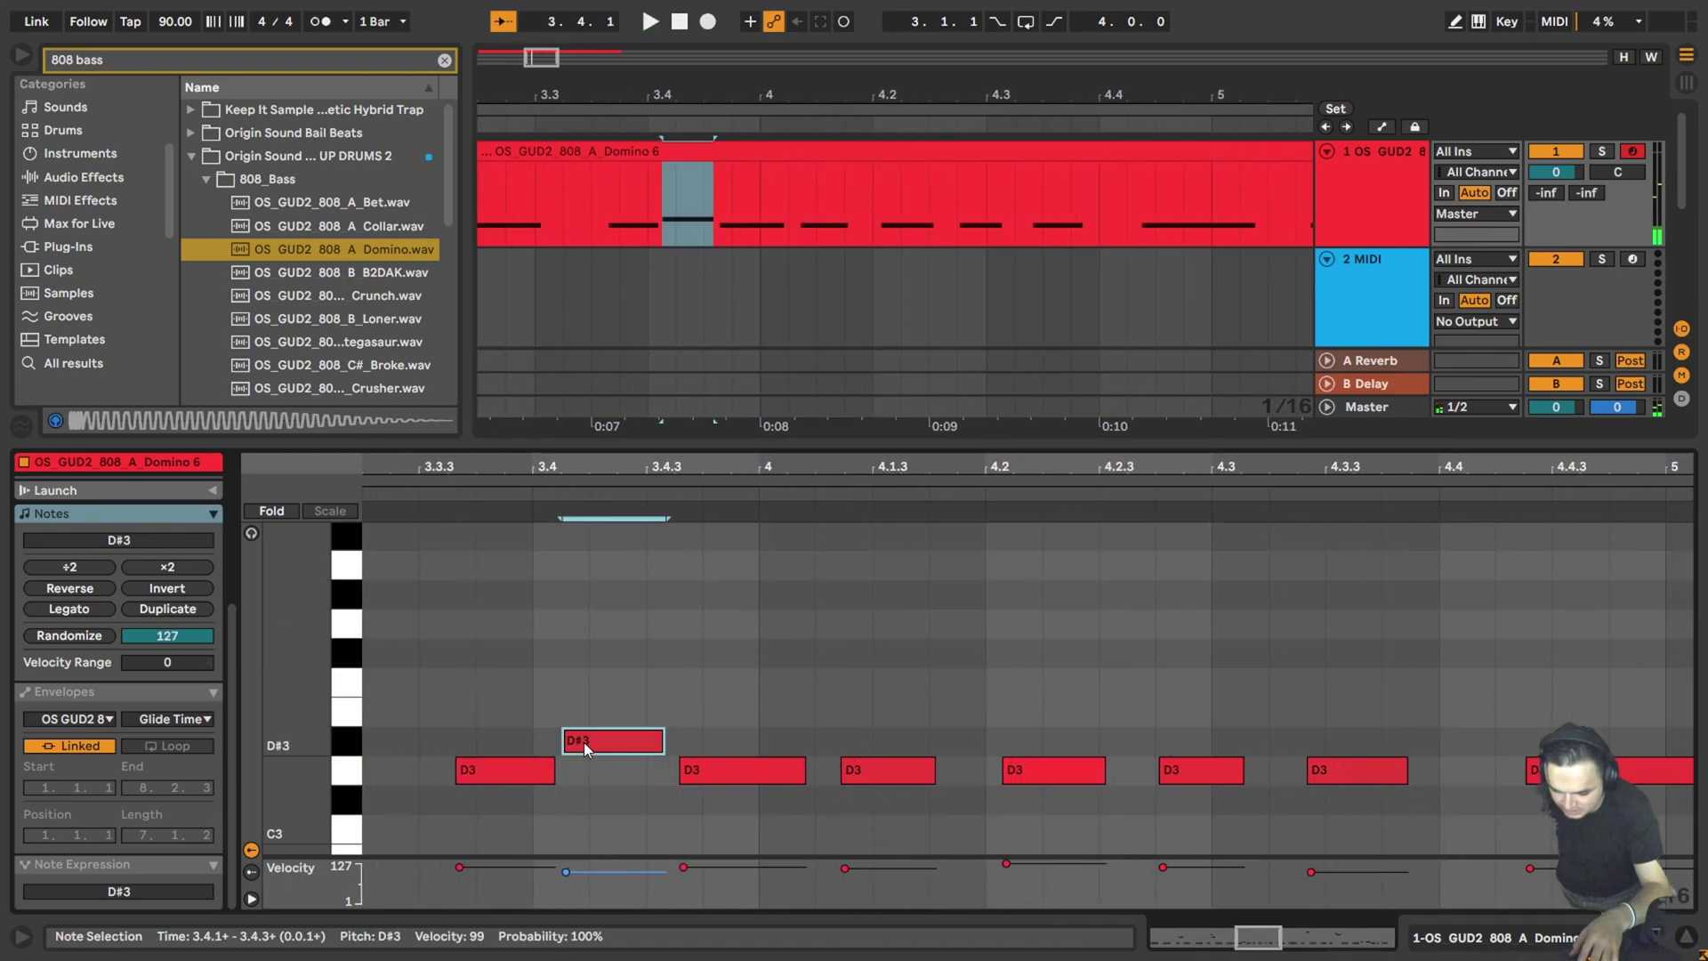
scroll(601, 739, "up", 5)
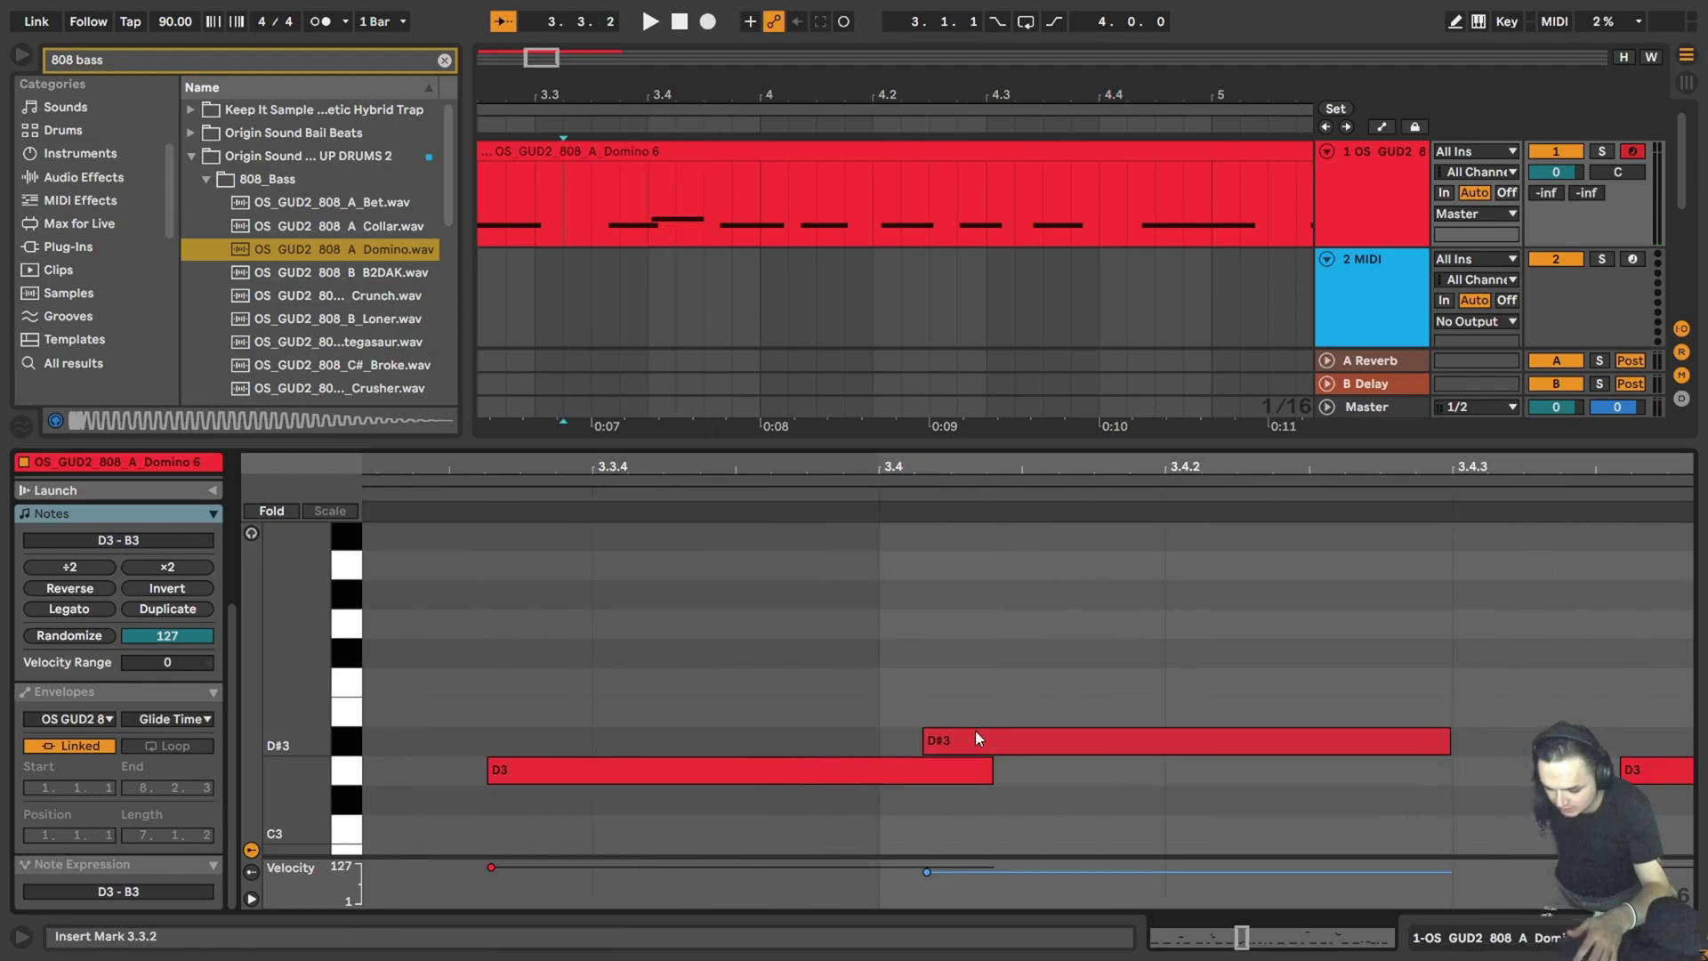
left_click_drag(975, 738, 1024, 746)
scroll(1017, 743, "down", 5)
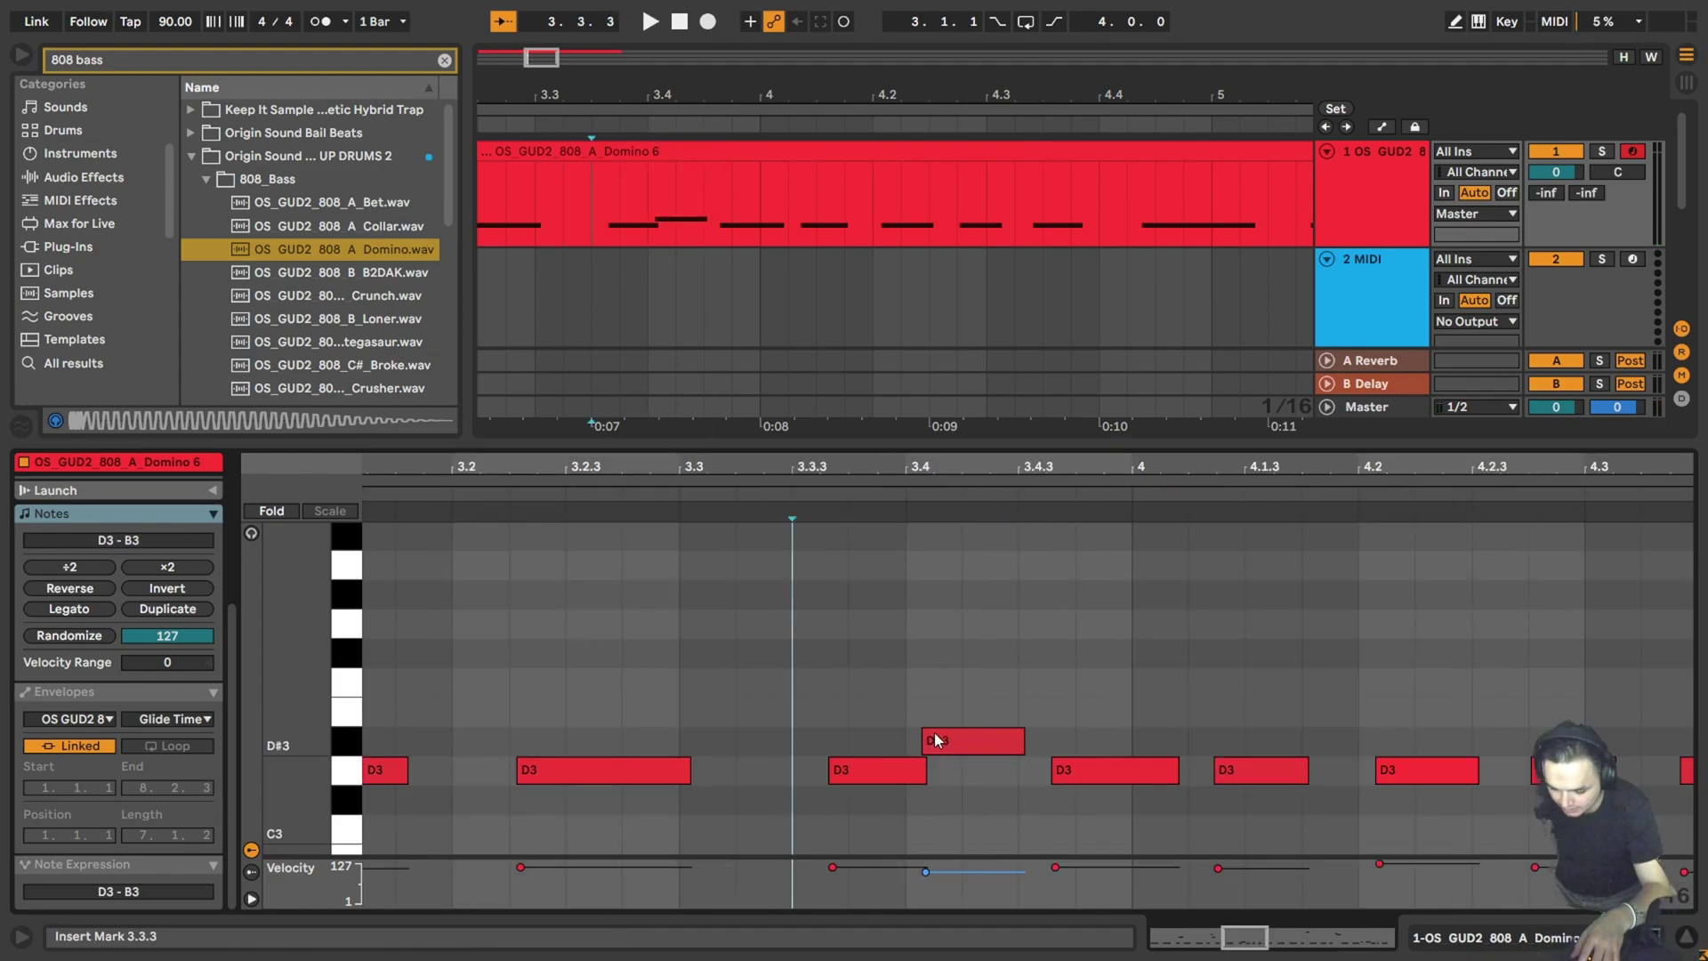
scroll(935, 732, "up", 5)
scroll(884, 734, "down", 8)
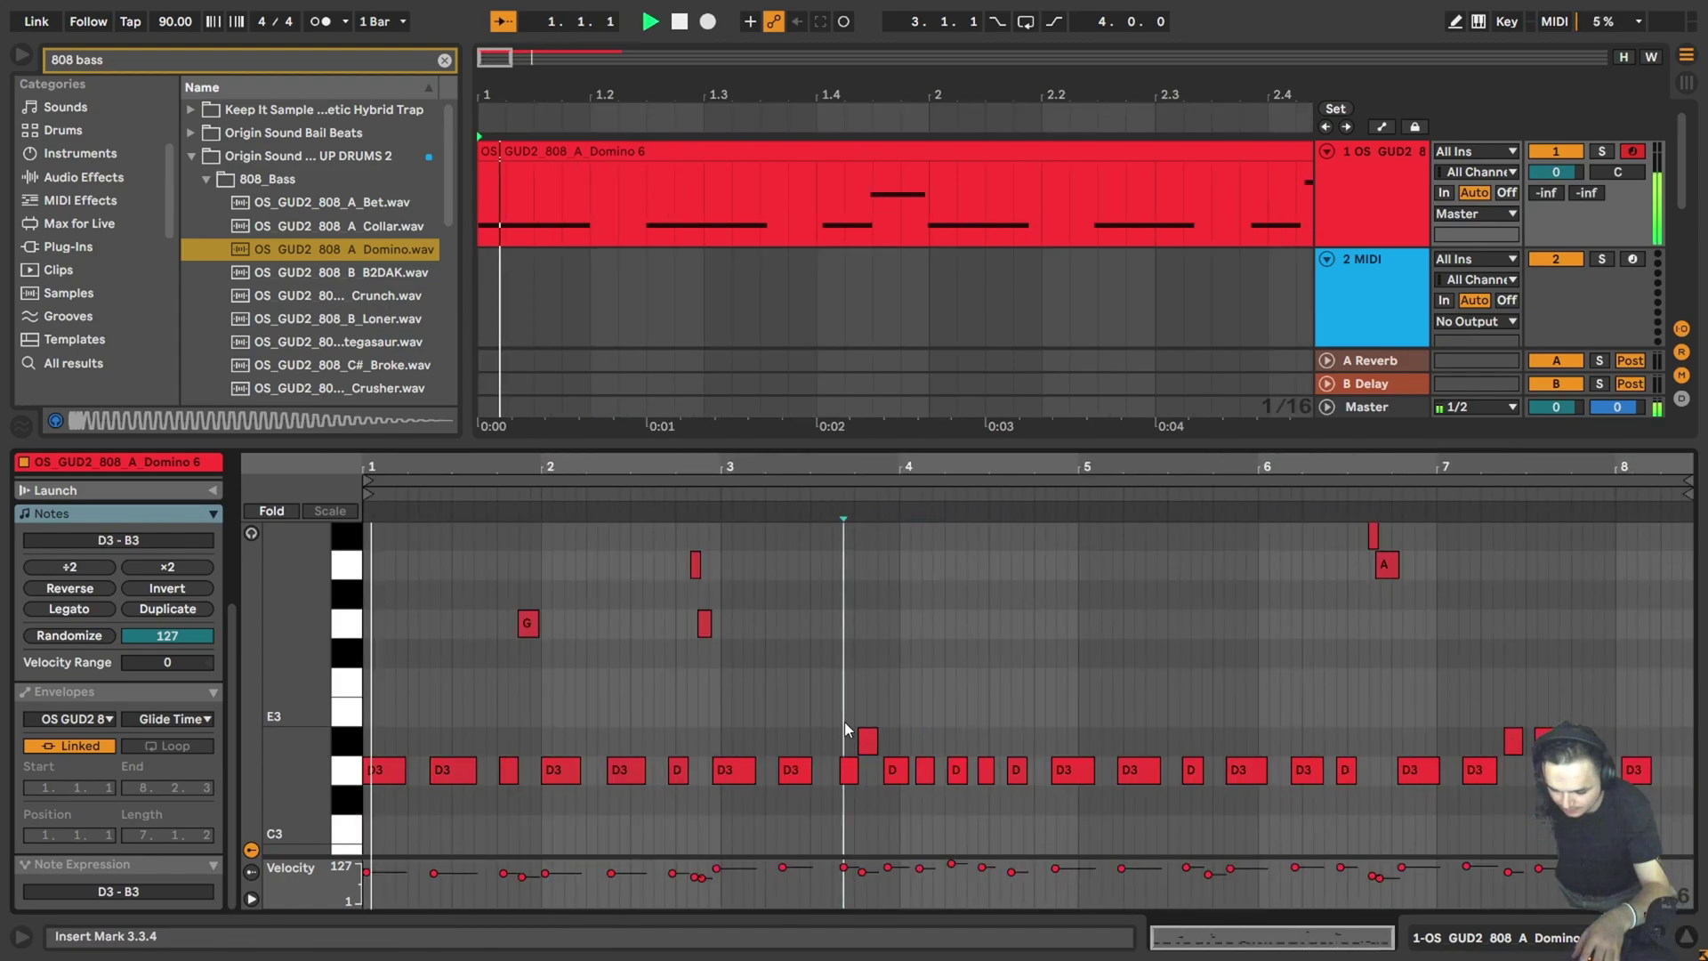
scroll(845, 723, "up", 8)
key("space")
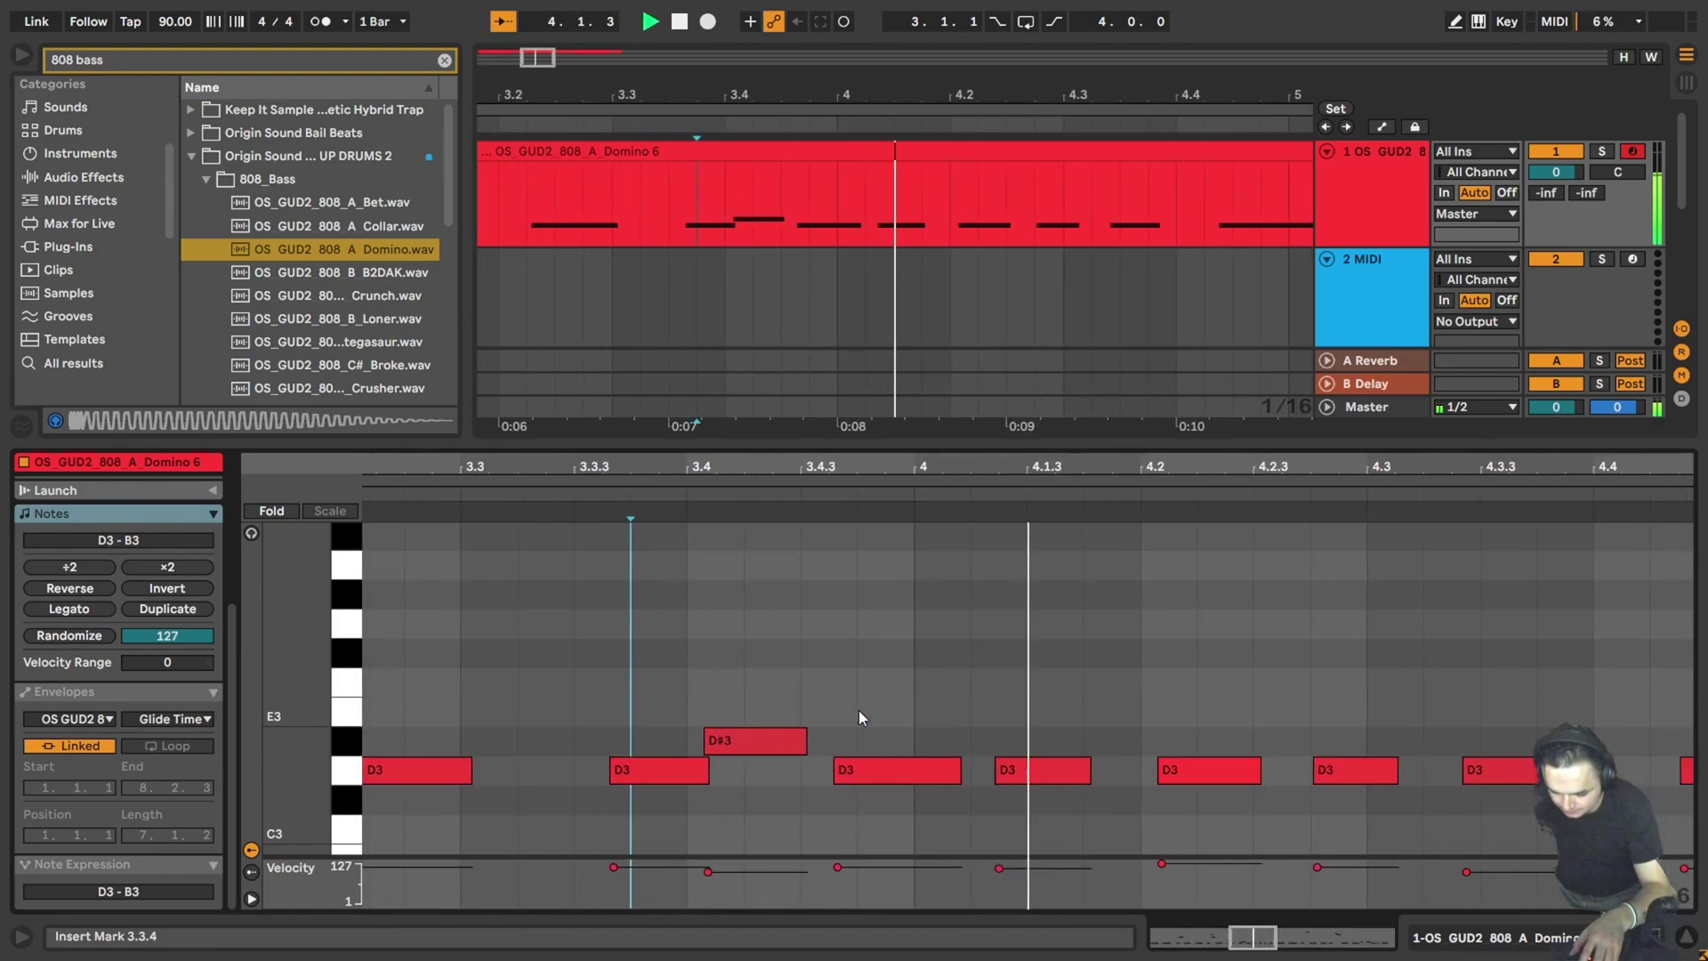
scroll(858, 710, "down", 8)
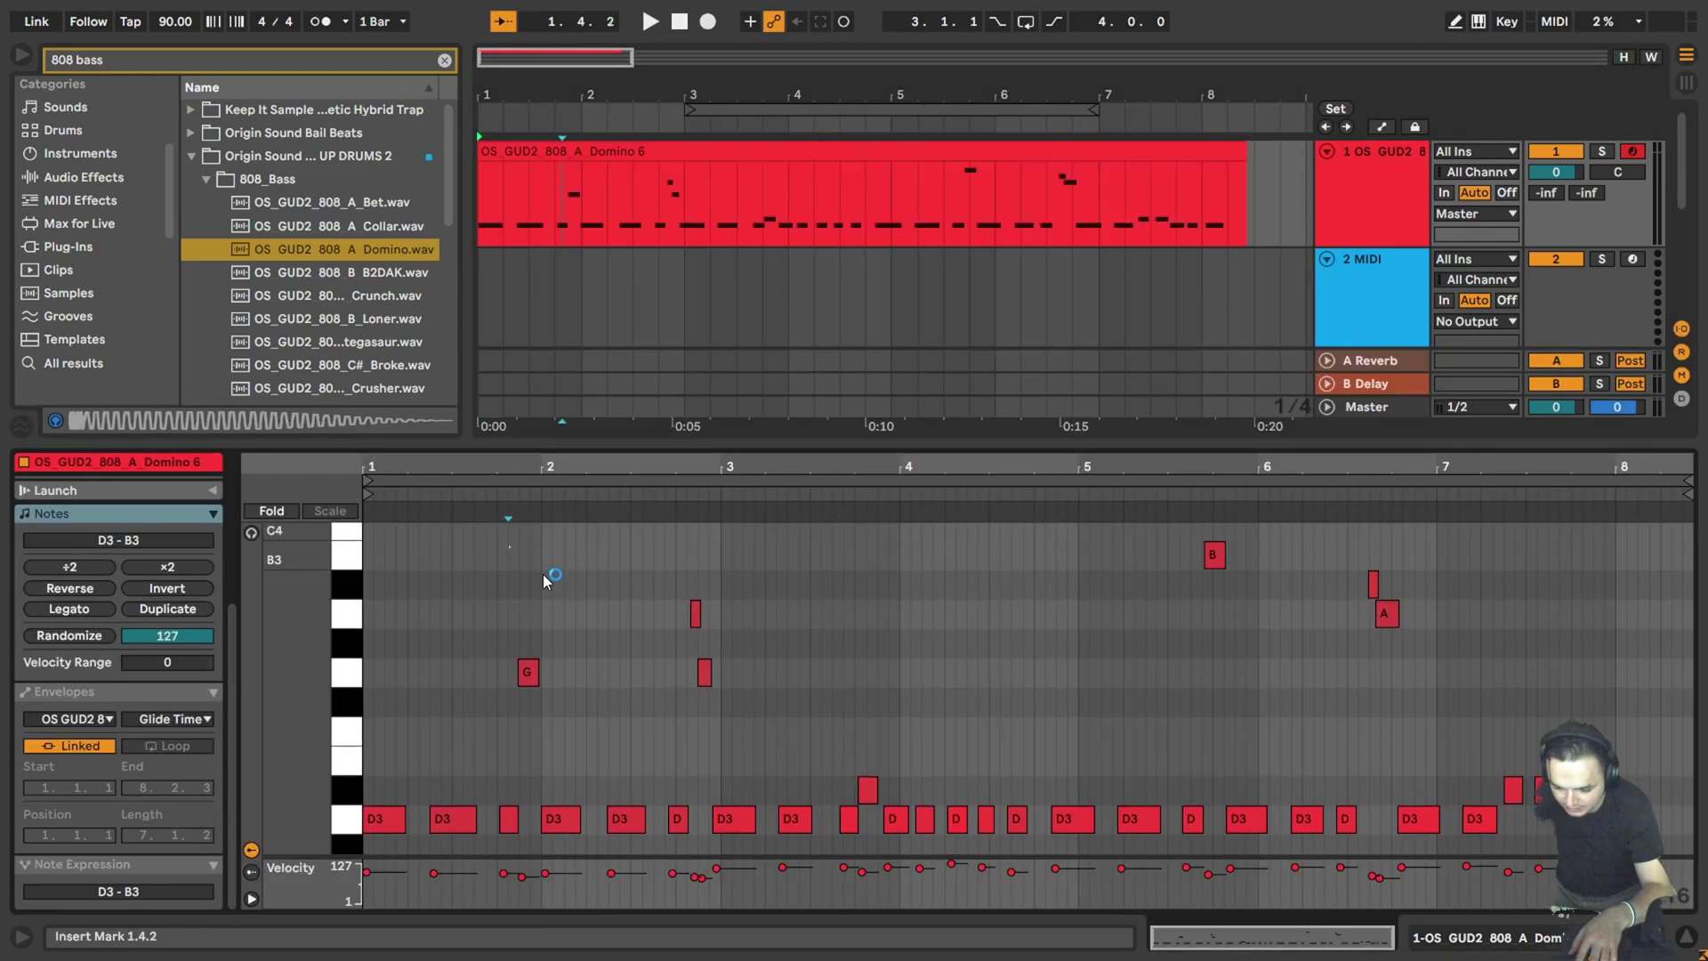
Delete the higher G, A, B notes and the stray D#3 from the bass clip.
left_click_drag(585, 554, 1441, 696)
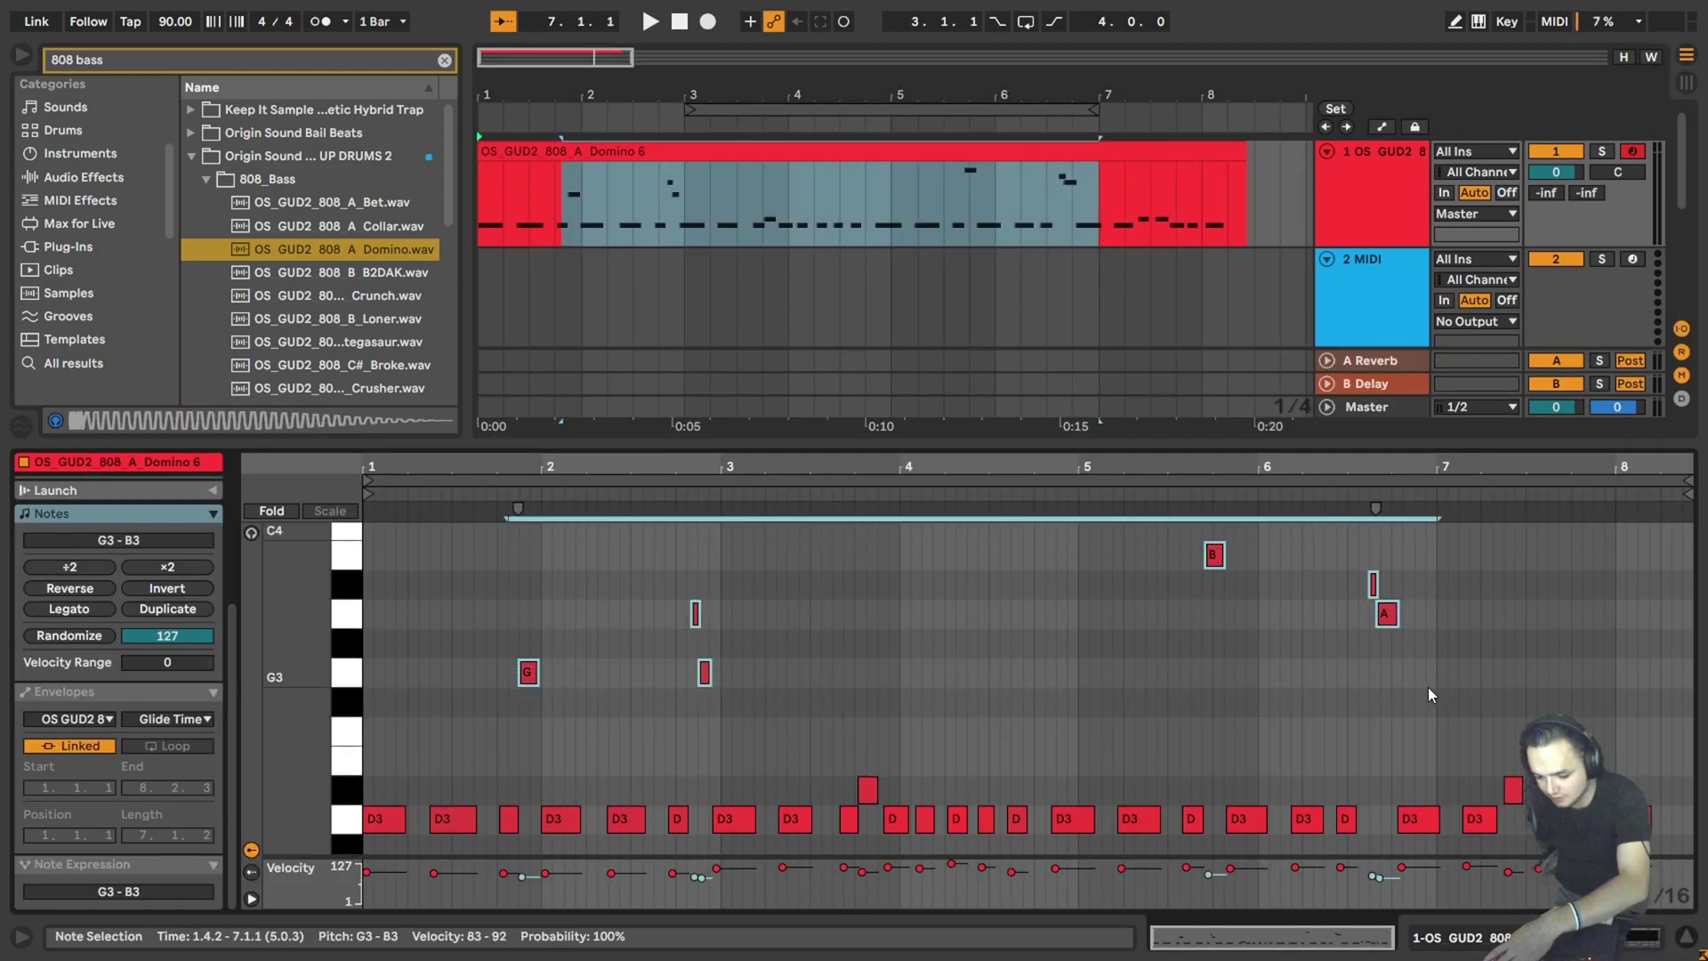
key("Delete")
left_click(869, 788)
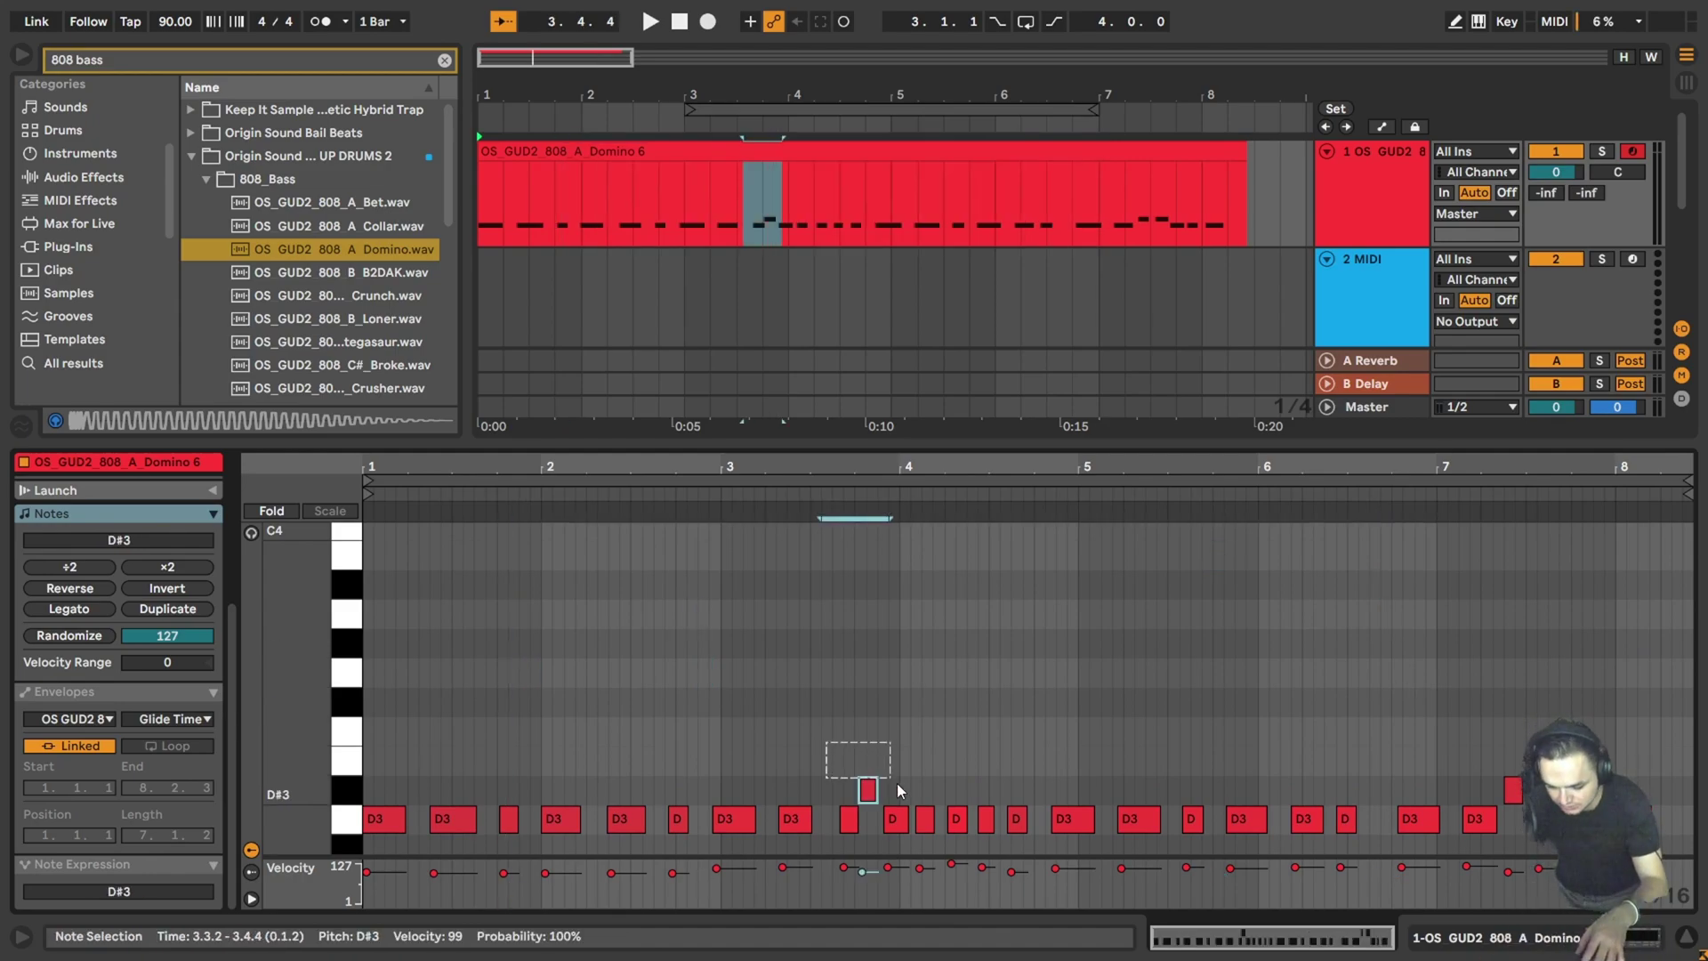
key("Delete")
scroll(755, 609, "up", 2)
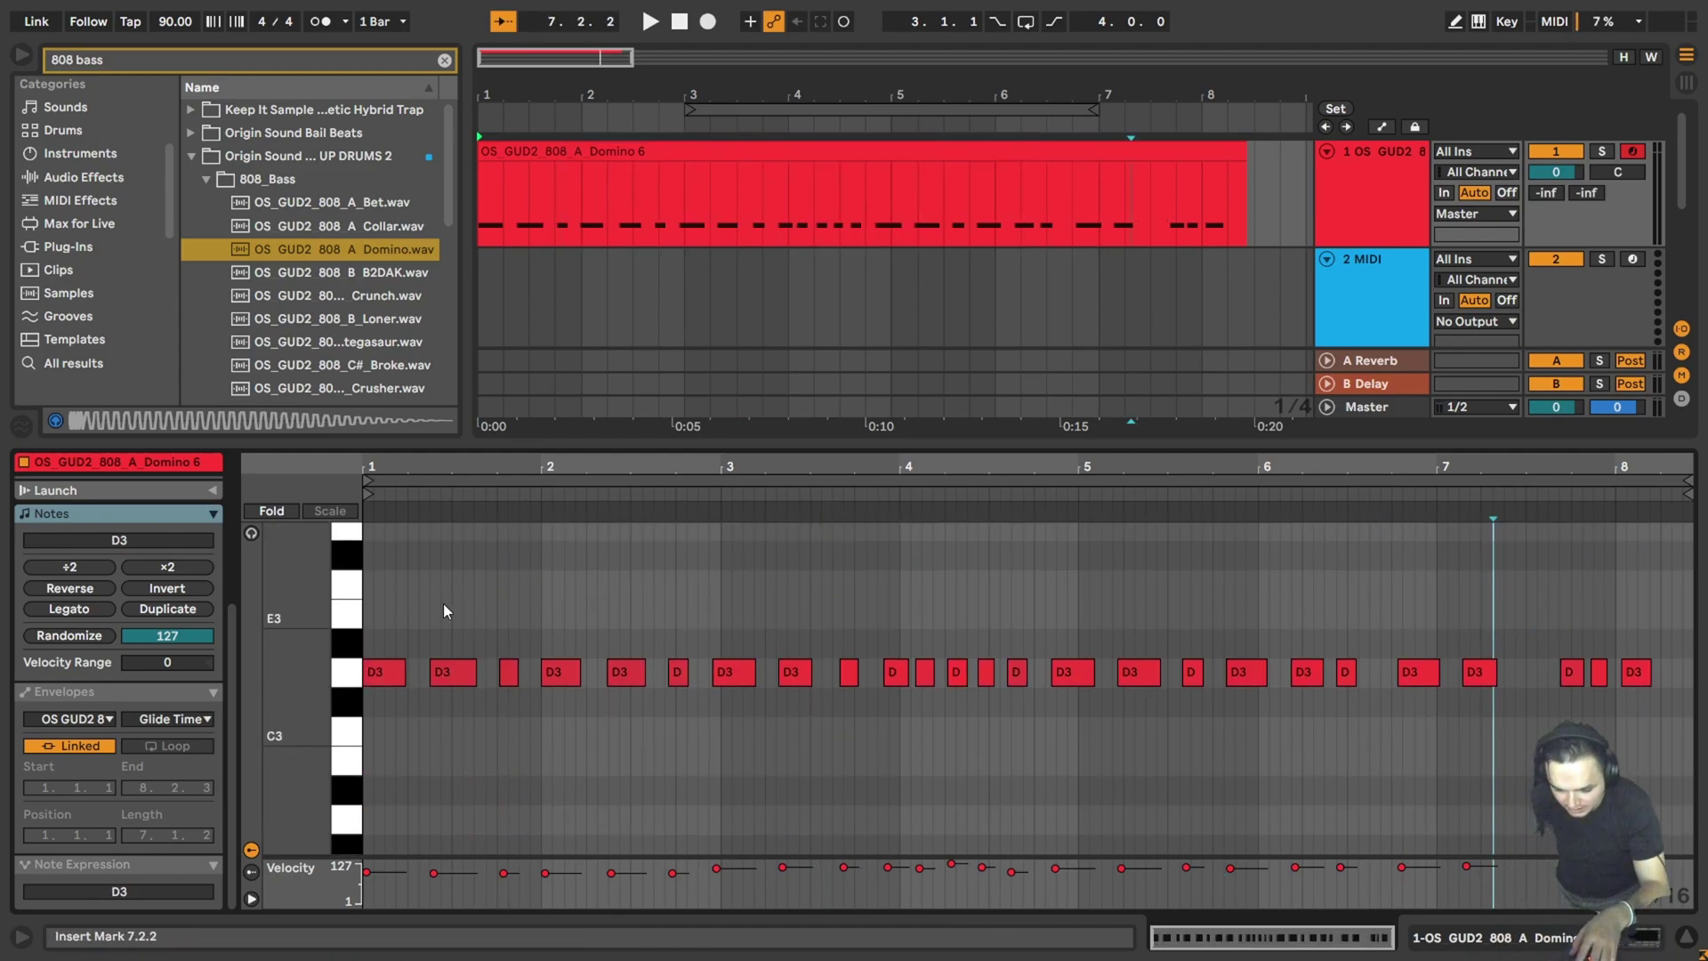
left_click(381, 638)
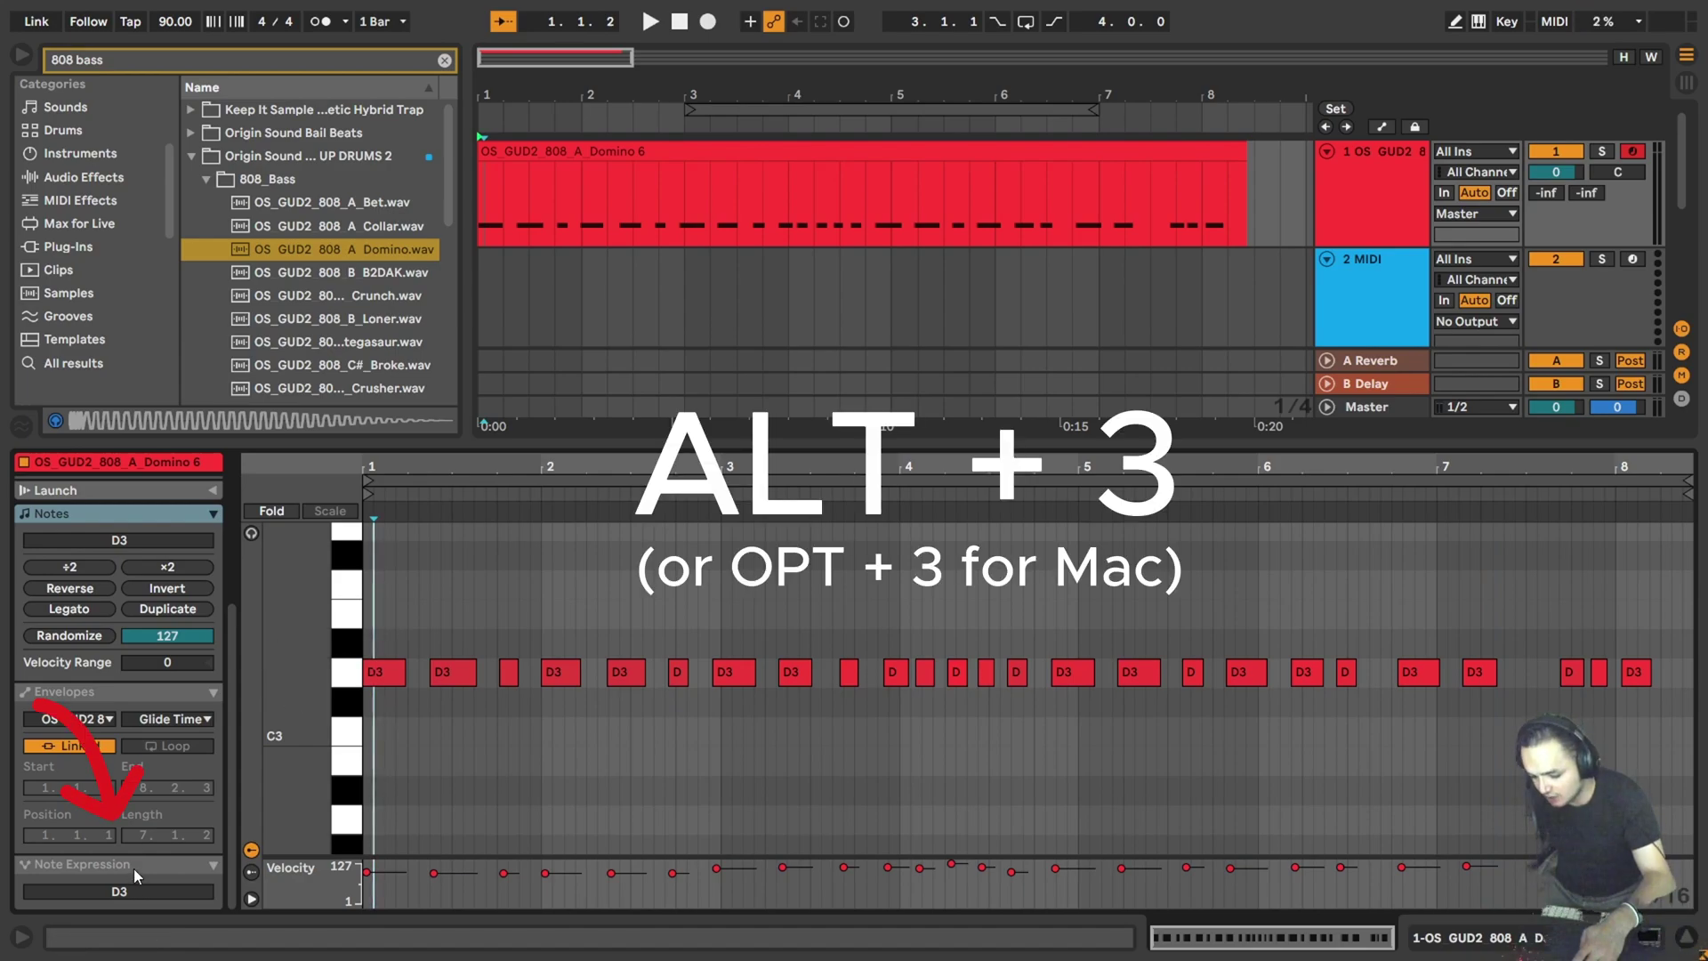
Show the bass clip's Note Expression editing lanes.
key("alt+3")
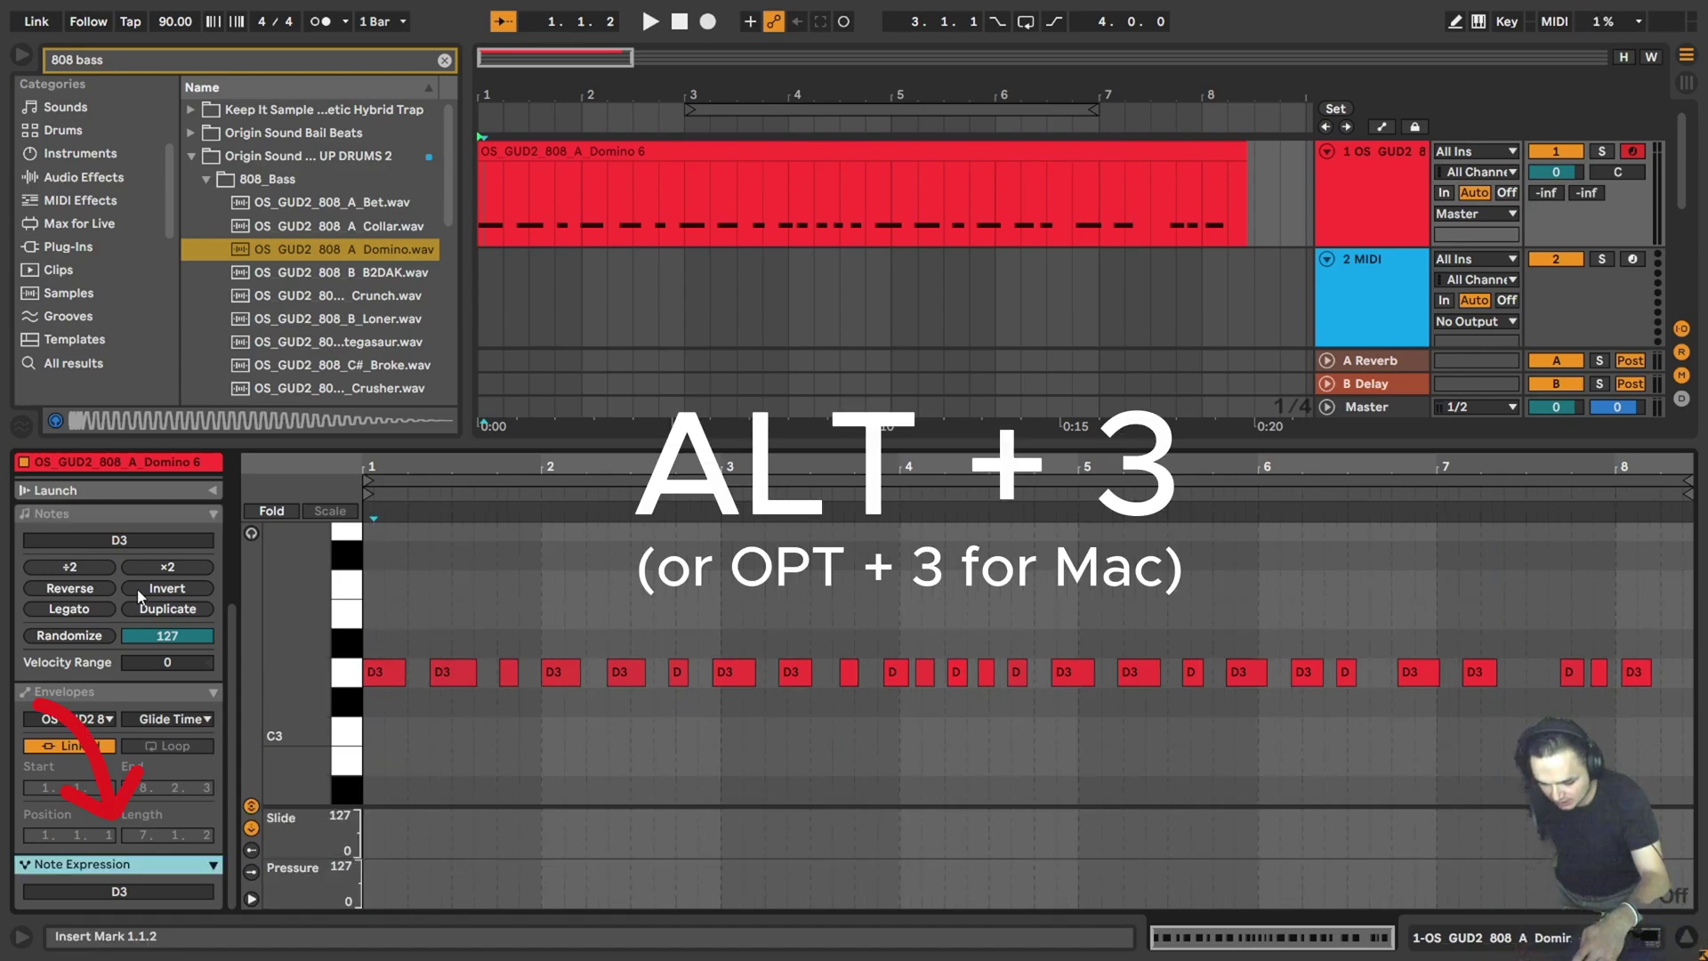
left_click(87, 516)
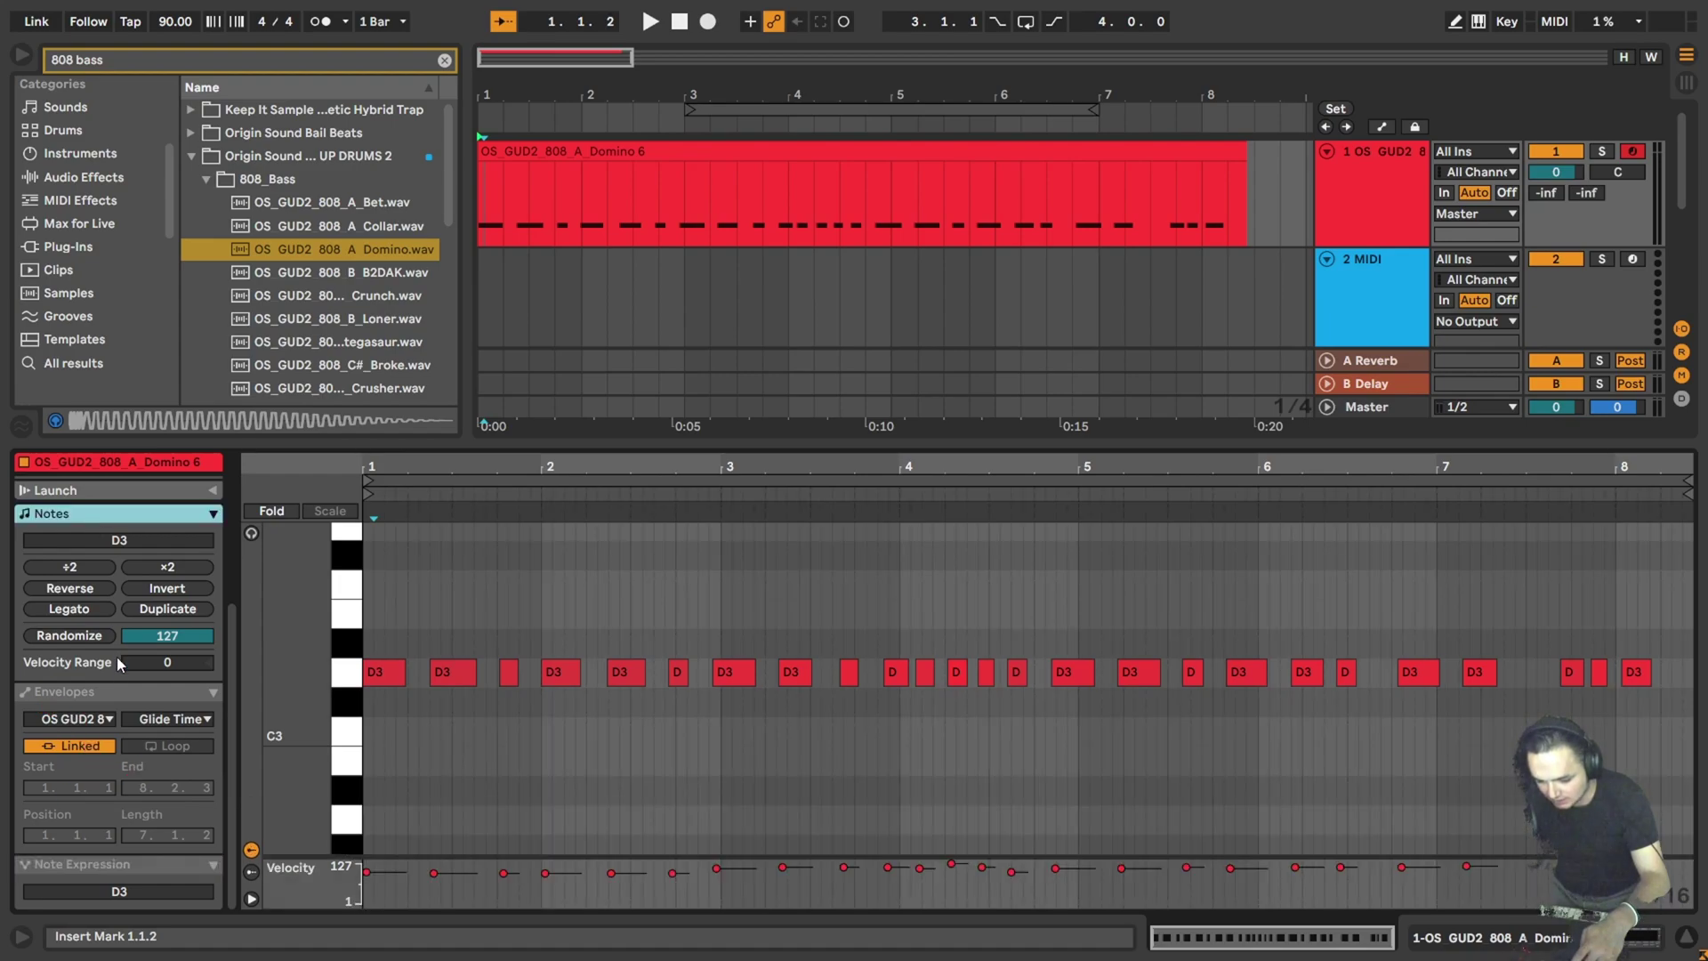
left_click(118, 692)
left_click(125, 872)
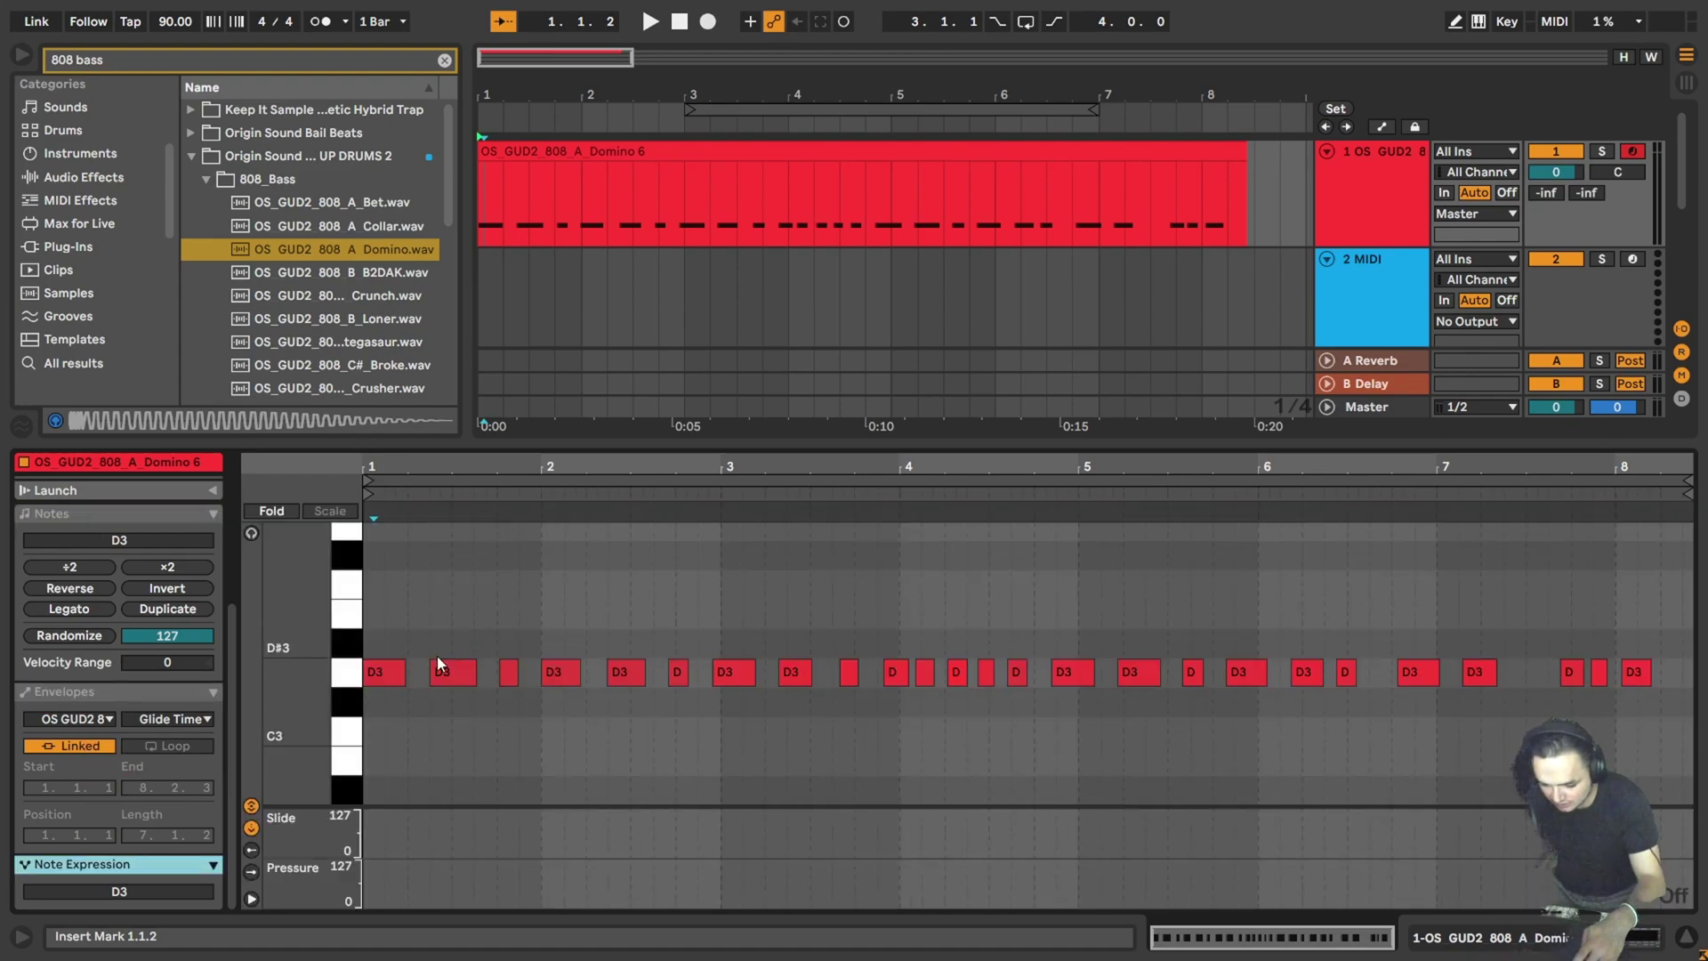
Draw and refine a pitch-bend curve on the first D3 note, auditioning it.
left_click(385, 672)
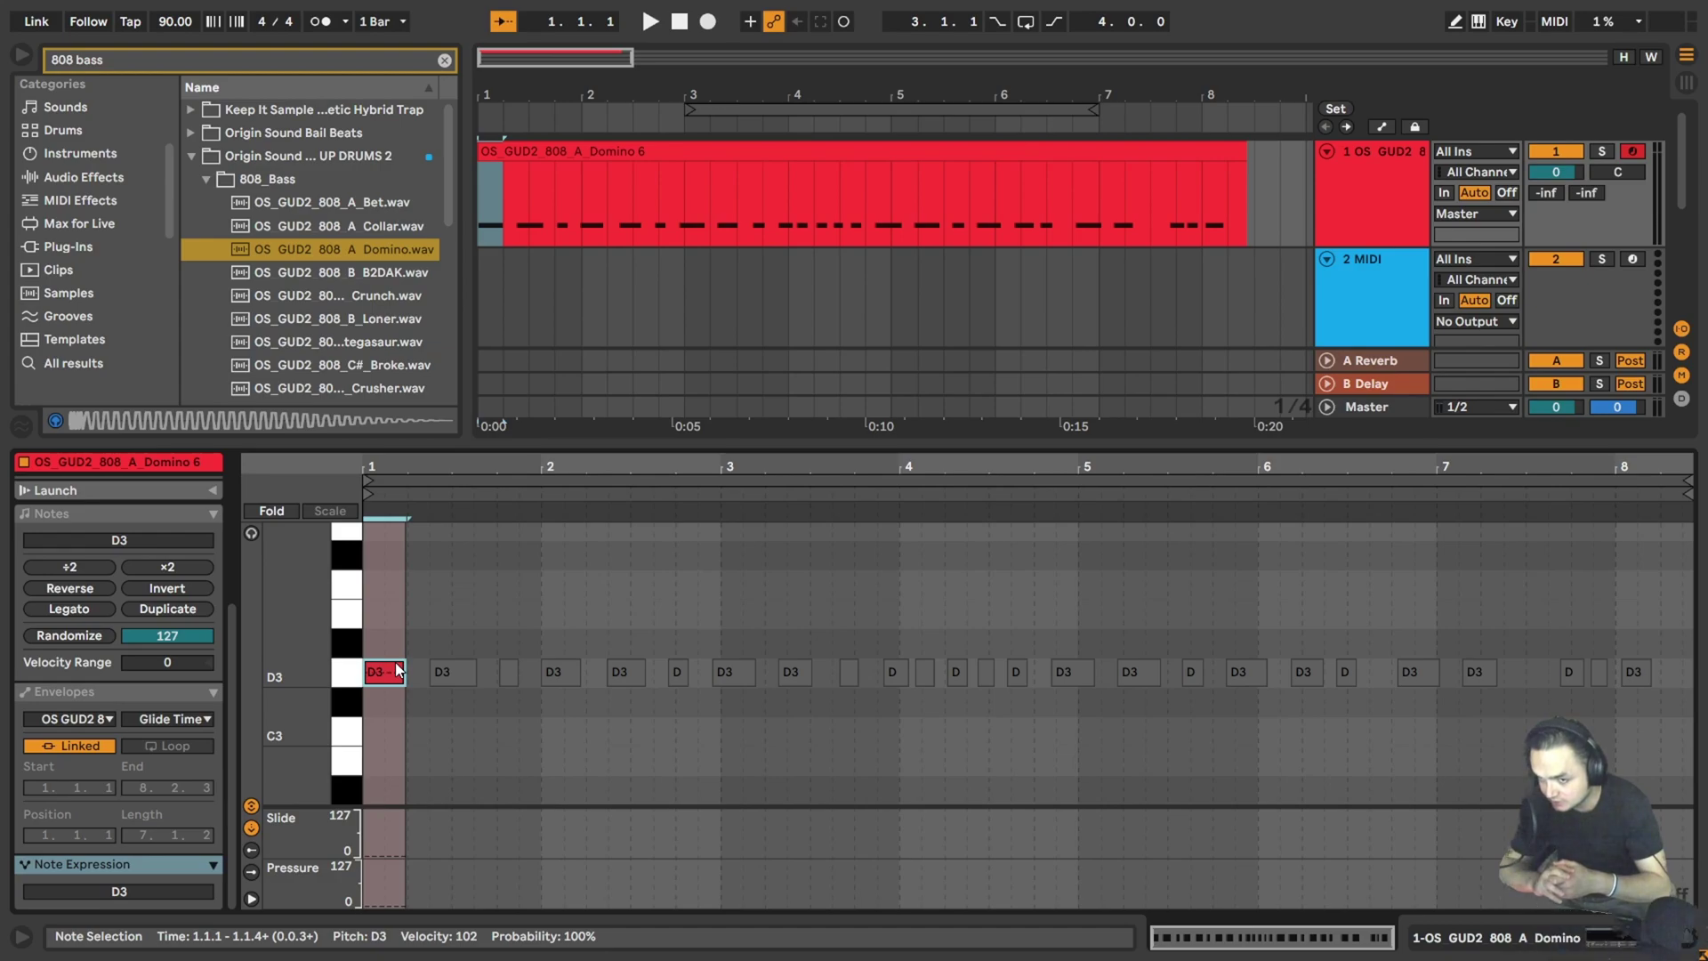
mouse_move(397, 671)
left_mouse_down()
mouse_move(406, 584)
mouse_move(407, 731)
left_mouse_up()
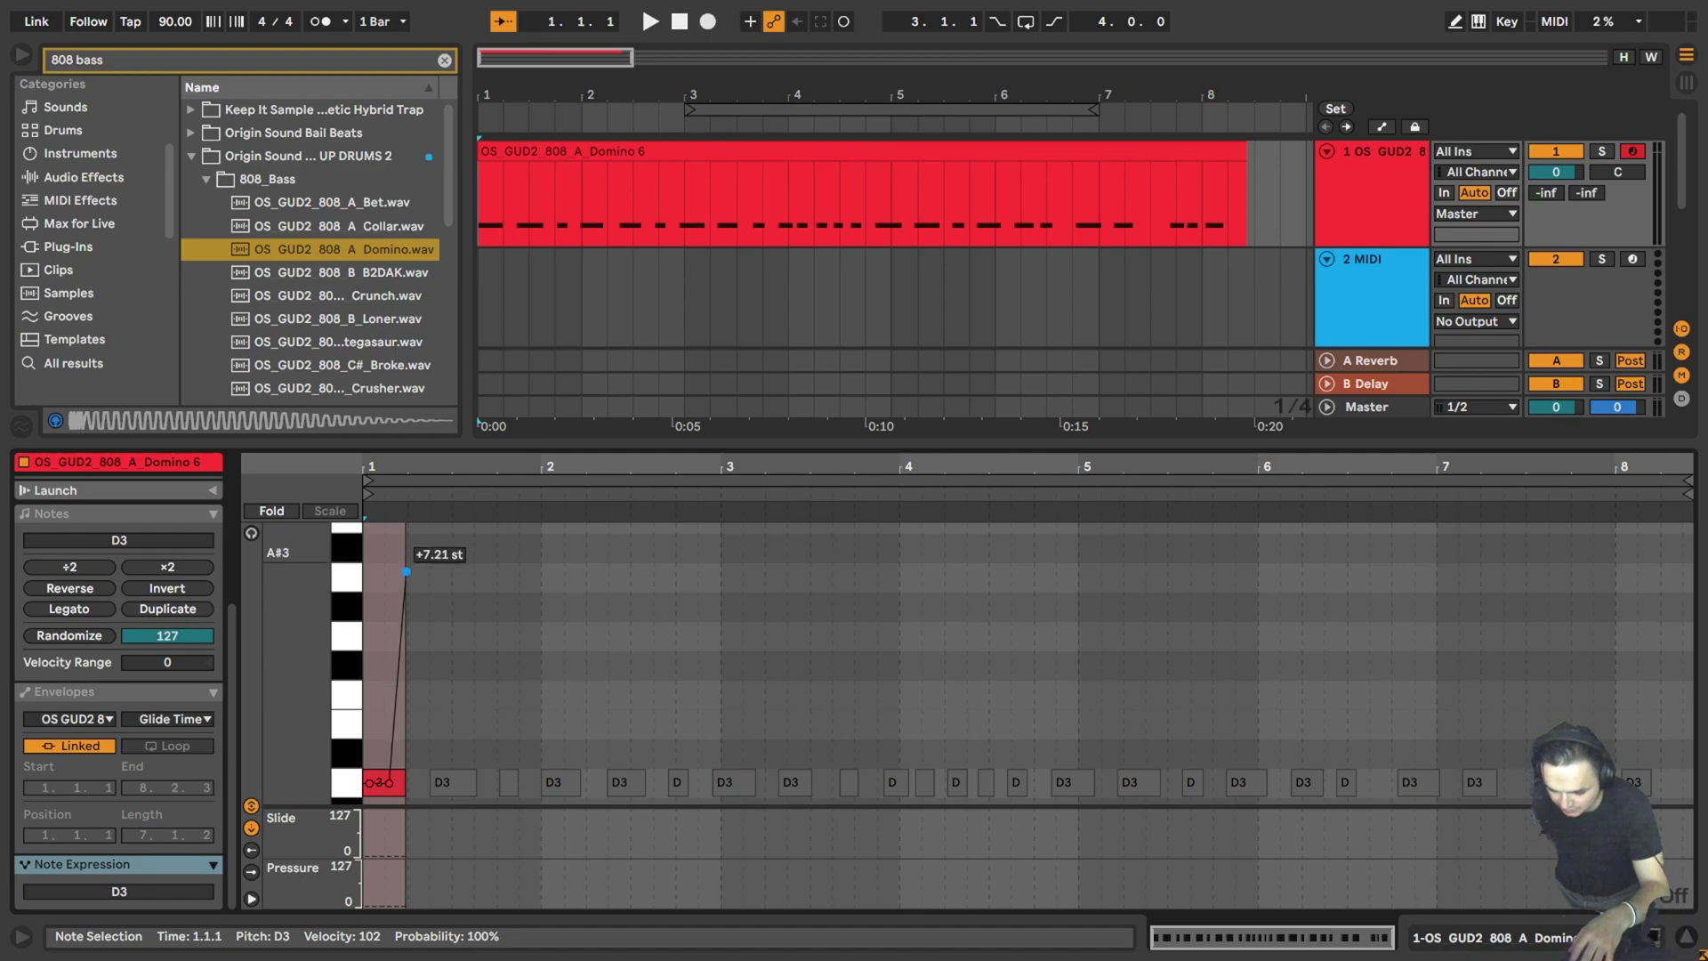
left_click_drag(406, 559, 405, 742)
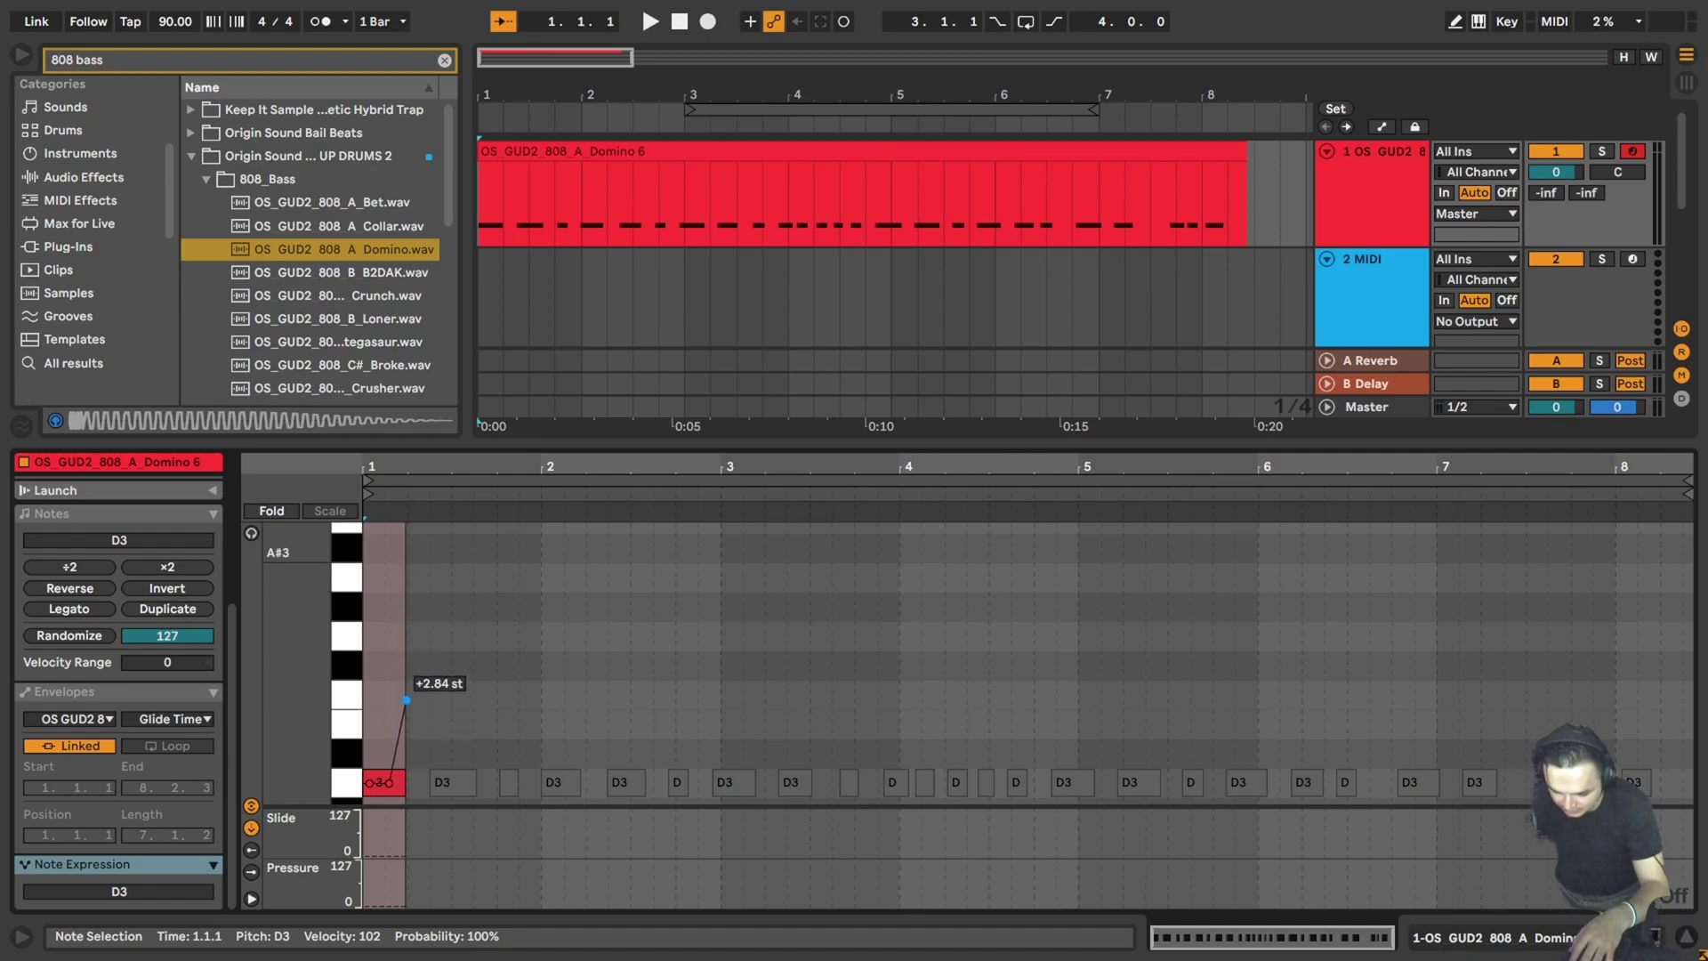
left_click_drag(405, 684, 406, 767)
key("space")
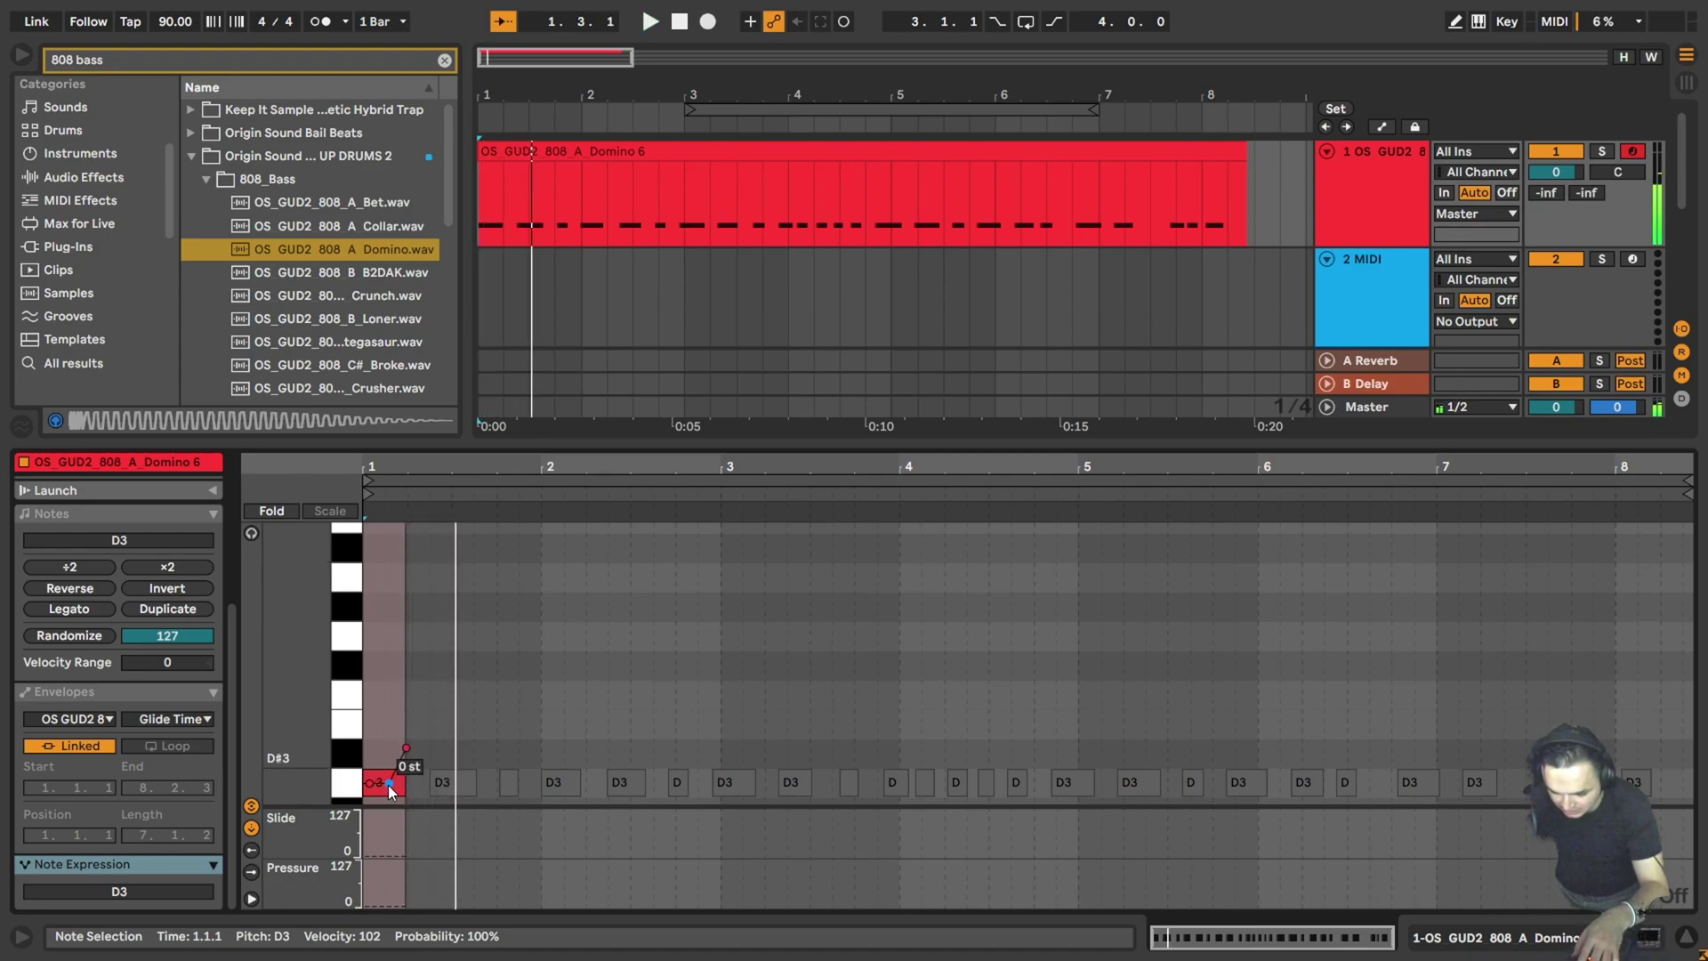
left_click_drag(389, 785, 392, 783)
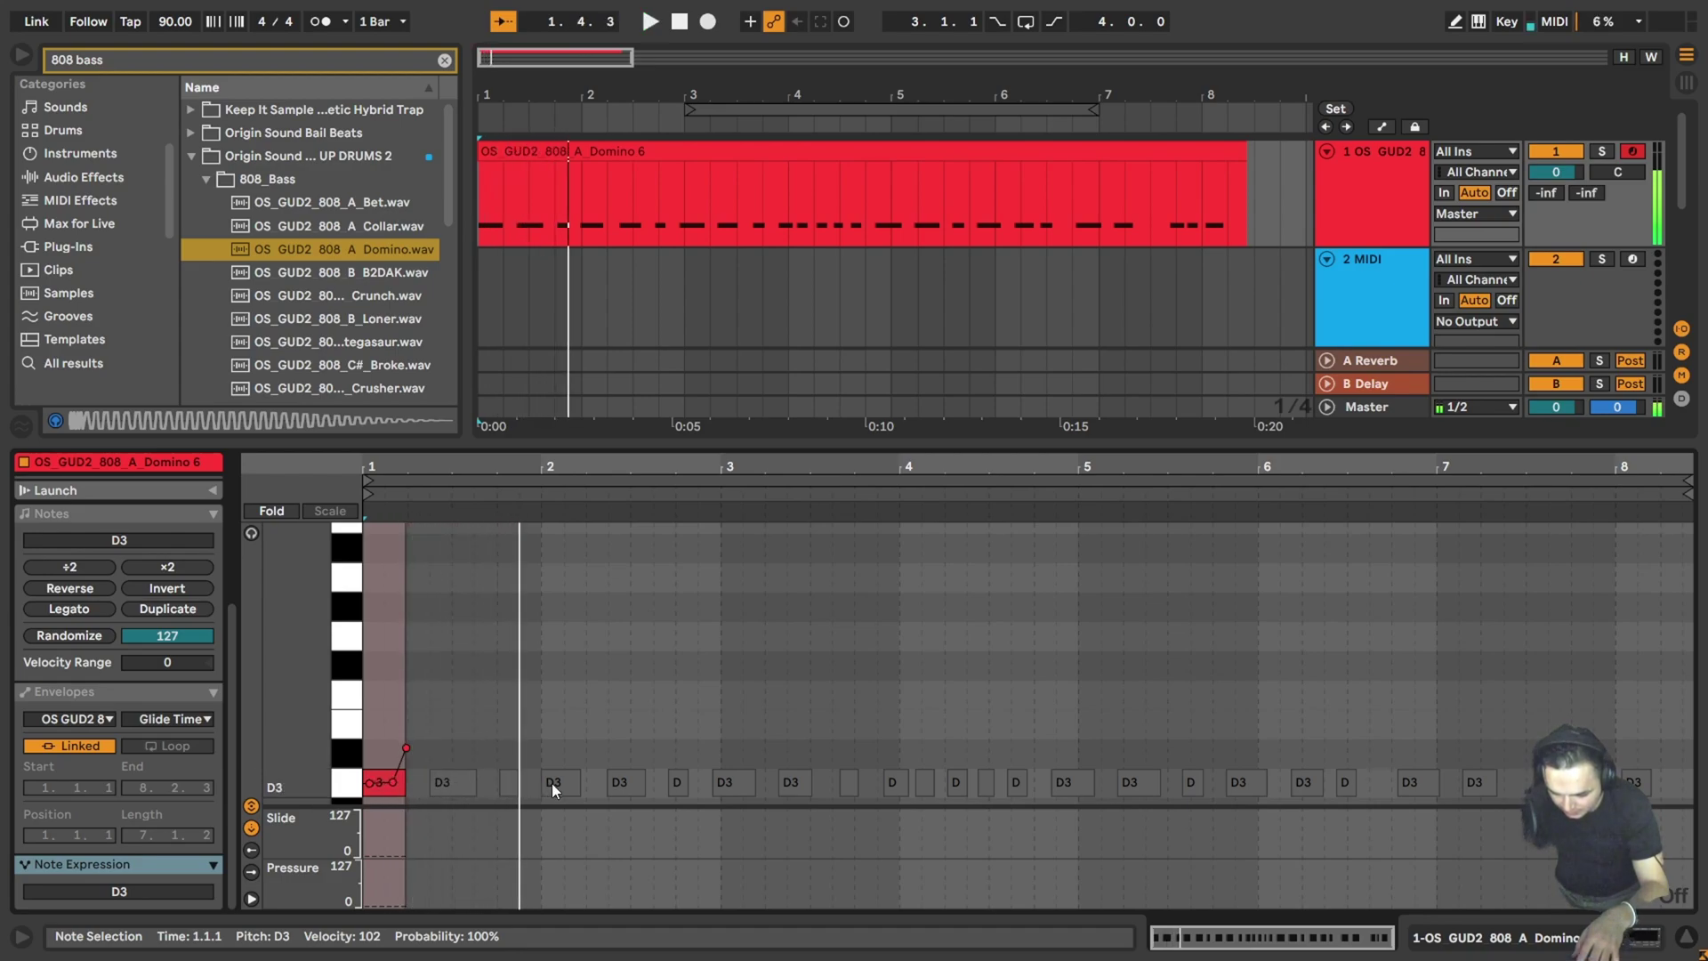
Bend the short D3 note before bar 2 up to +12 st and audition the octave glide.
left_click(508, 784)
mouse_move(511, 784)
left_mouse_down()
mouse_move(529, 784)
mouse_move(520, 701)
left_mouse_up()
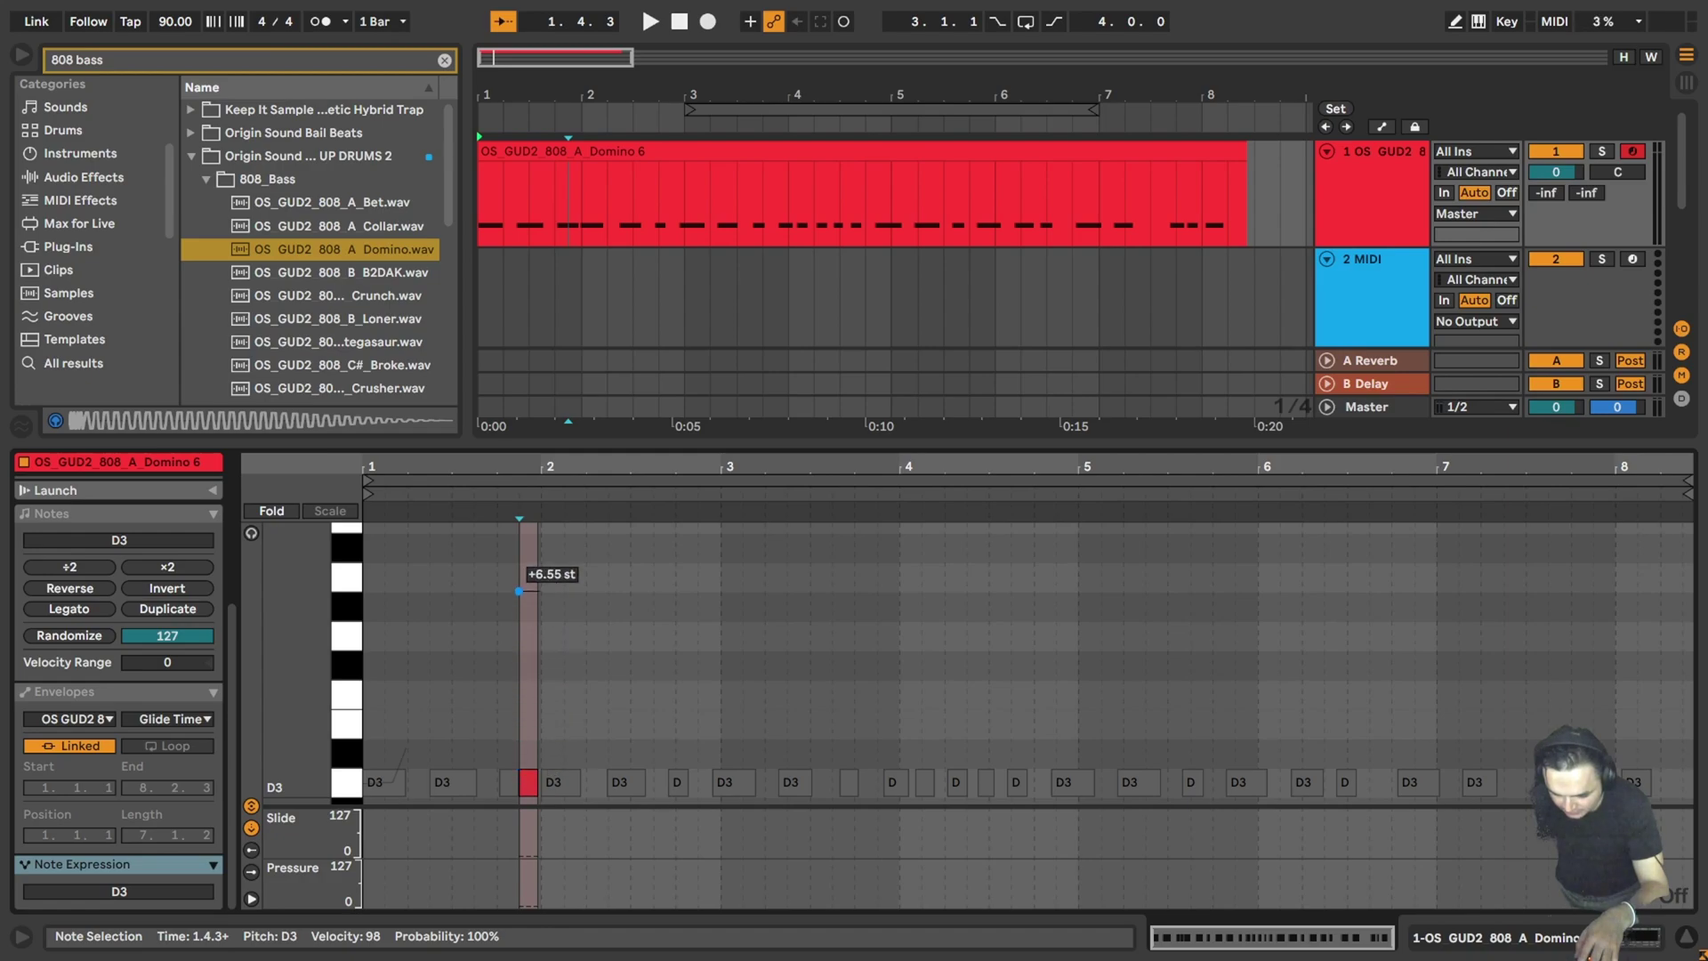
mouse_move(518, 551)
left_mouse_down()
mouse_move(519, 607)
mouse_move(520, 547)
left_mouse_up()
right_click(519, 538)
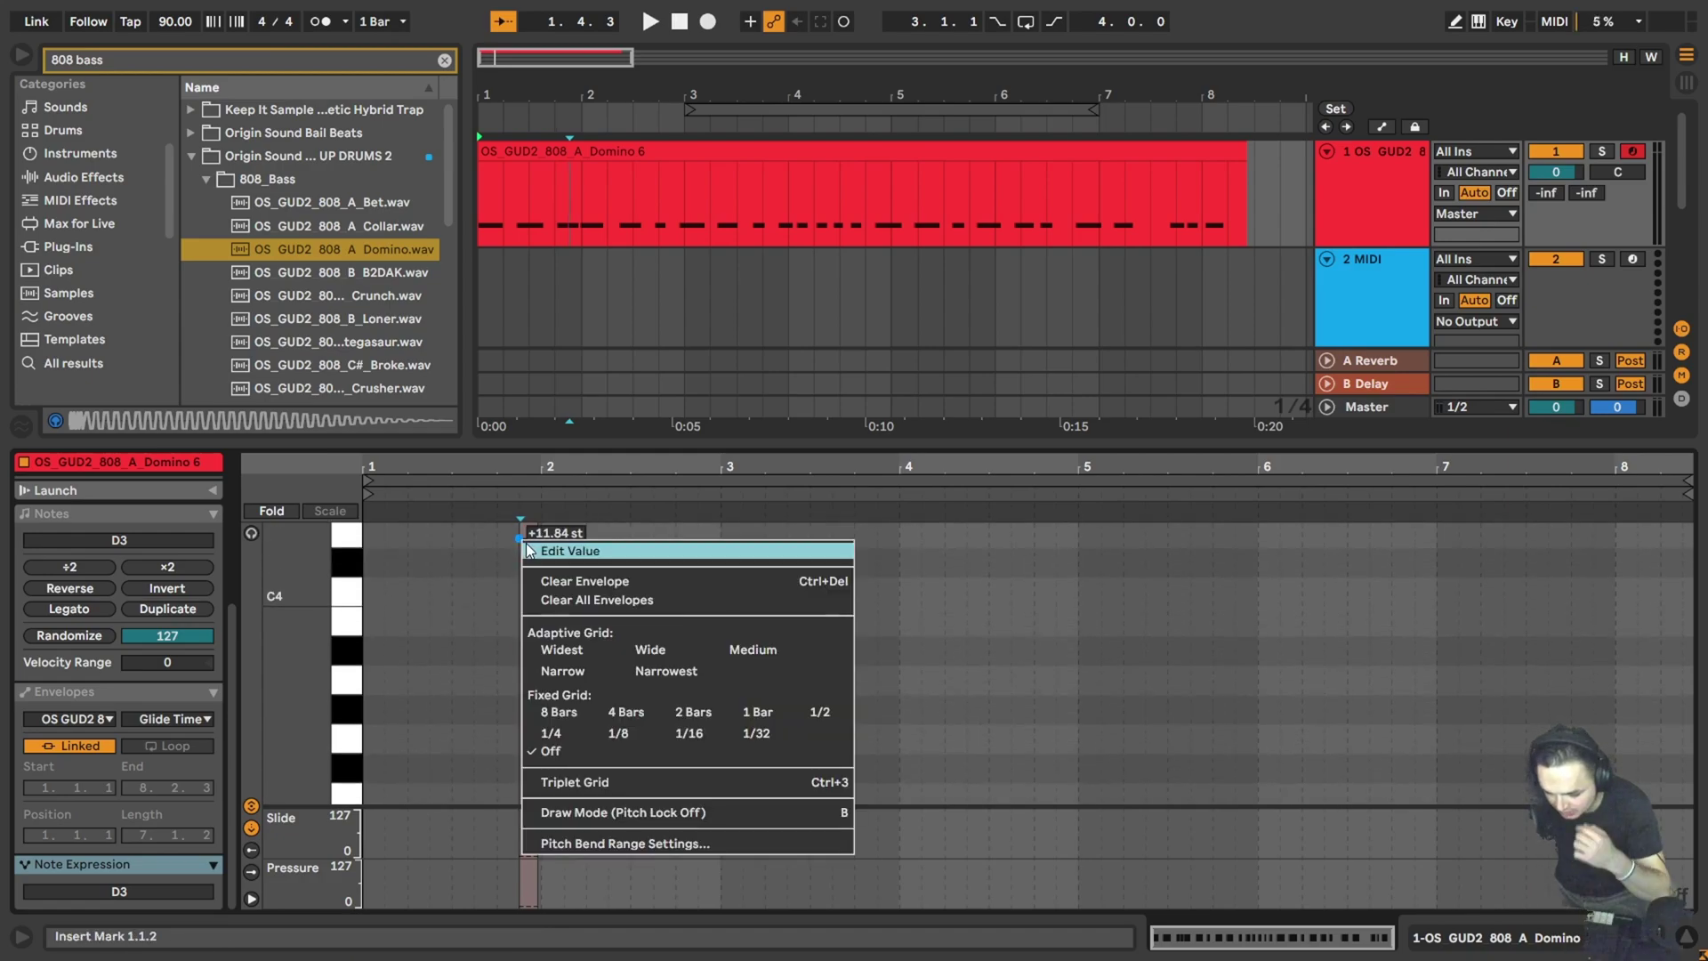
left_click(542, 554)
type("2")
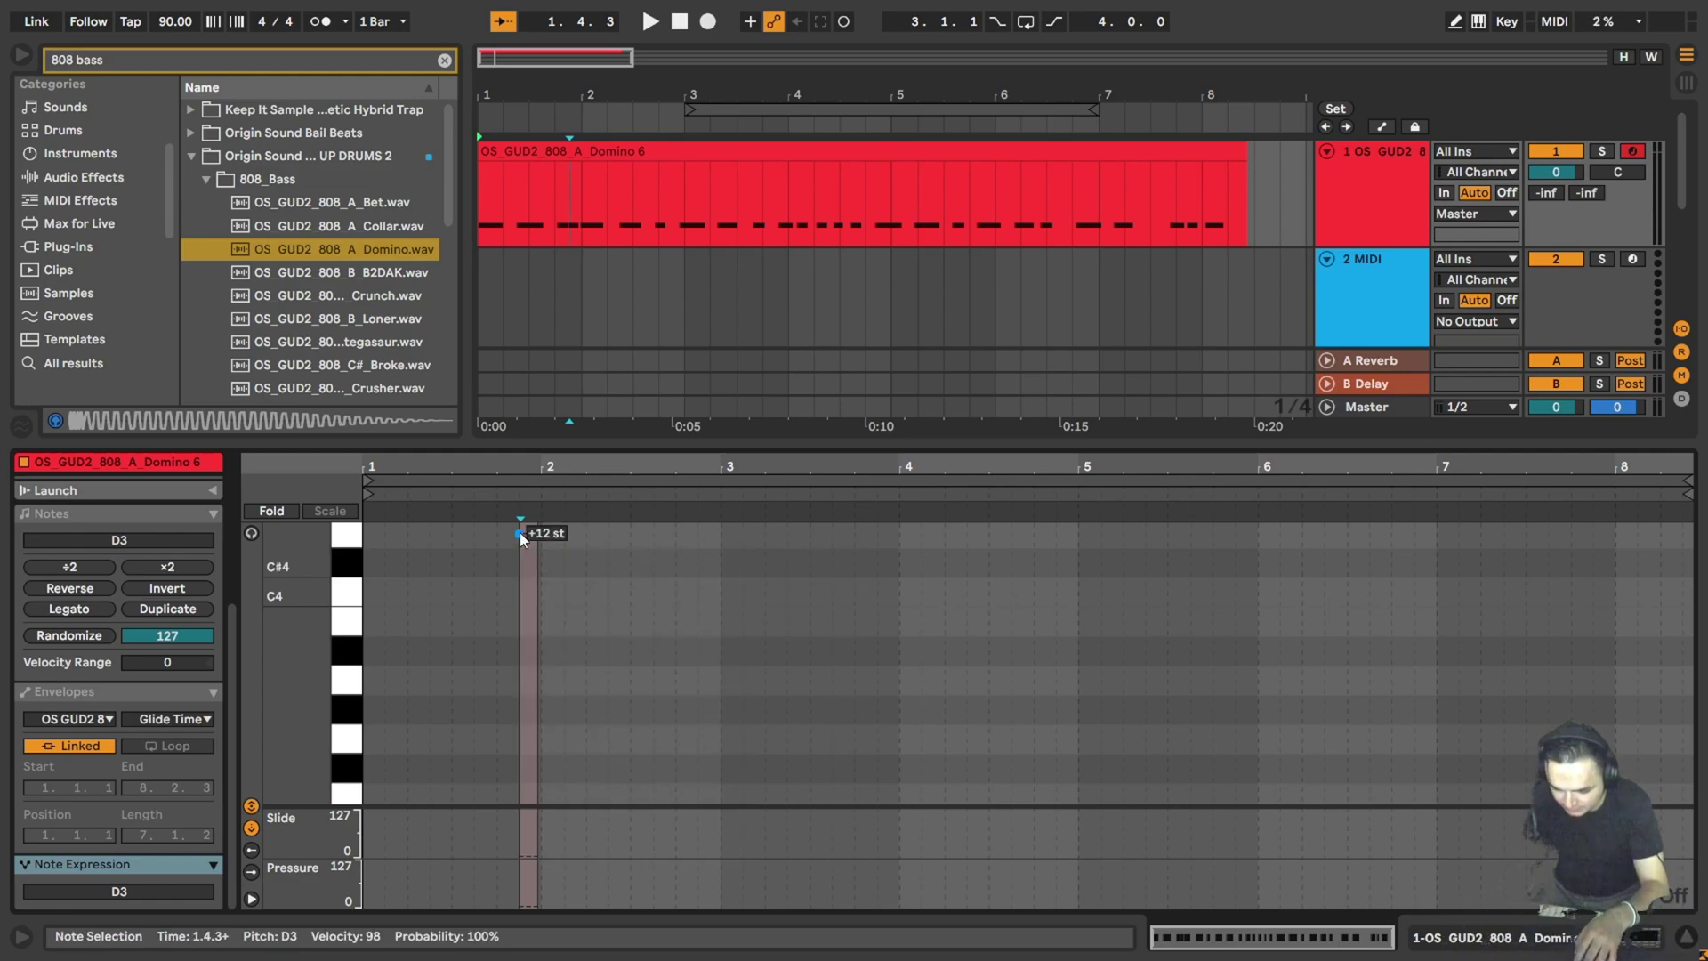
key("Return")
key("space")
left_click(514, 786)
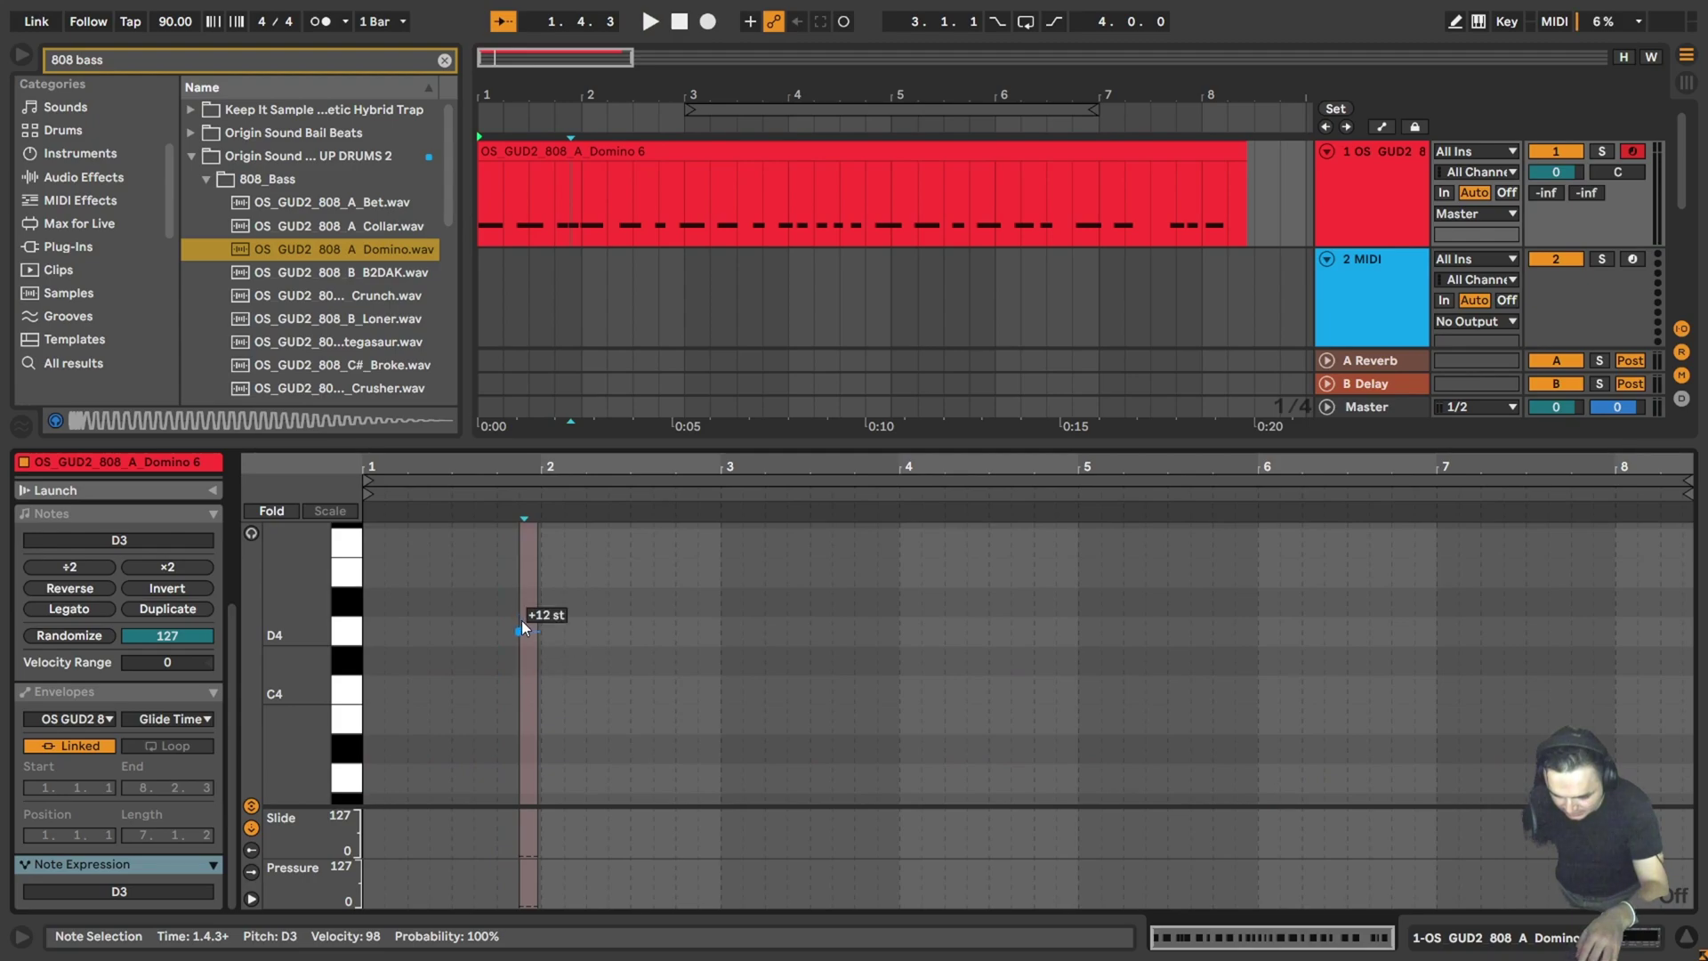
scroll(523, 636, "up", 3)
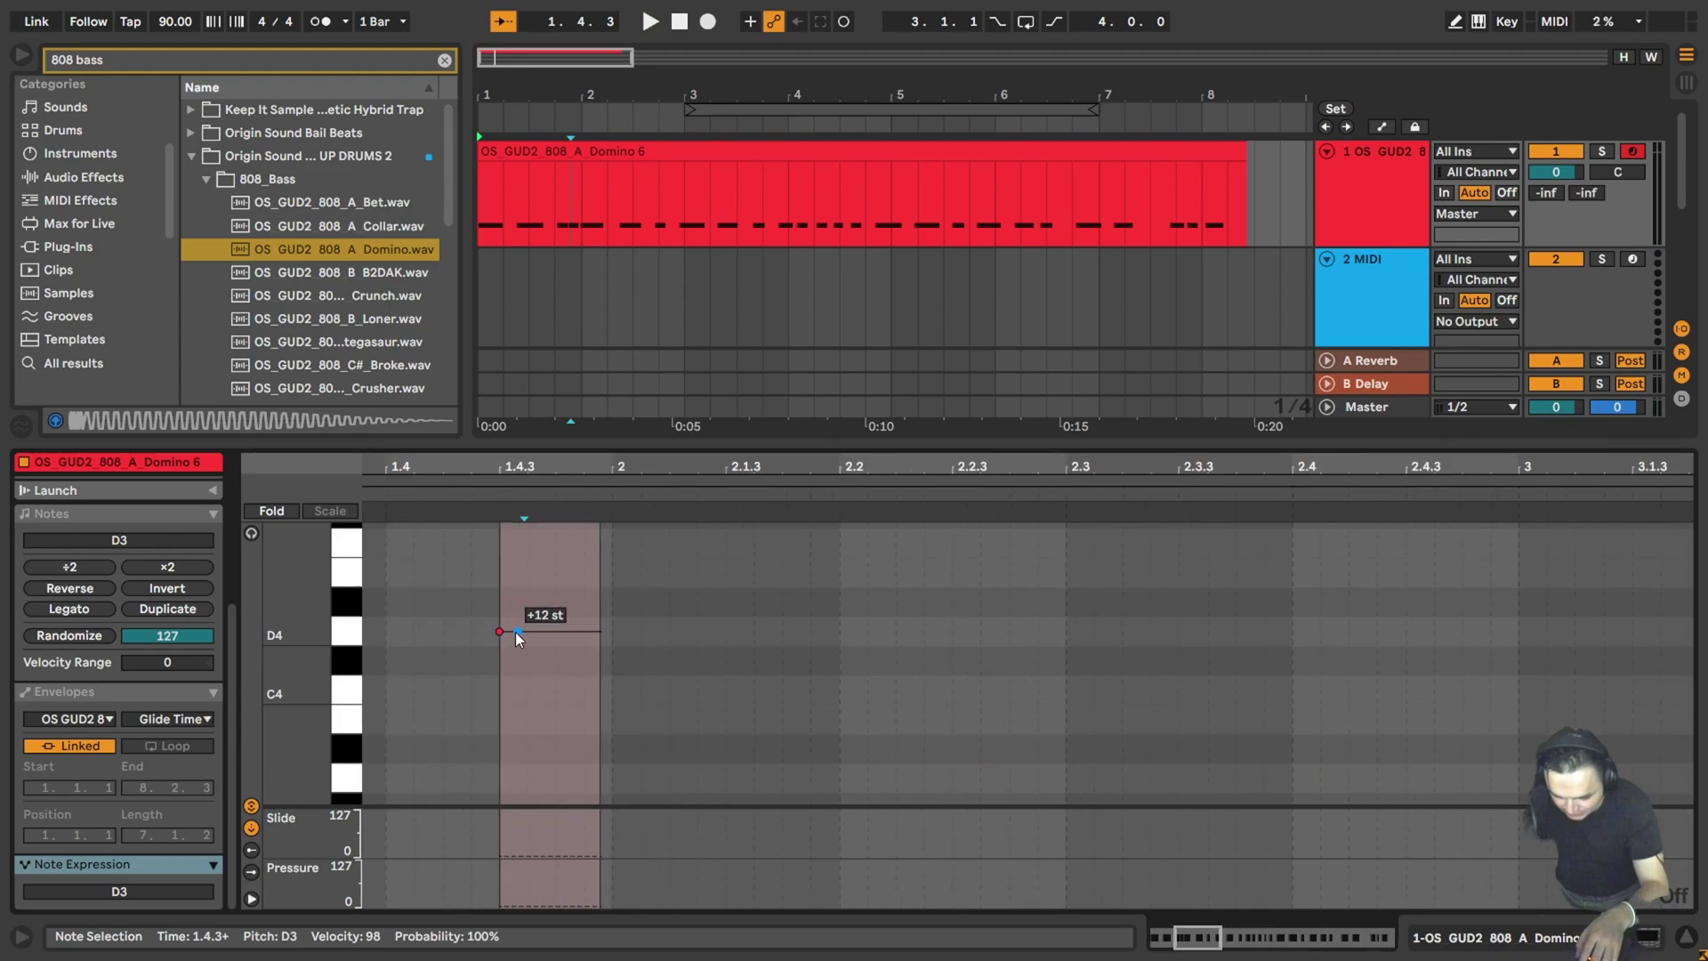
Set the glide's starting breakpoint to zero and play from just before bar 2.
right_click(504, 637)
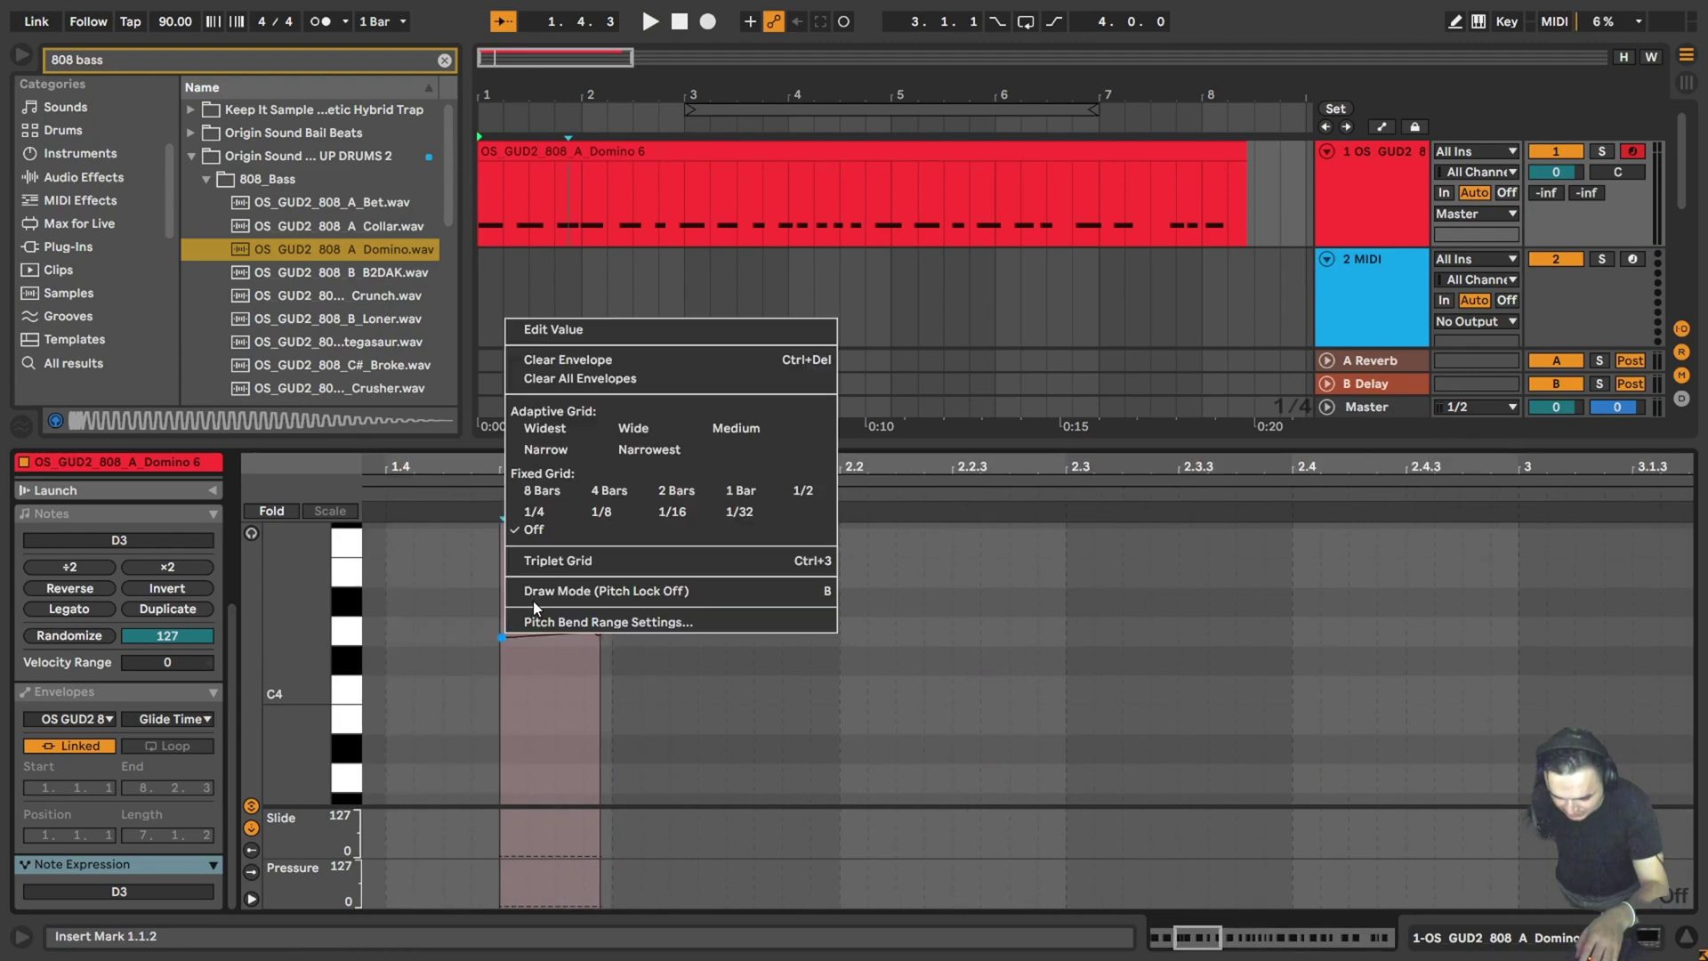
left_click(616, 334)
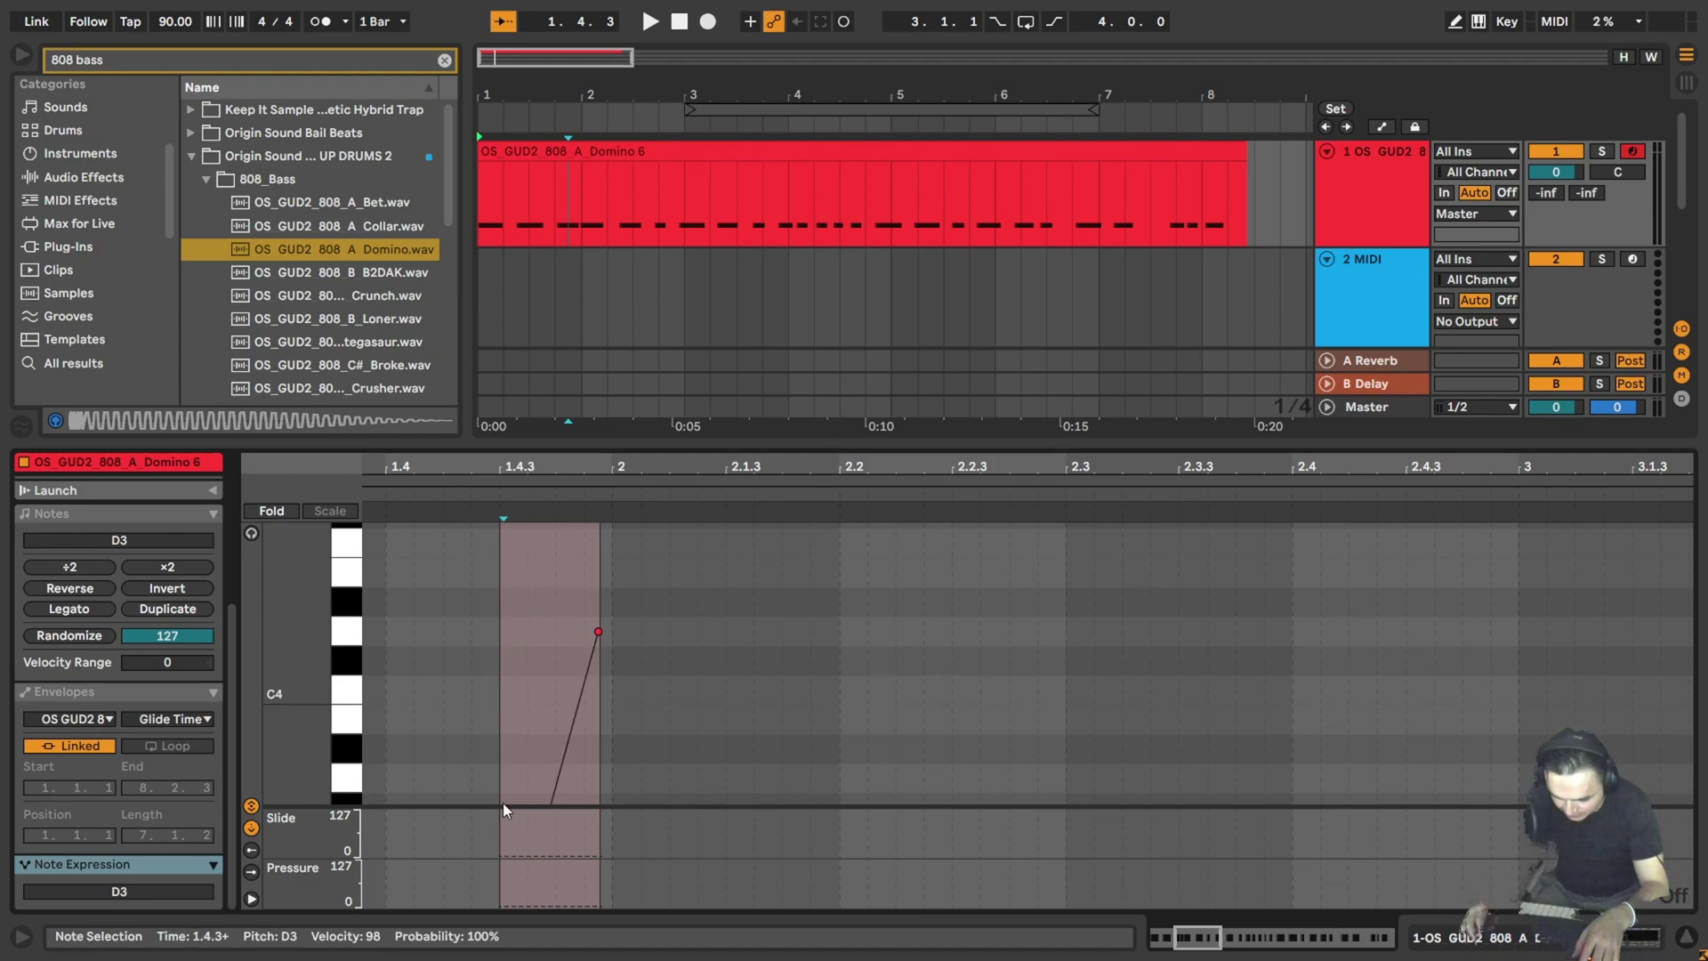
scroll(455, 700, "down", 5)
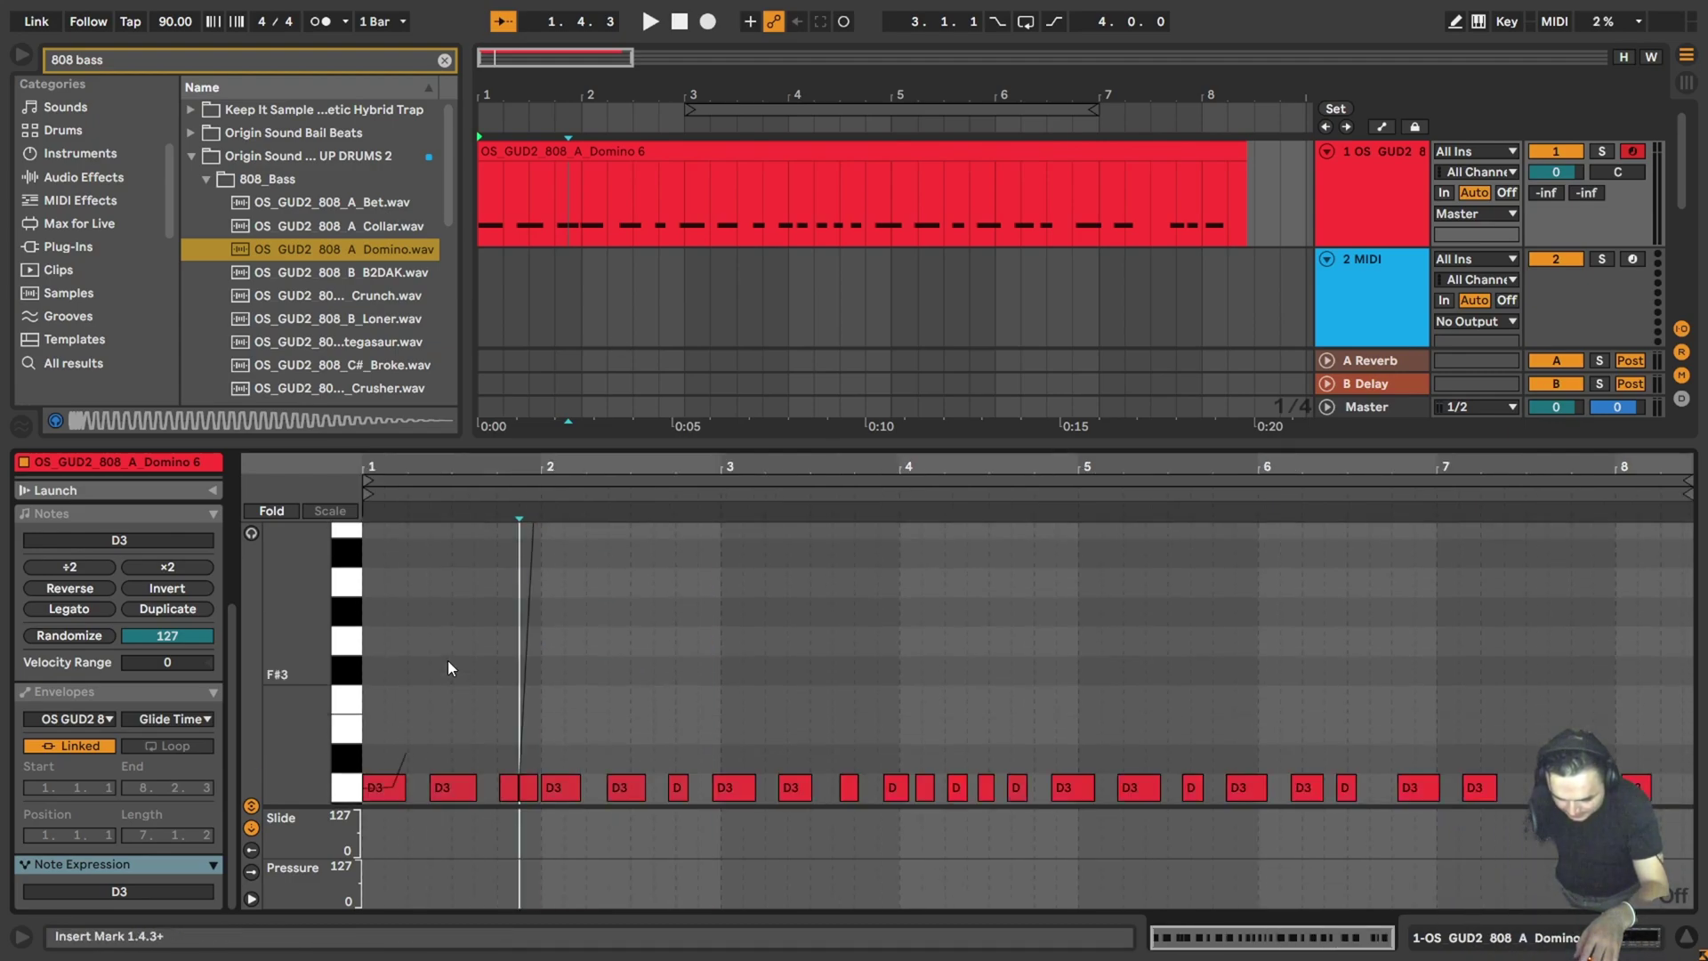
left_click(495, 738)
key("space")
key("space")
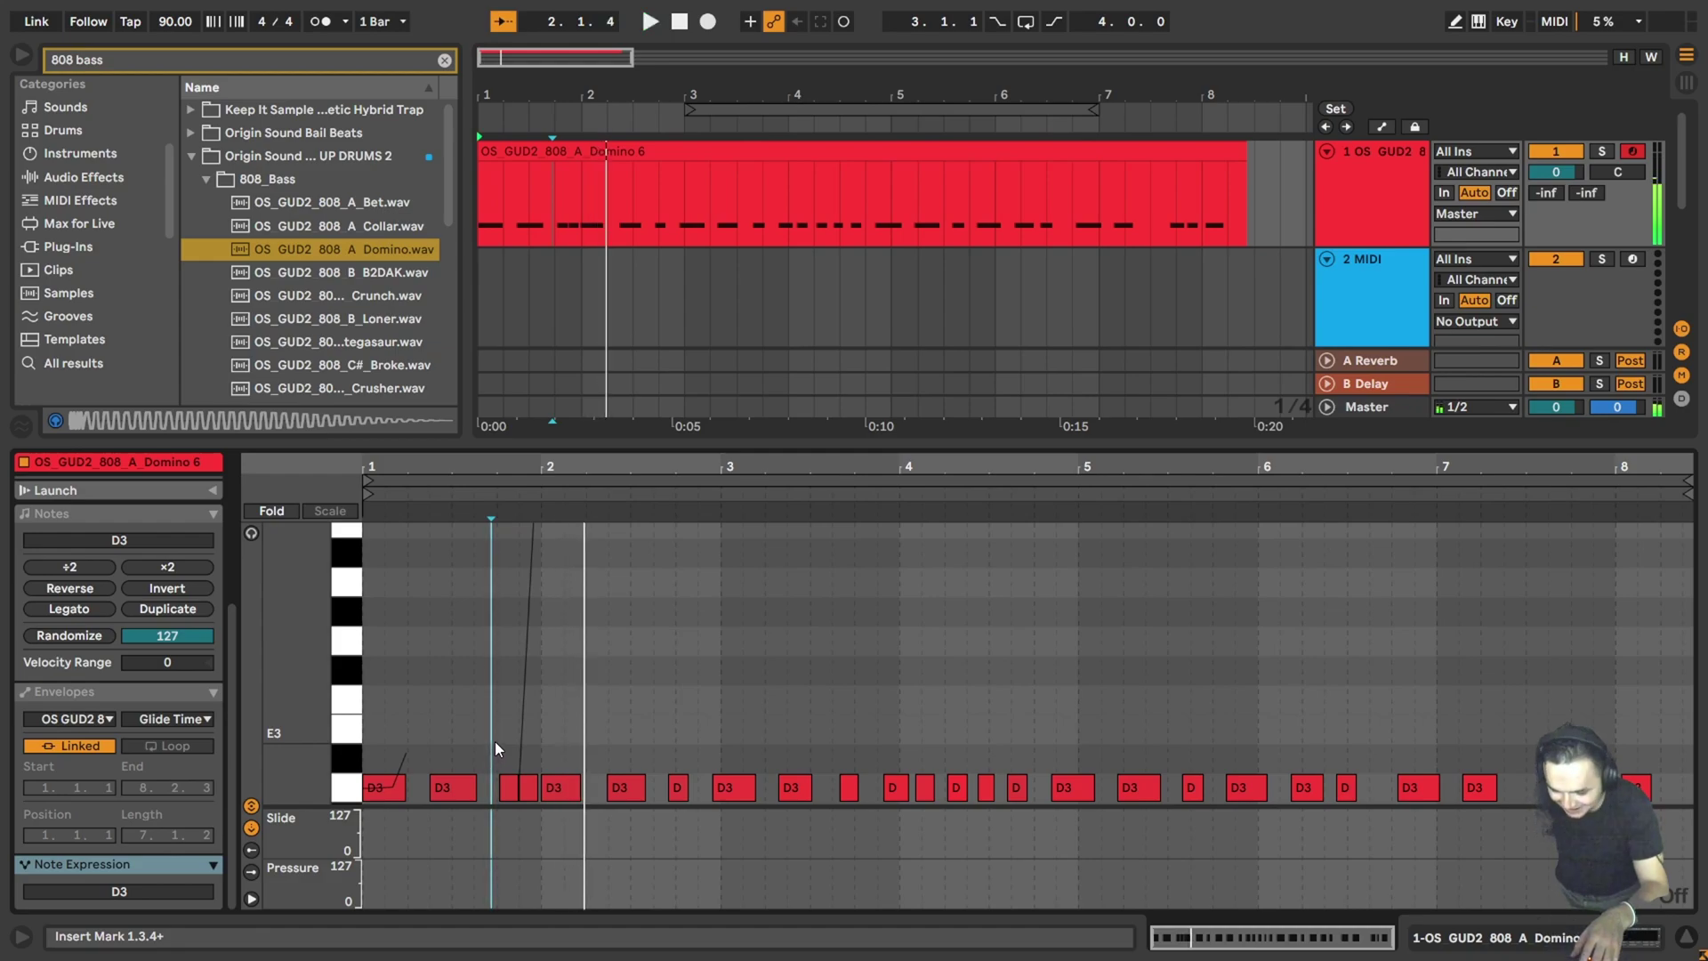
scroll(495, 742, "up", 5)
Extend the gliding D3 note to start at 1.4 and audition the glides.
left_click(630, 790)
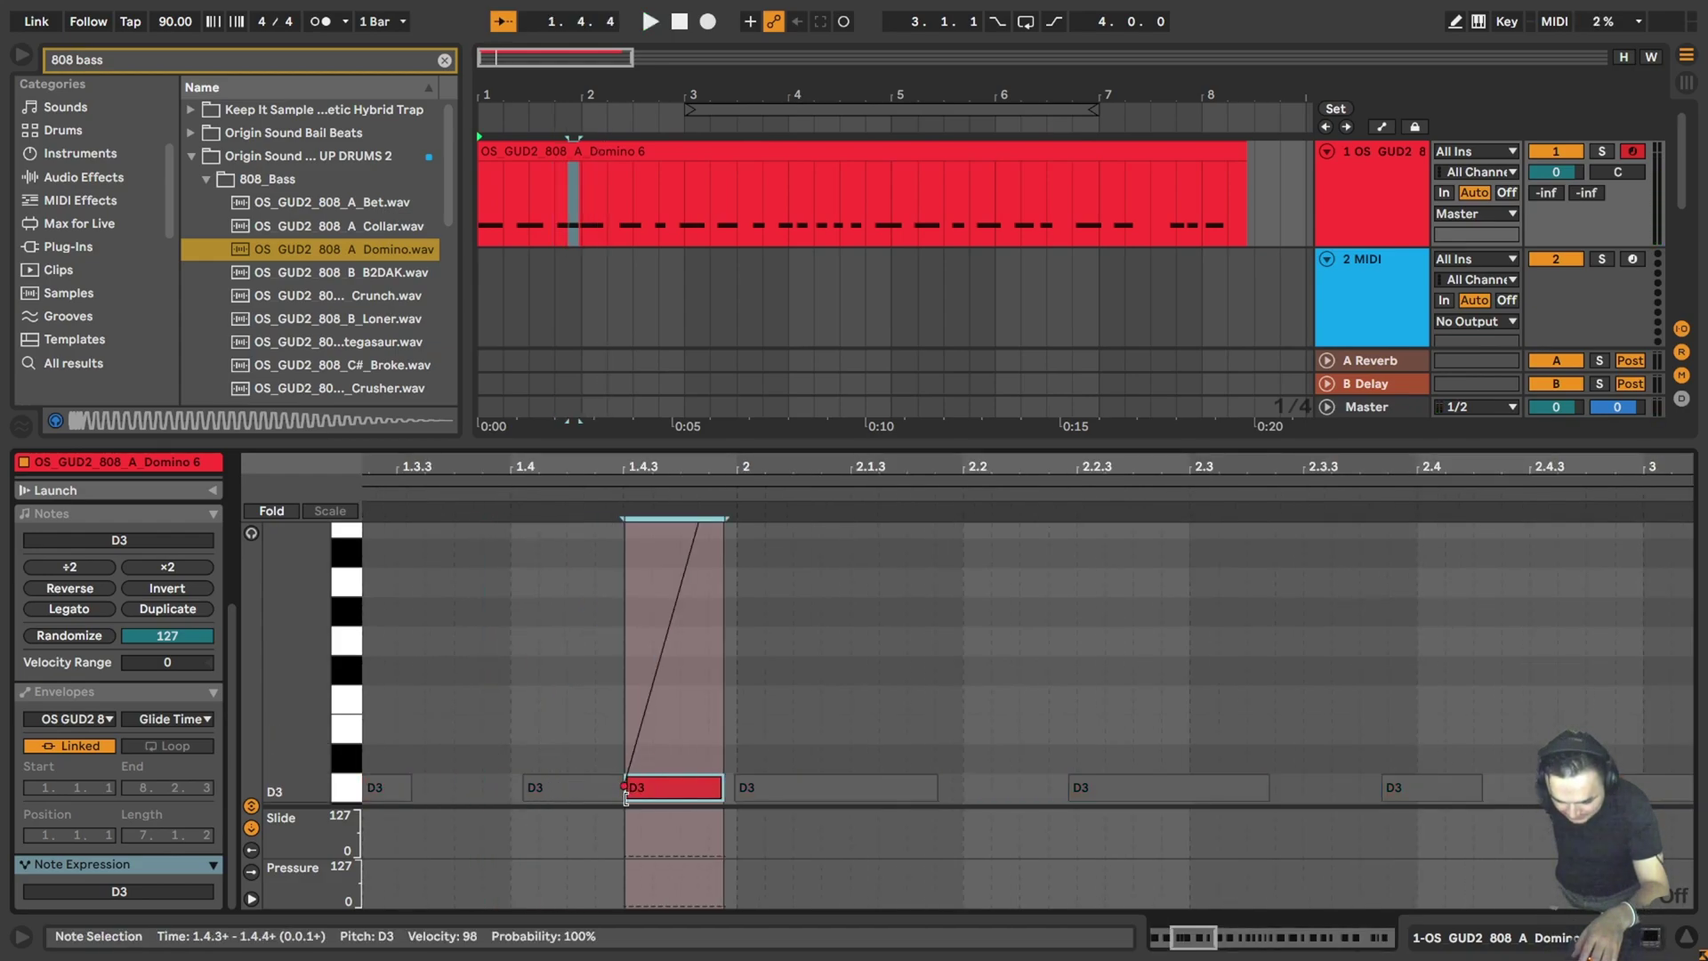
left_click_drag(627, 790, 522, 814)
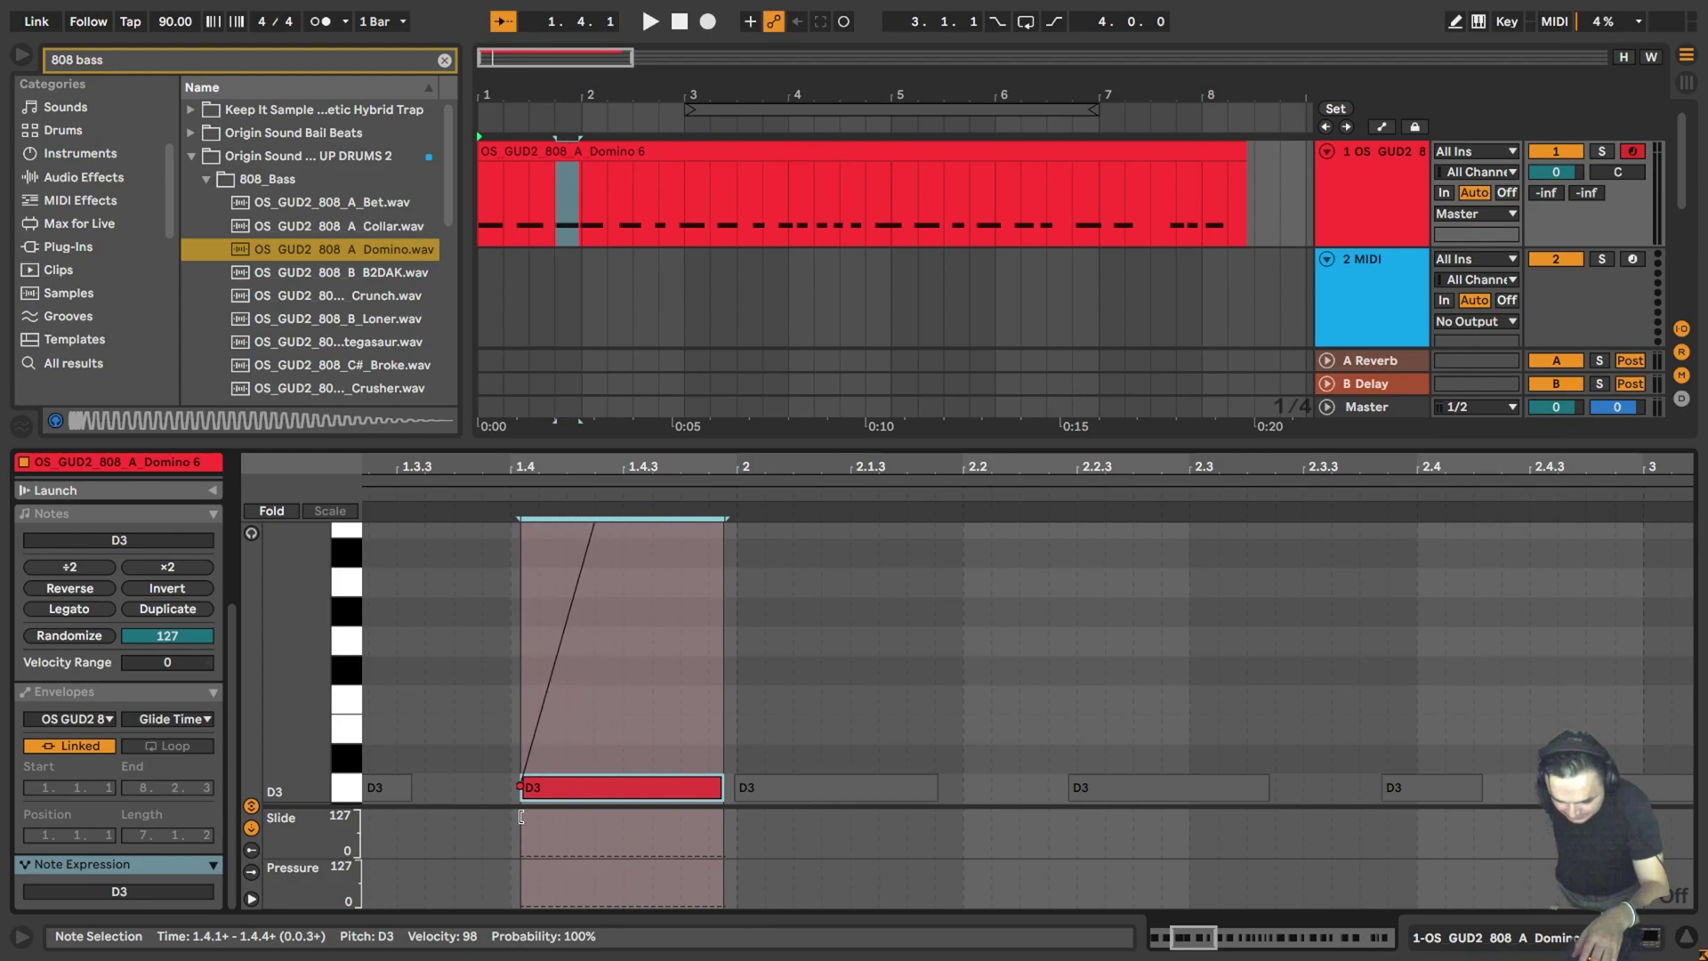
key("space")
scroll(589, 744, "down", 5)
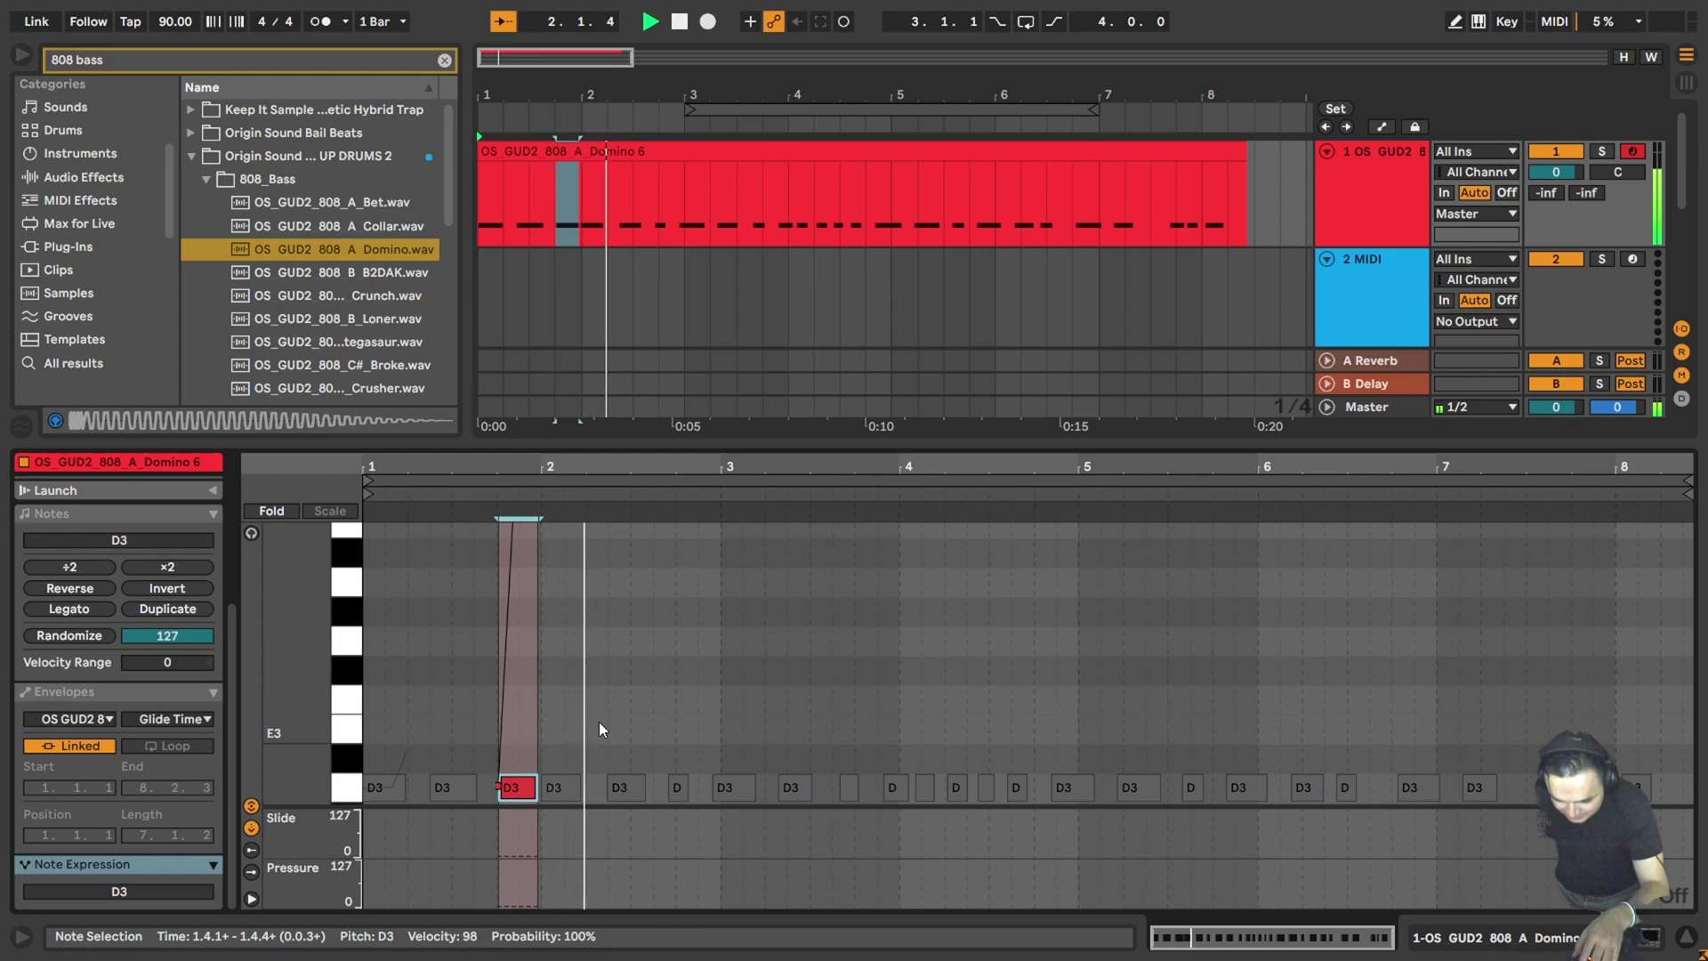
key("space")
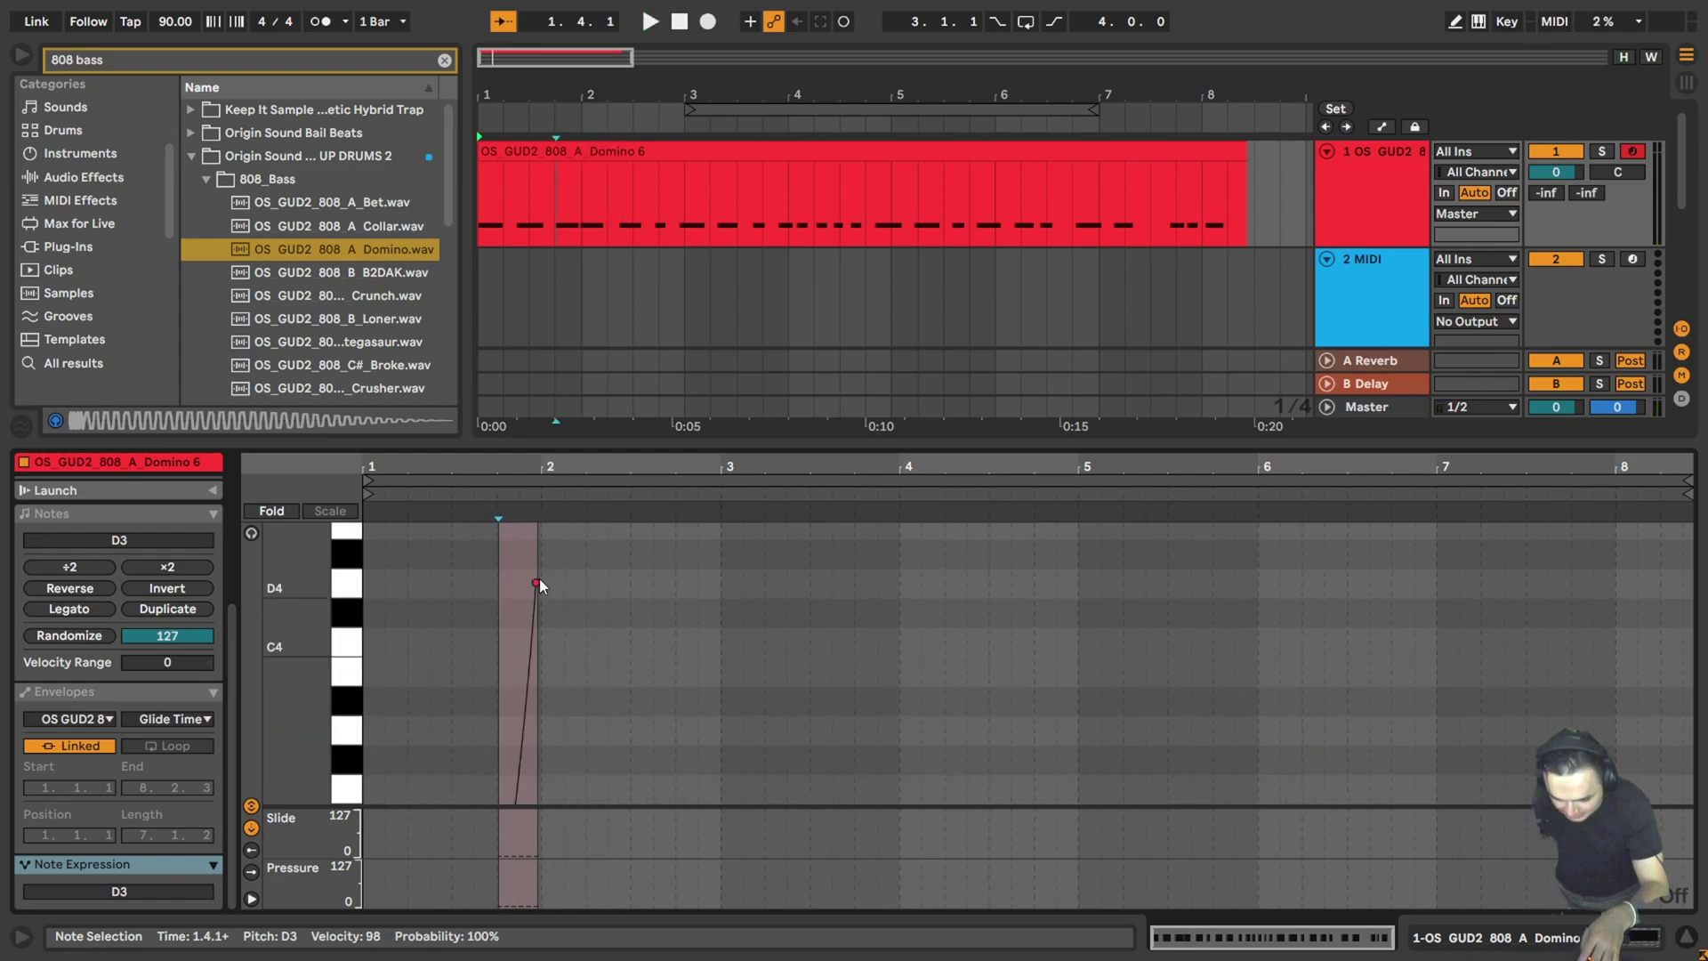
scroll(574, 620, "down", 2)
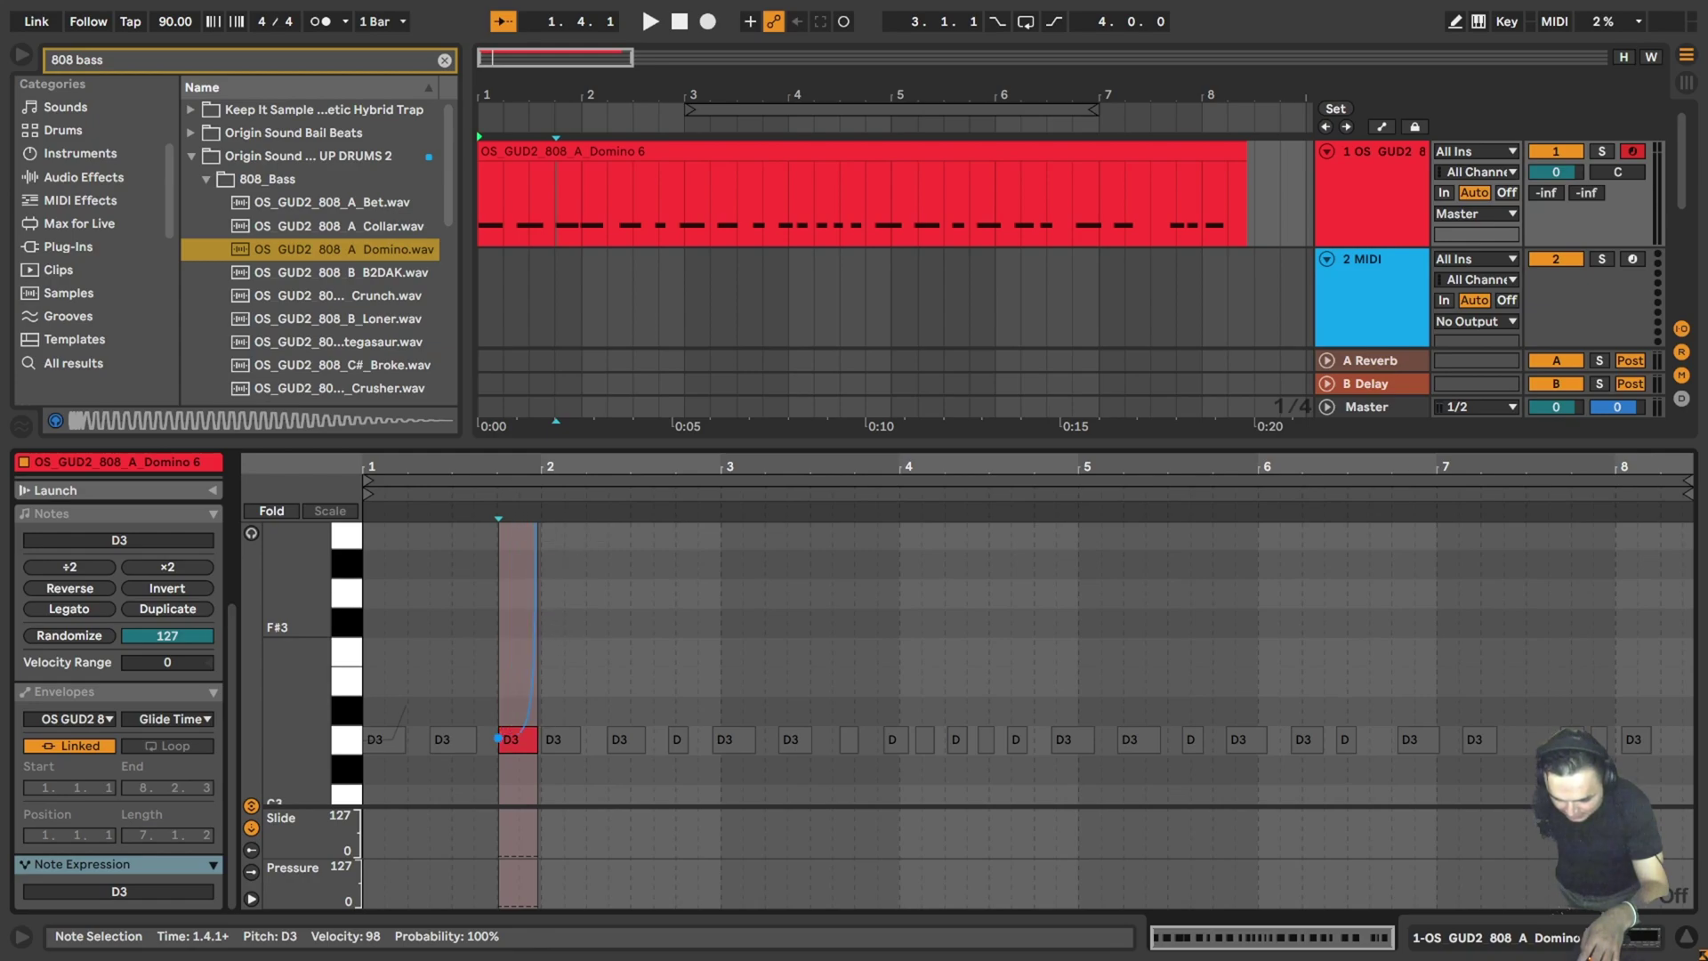
left_click(487, 694)
key("space")
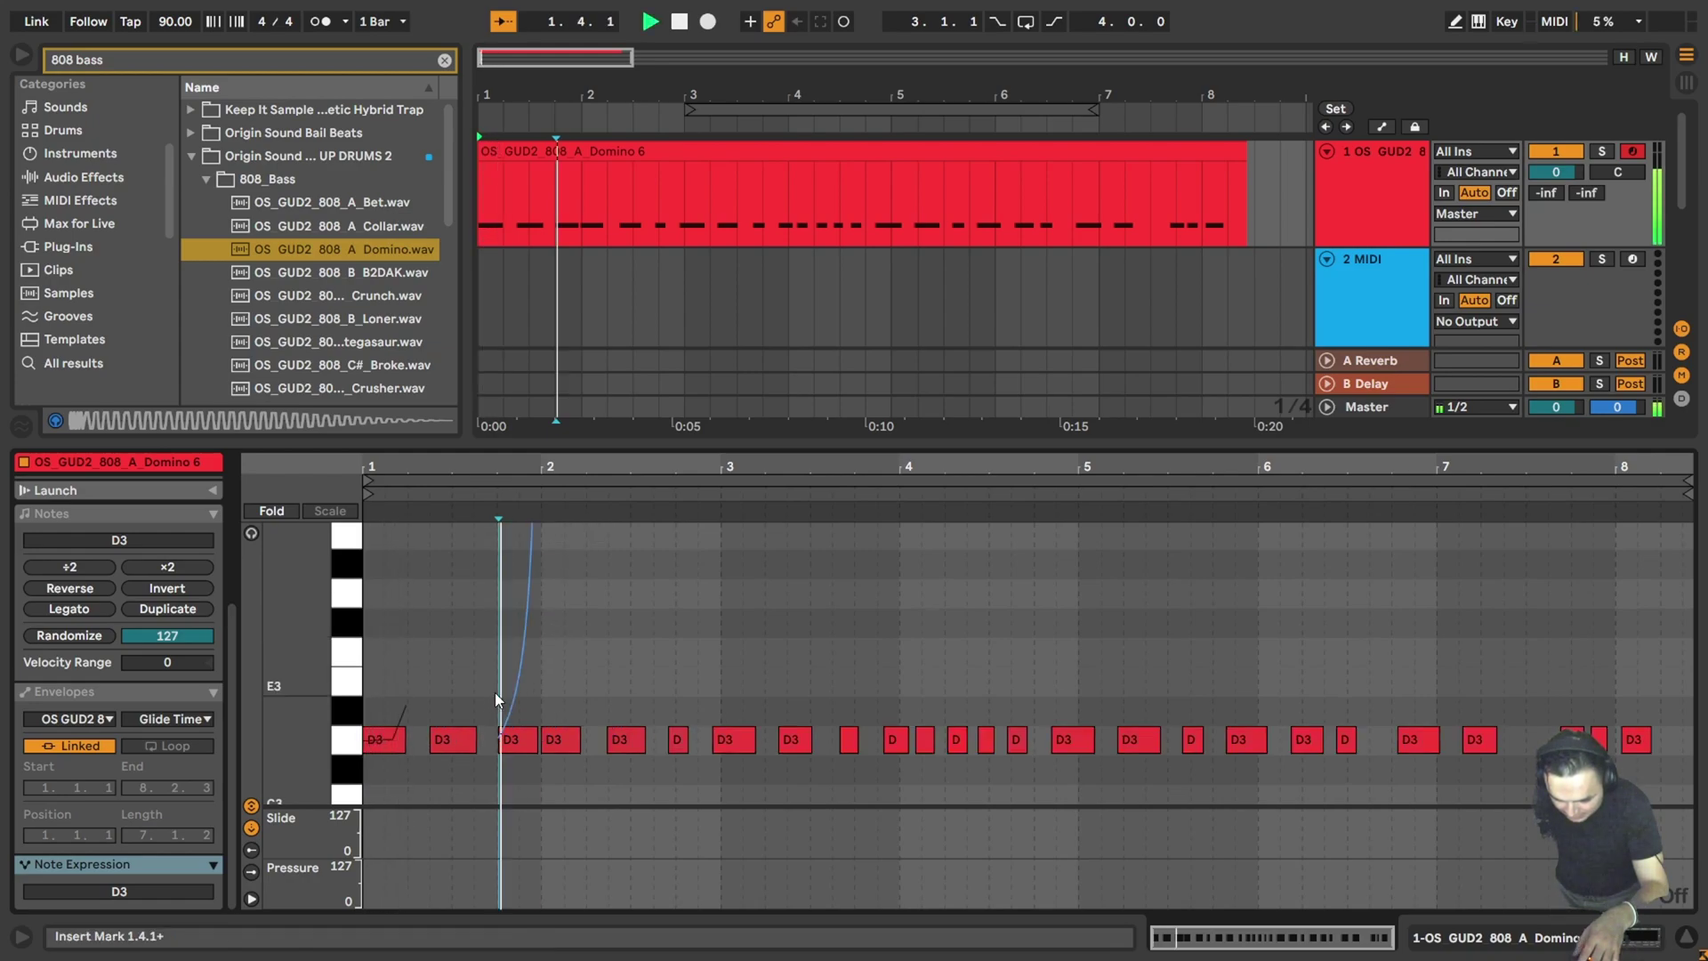
left_click(383, 686)
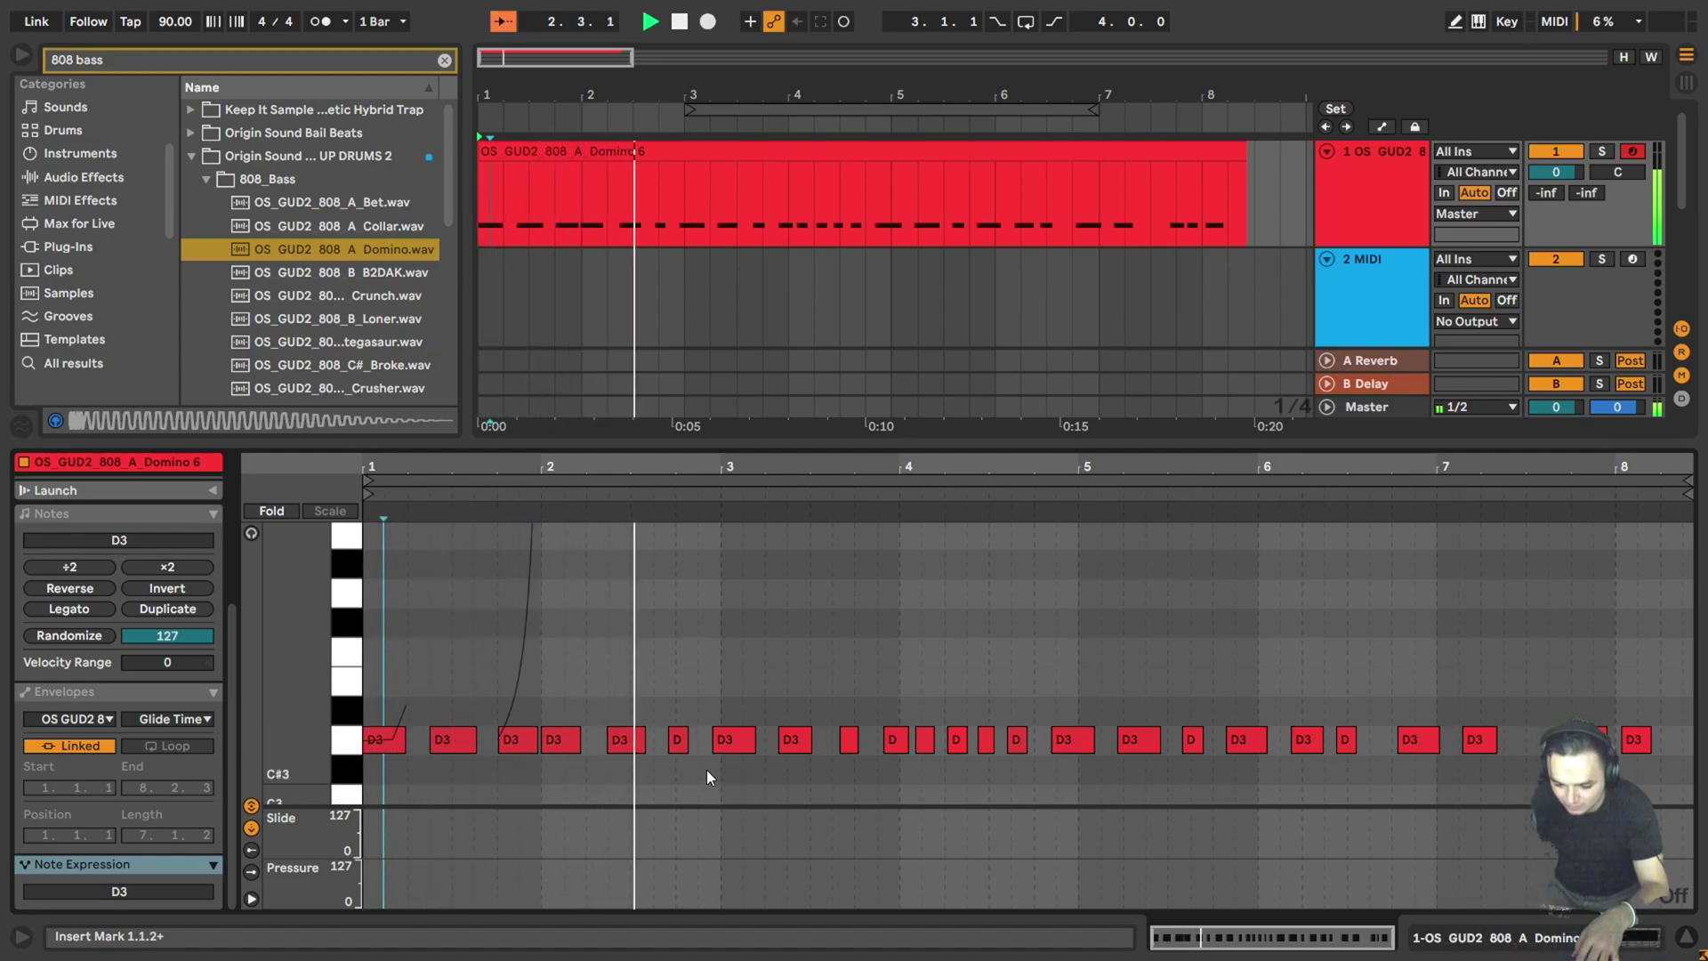
scroll(683, 736, "down", 3)
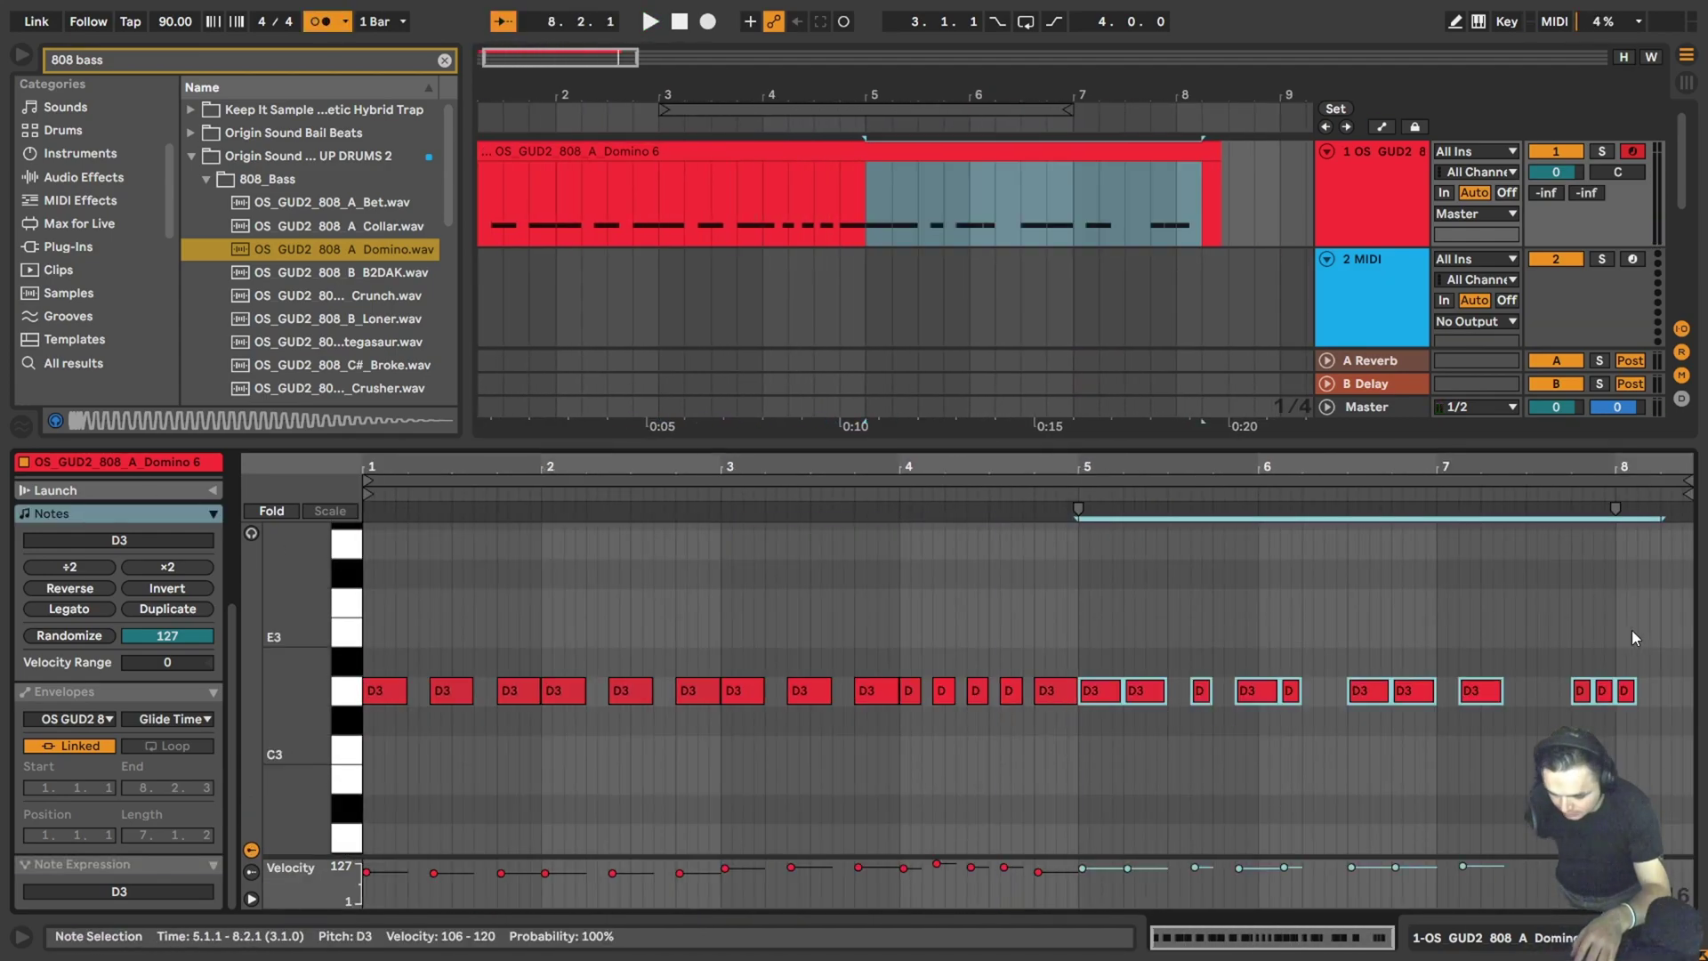
Audition the second-half notes, play the clip from bar 1, and show the Velocity lane.
left_click_drag(1562, 622, 1098, 789)
key("space")
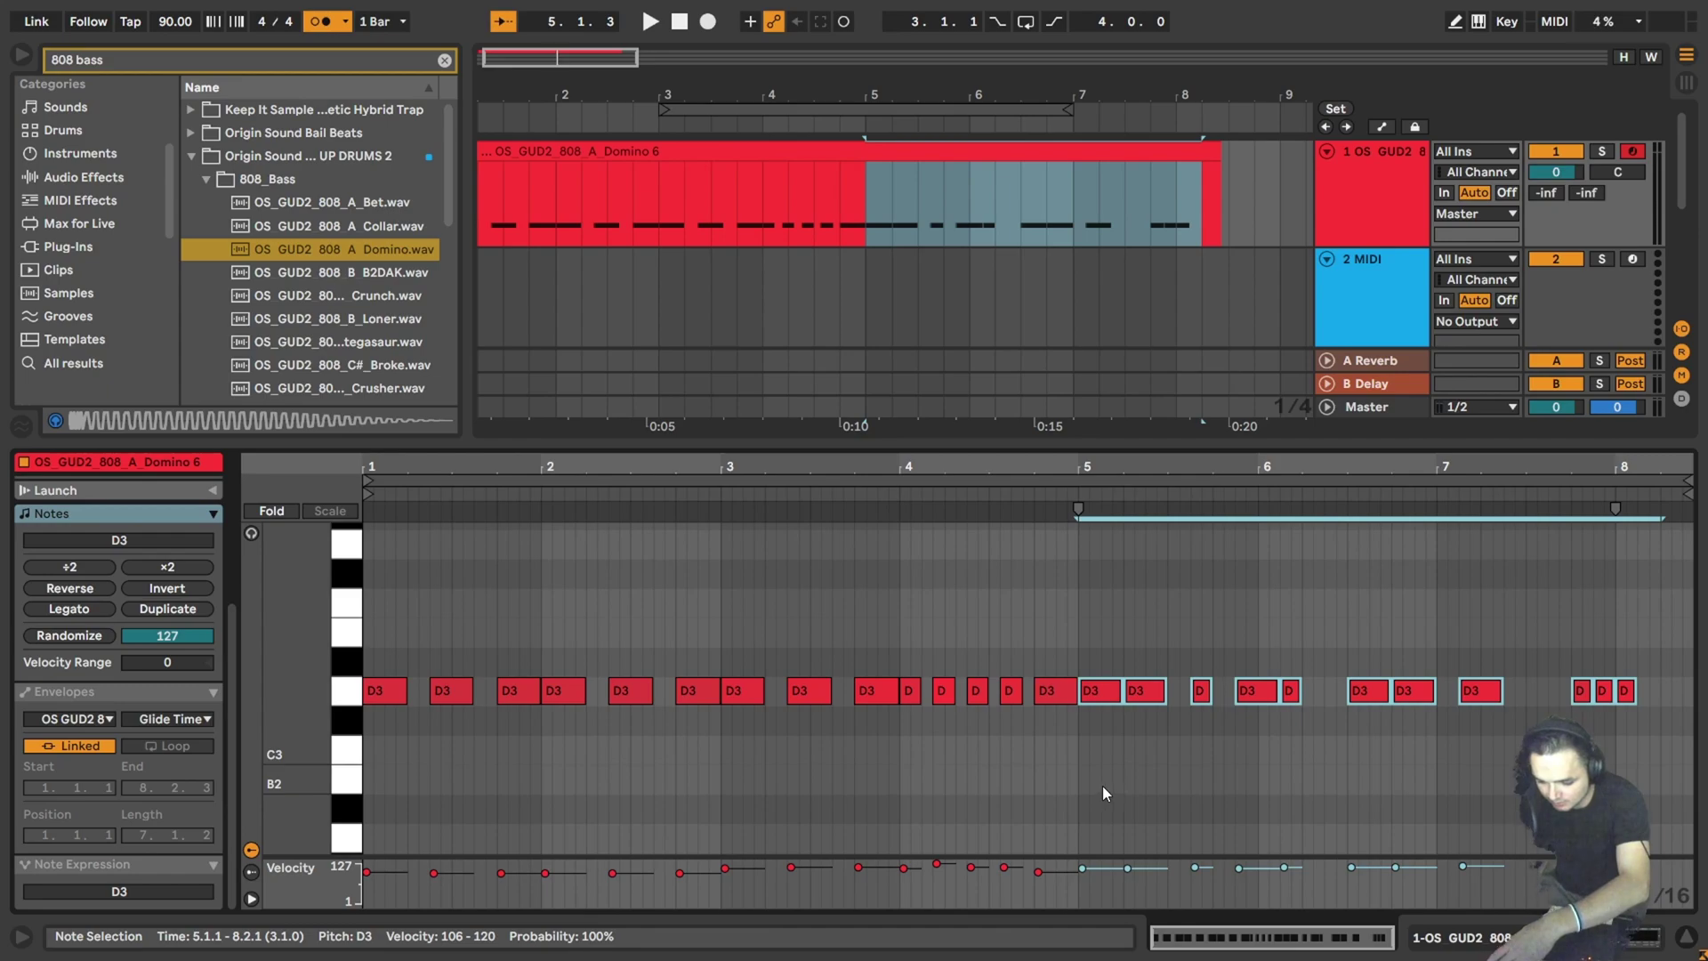
left_click(1044, 585)
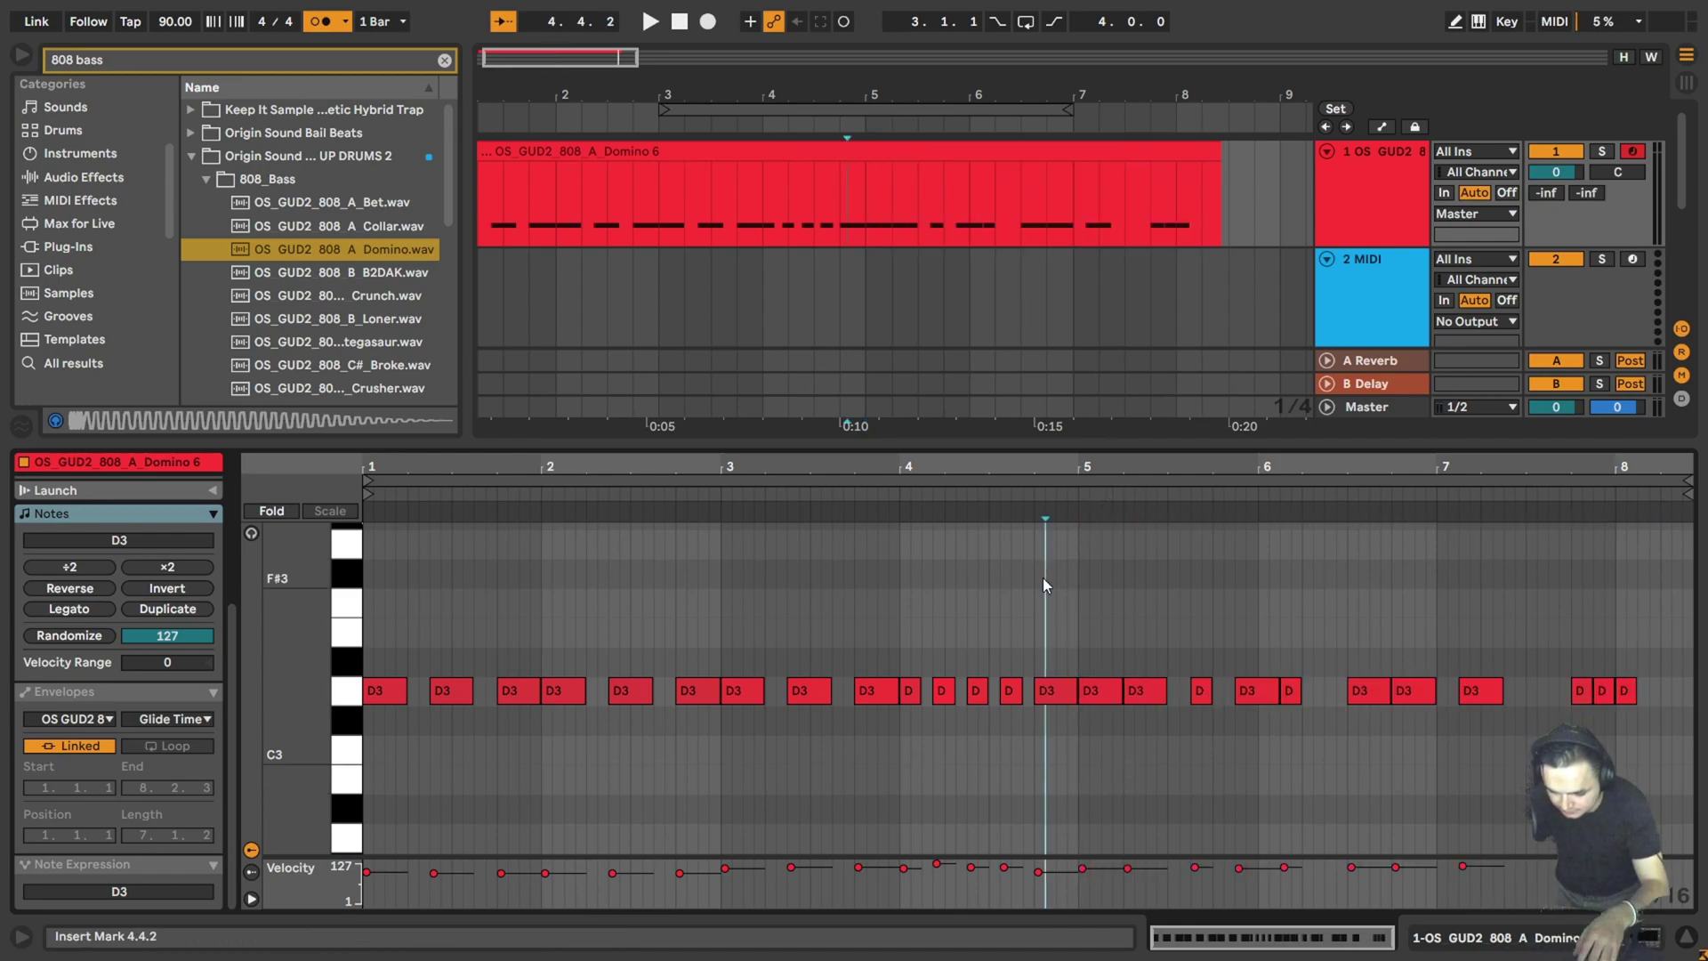
key("space")
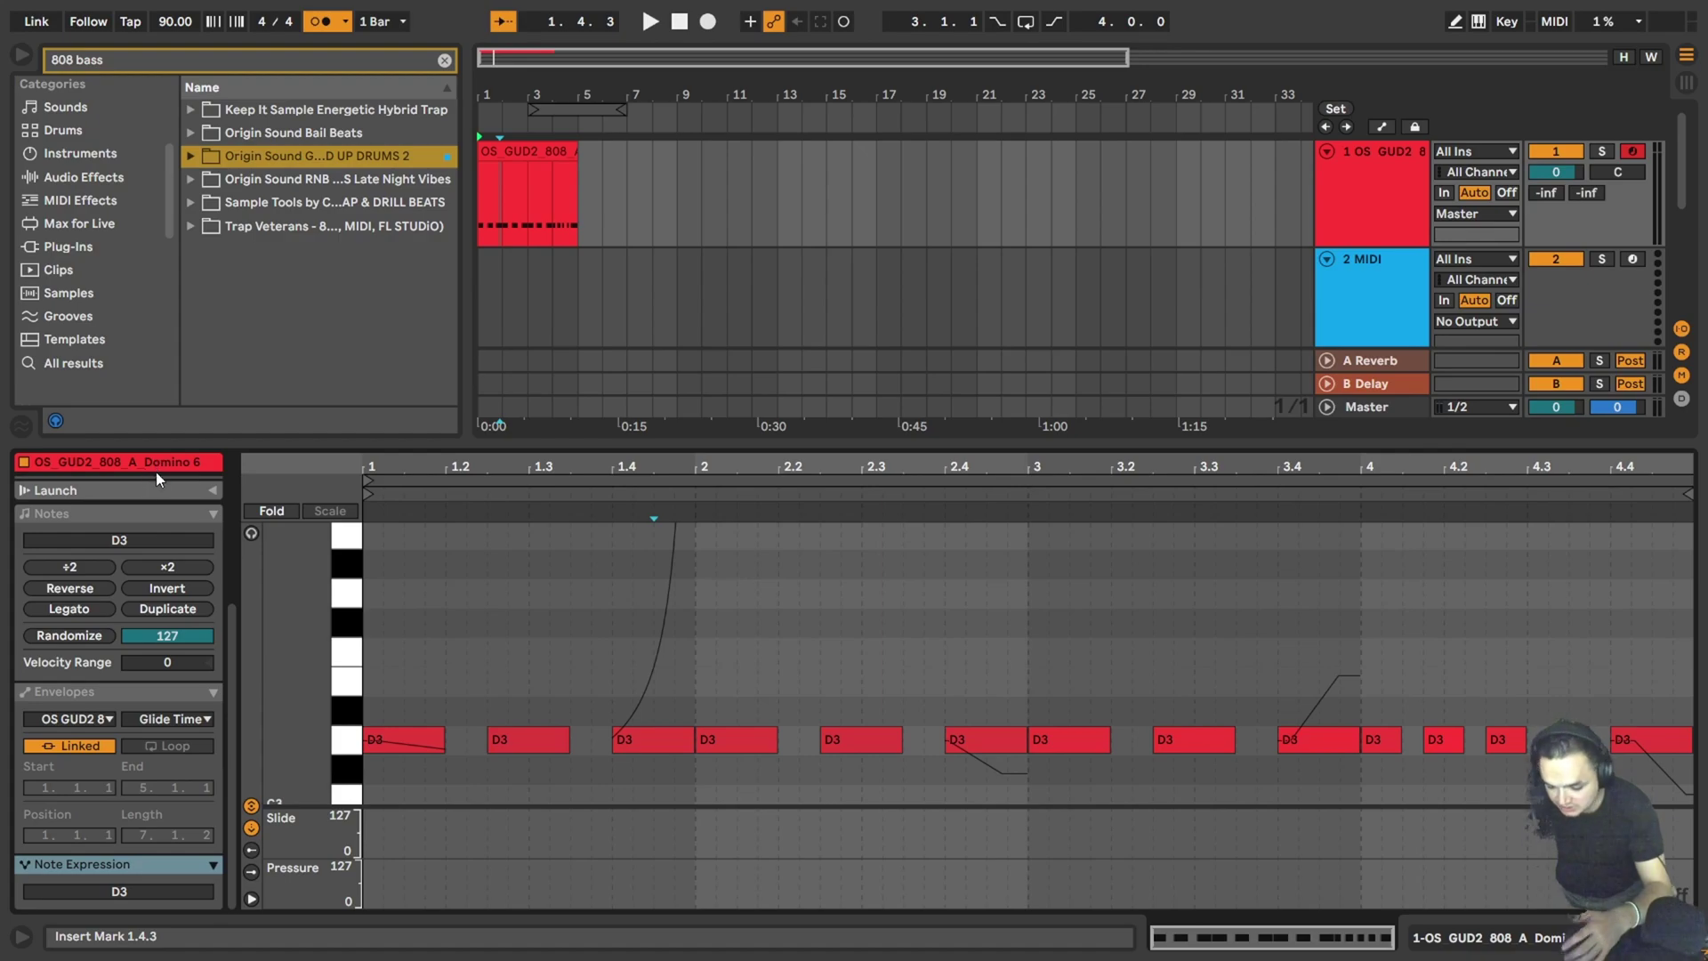
left_click(128, 513)
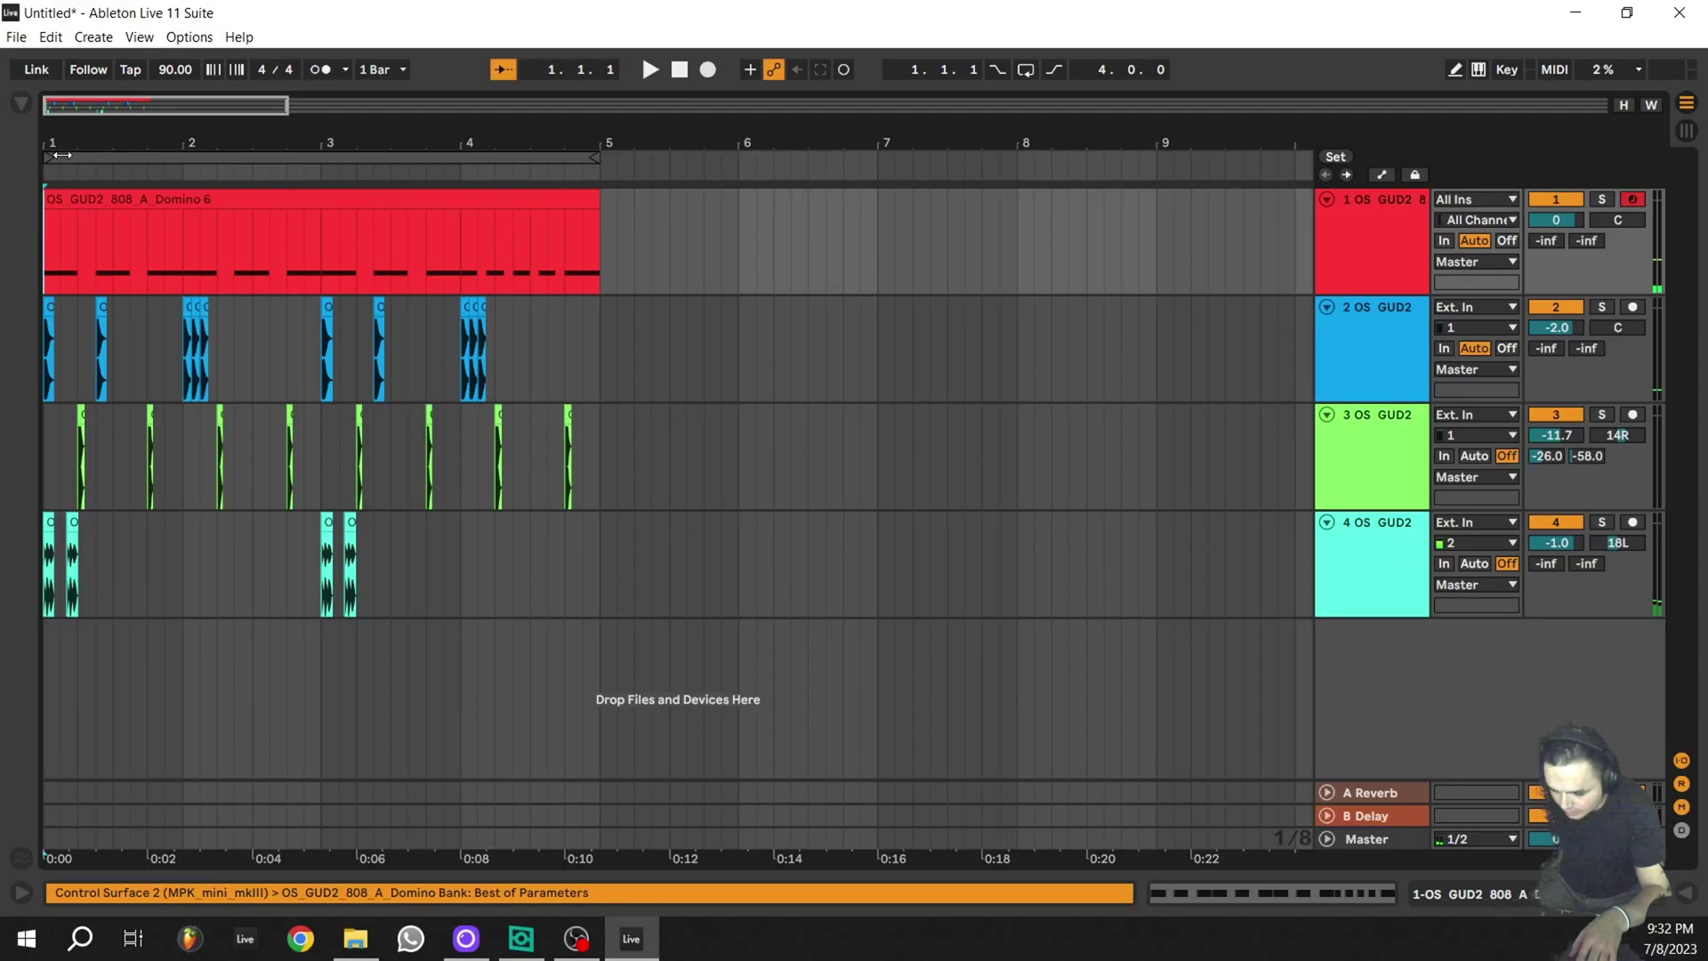
Play the 808 and three drum tracks from the start, stop, and reopen the browser.
left_click(53, 161)
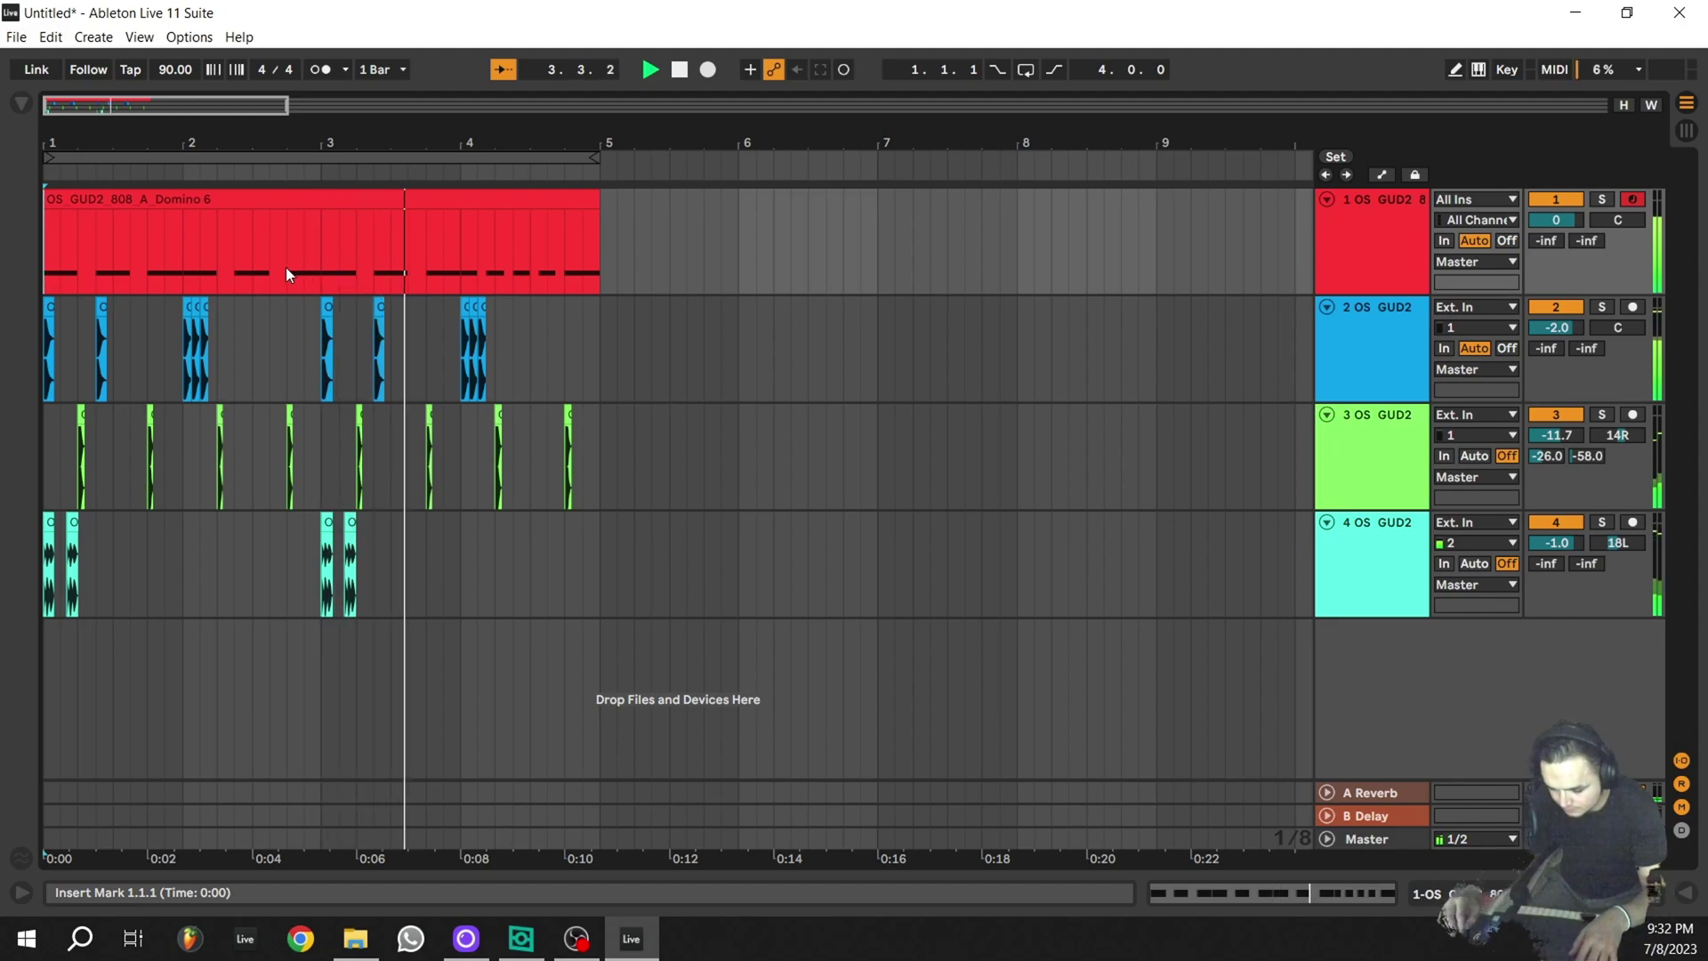
key("space")
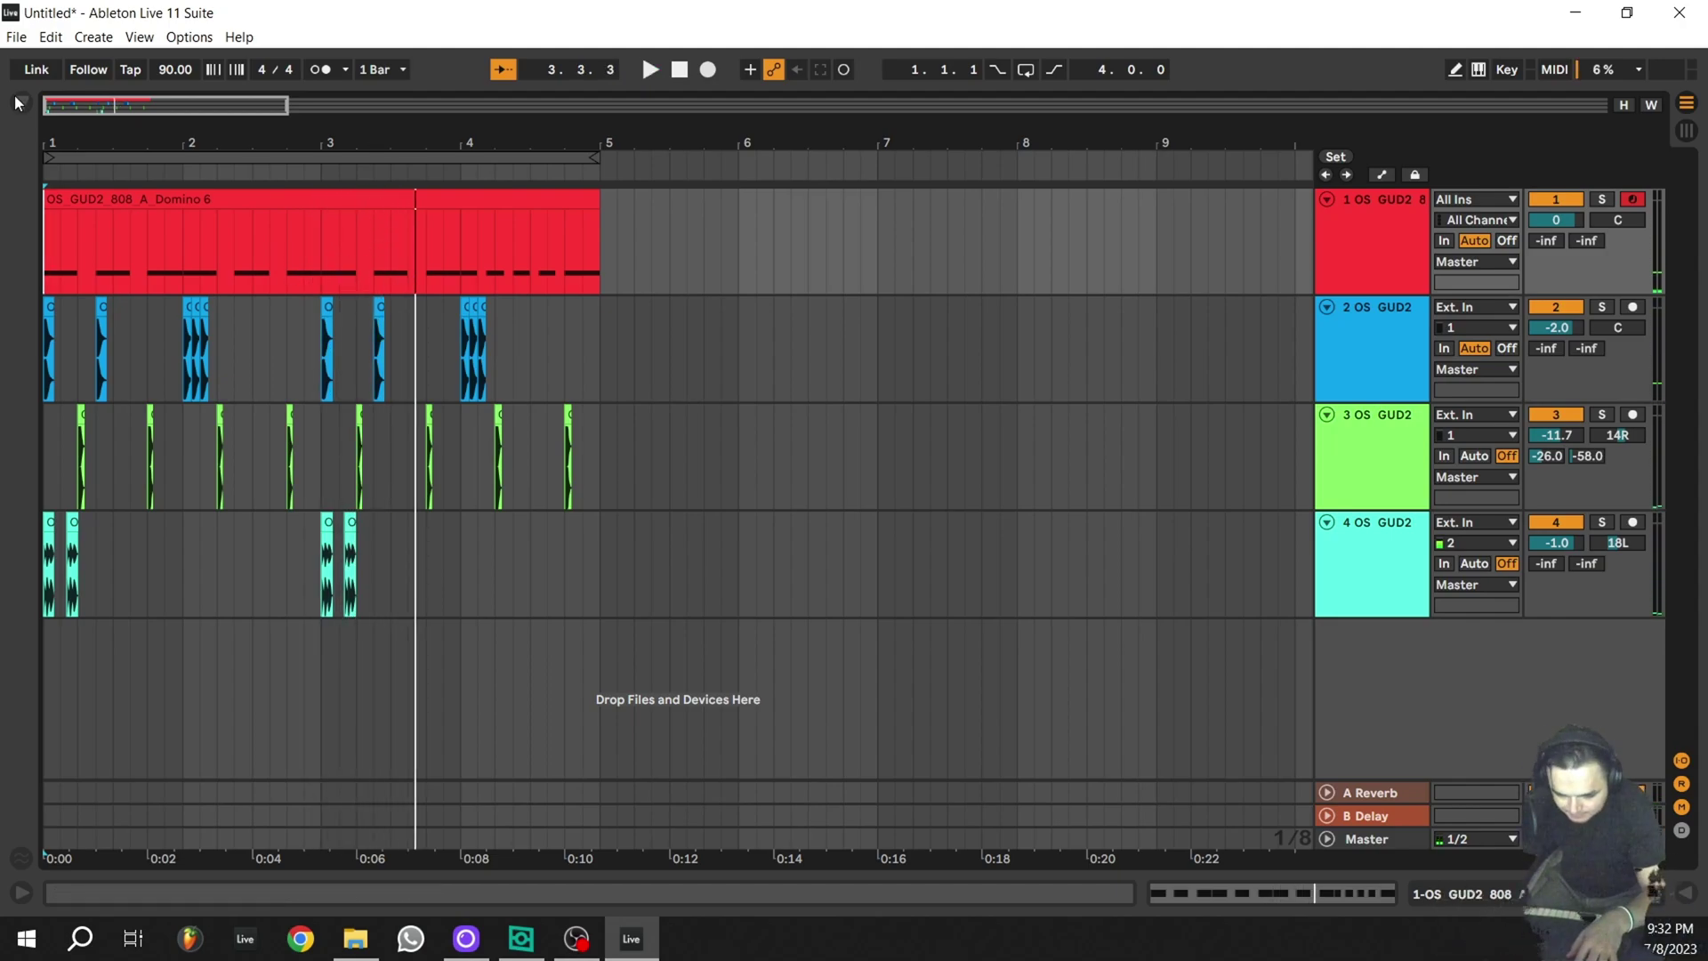
left_click(19, 104)
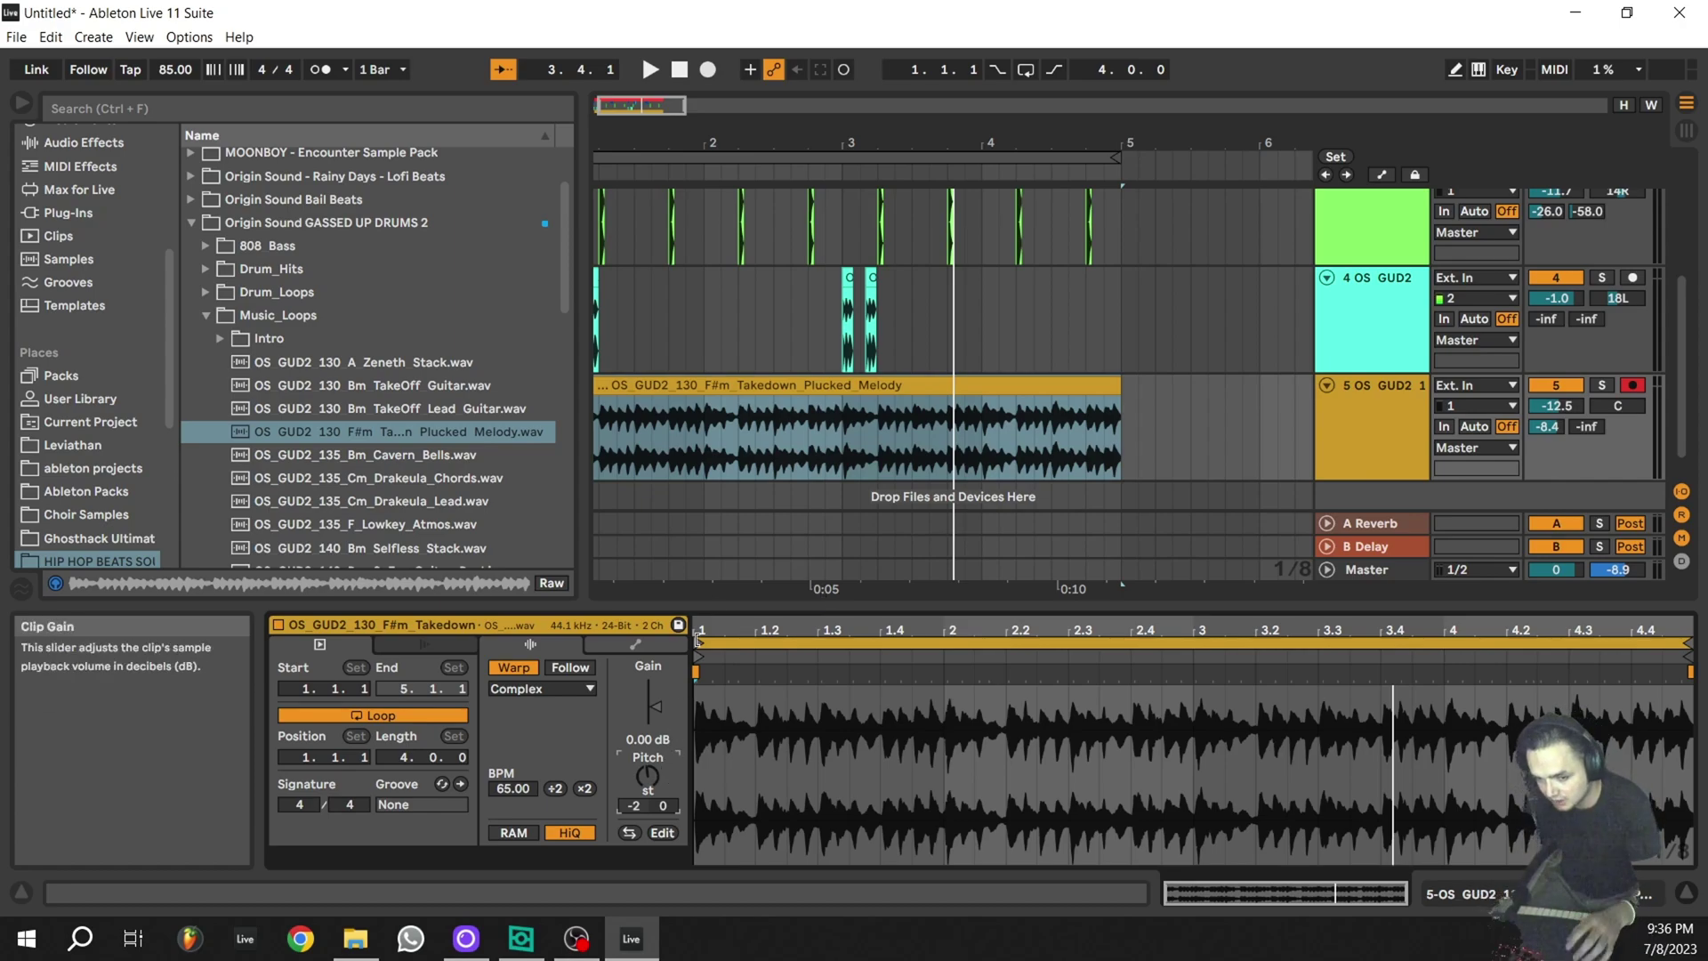
Play the loop tracks from the start, then check the loop clip's sample settings.
key("Home")
key("space")
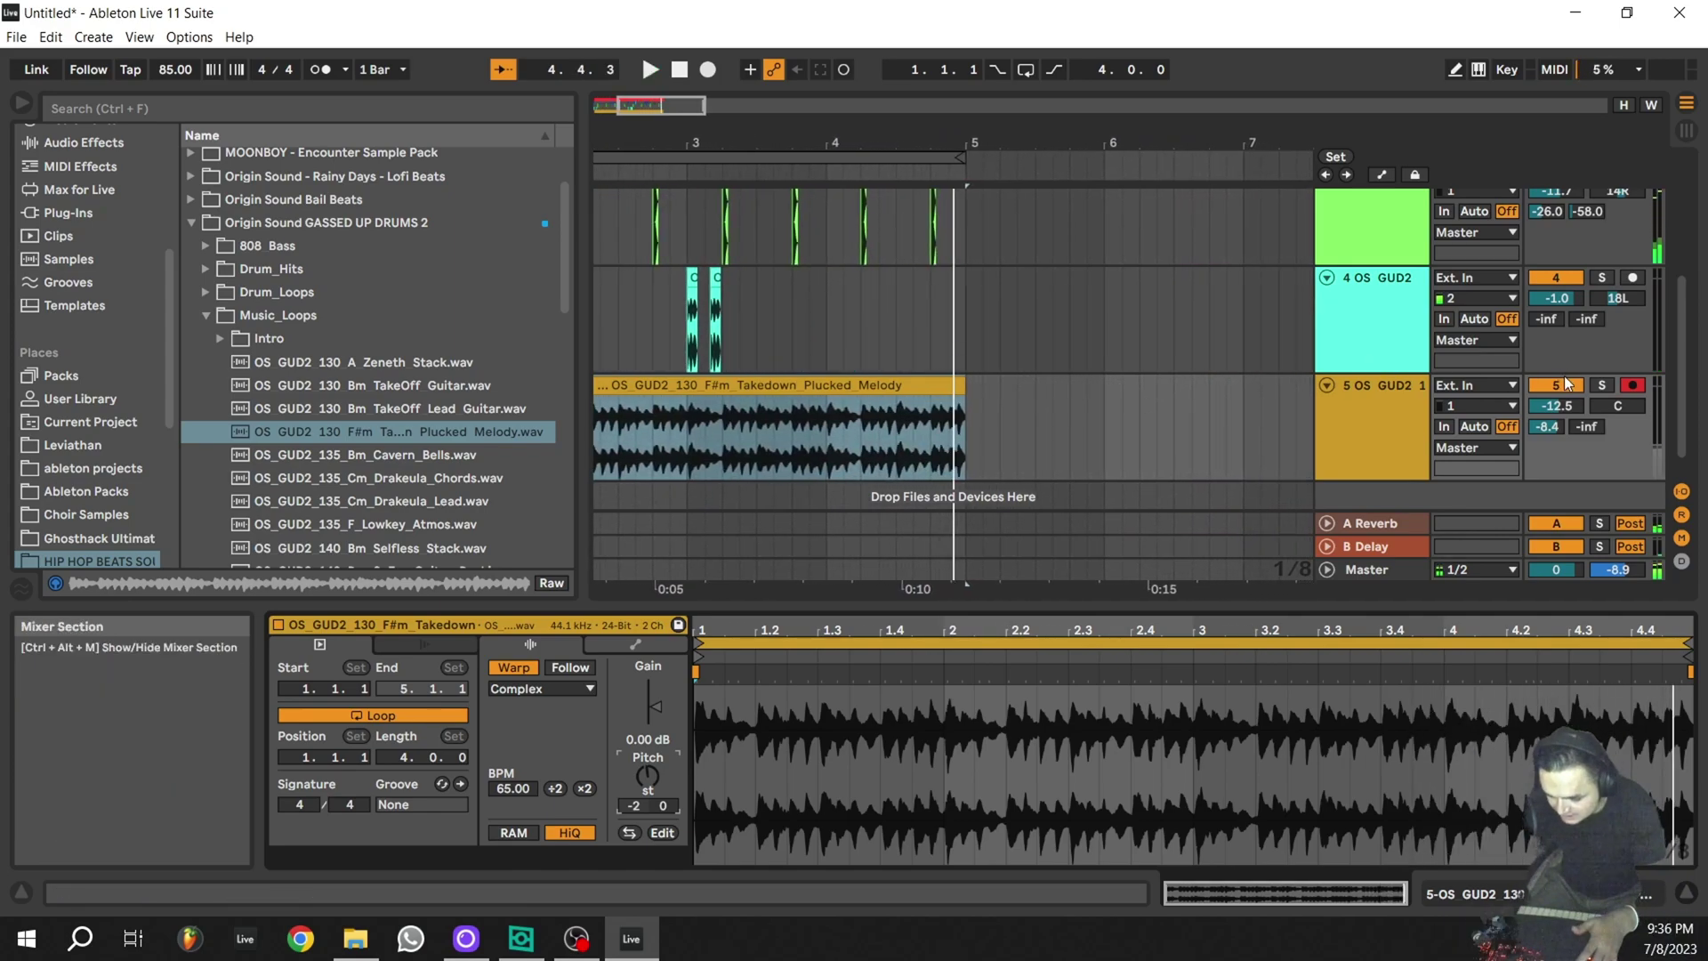
key("space")
scroll(418, 334, "down", 3)
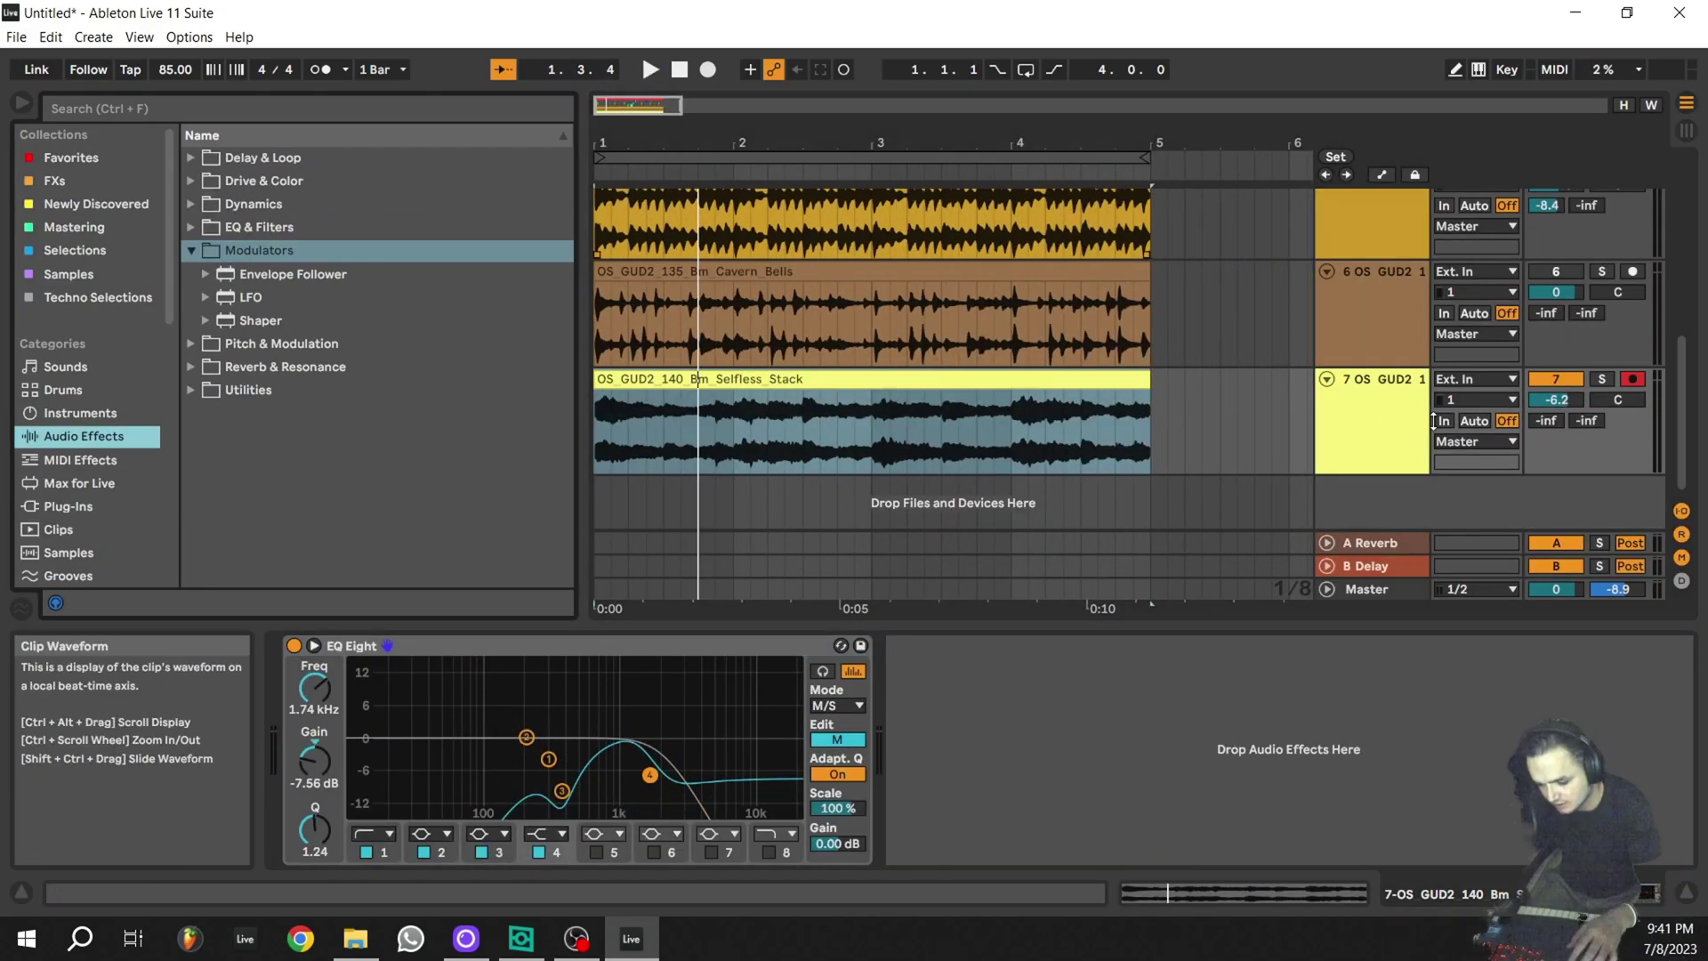
key("shift+Tab")
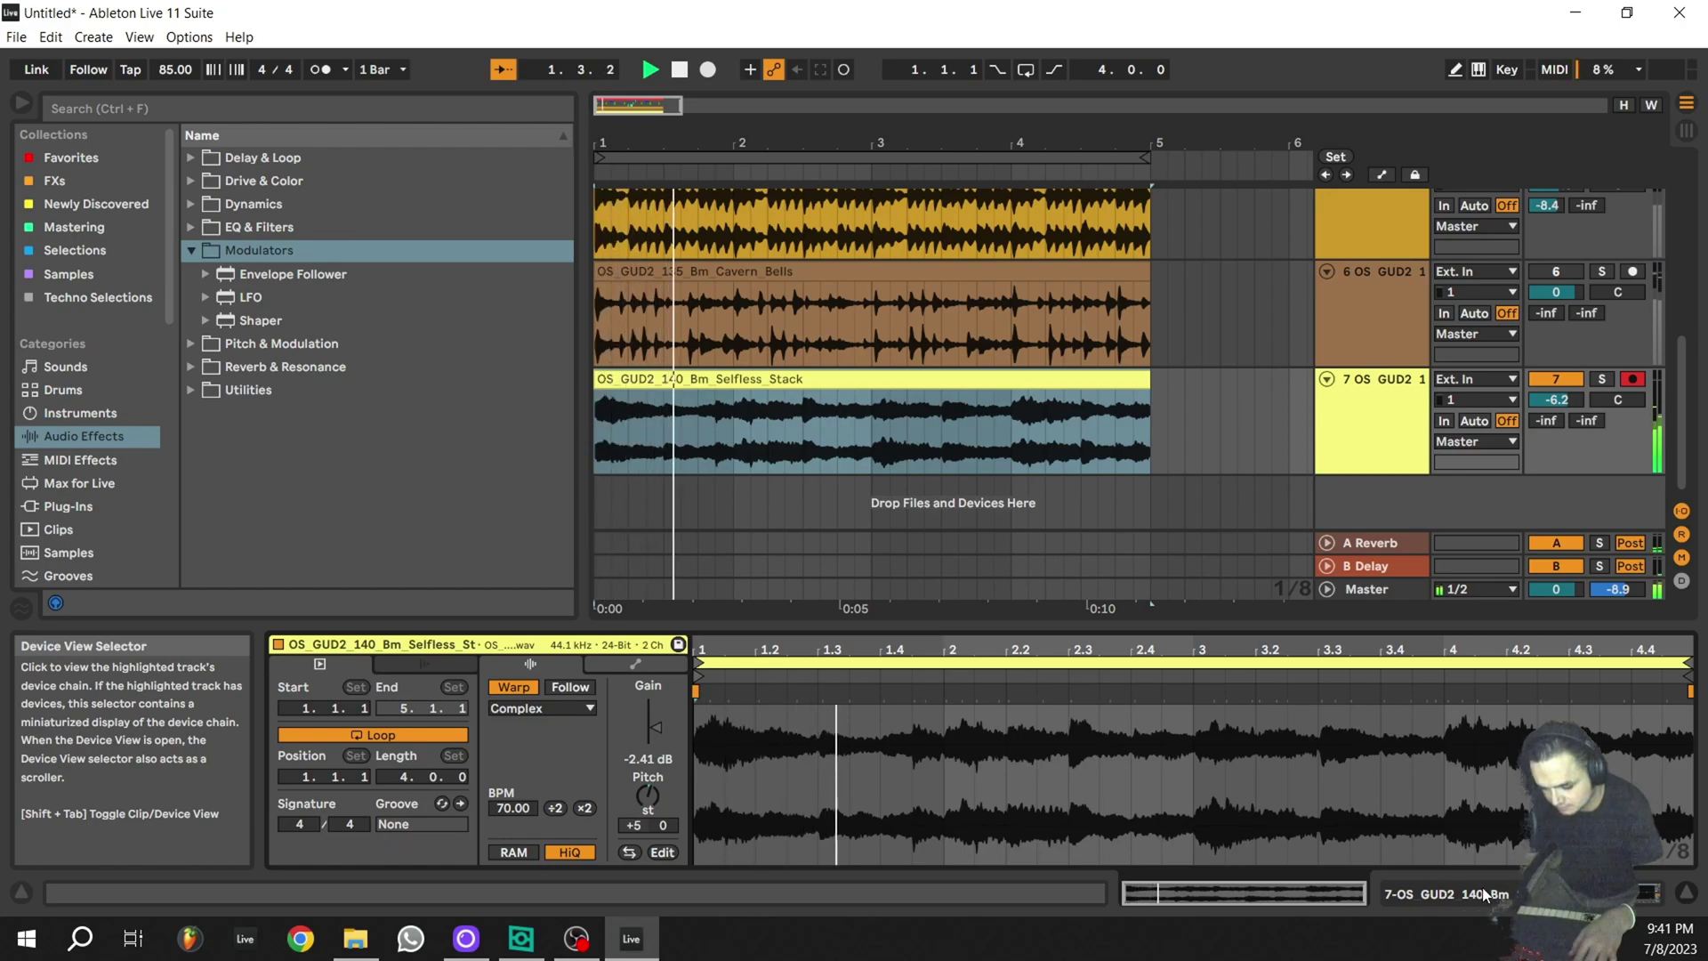
key("shift+Tab")
scroll(1235, 357, "up", 3)
scroll(1235, 358, "up", 3)
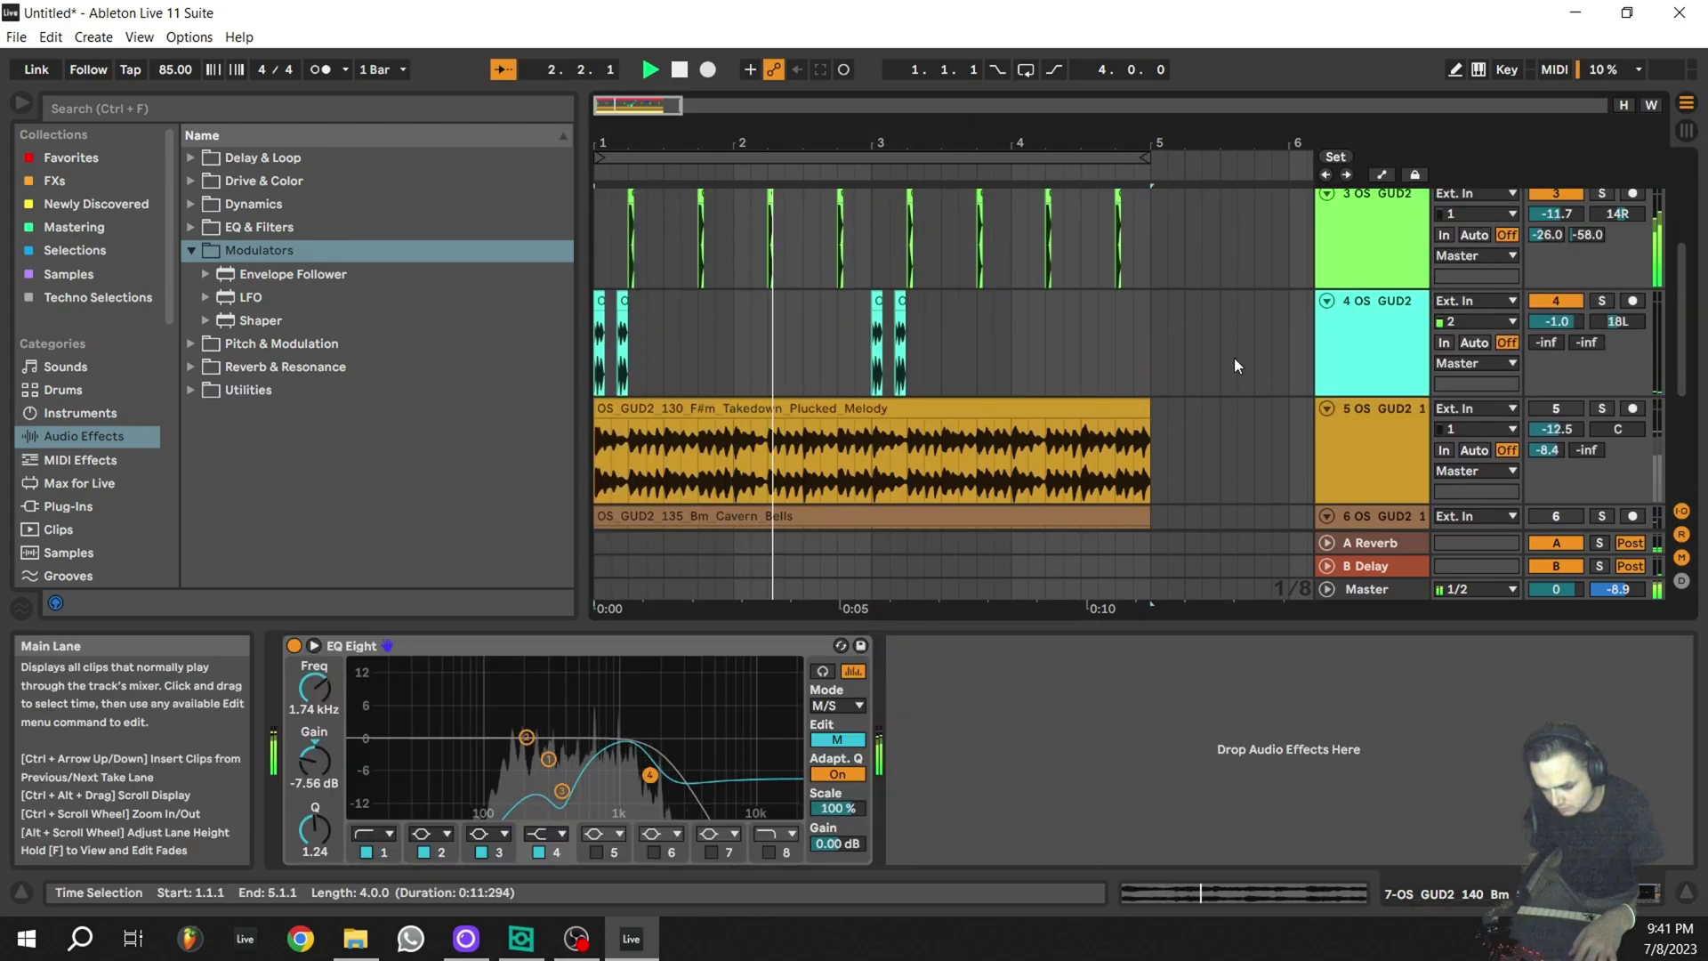
scroll(1234, 359, "down", 2)
scroll(1235, 357, "down", 2)
scroll(1234, 359, "down", 3)
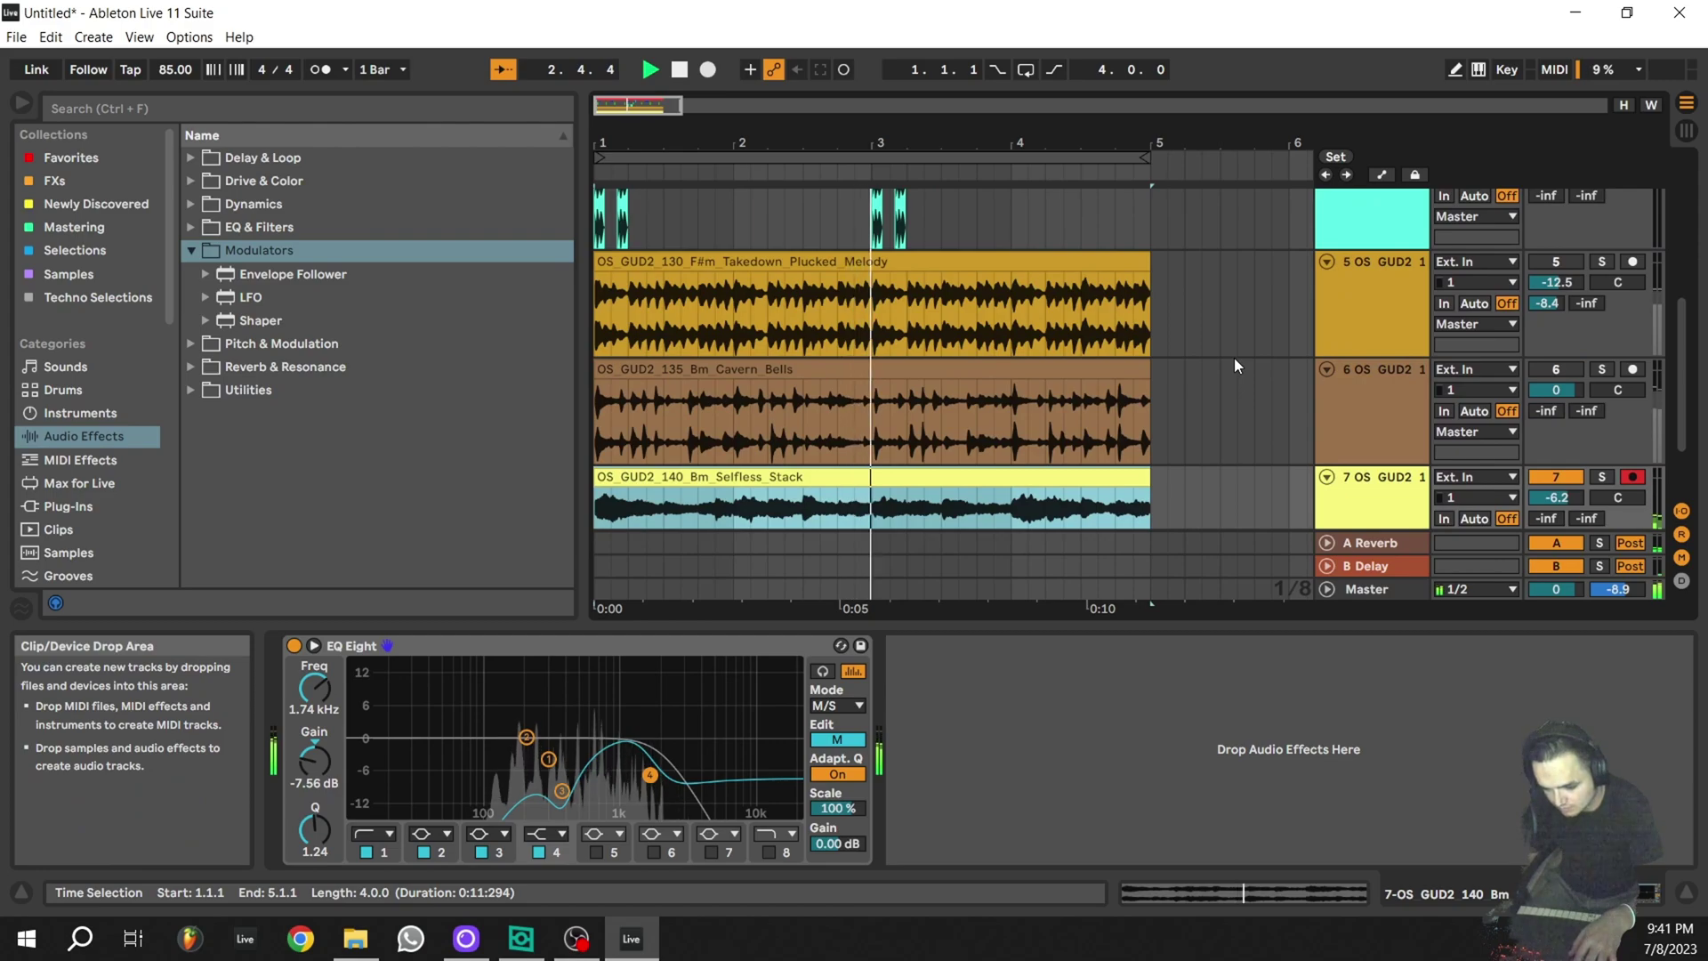
scroll(1235, 359, "down", 3)
scroll(1235, 357, "down", 2)
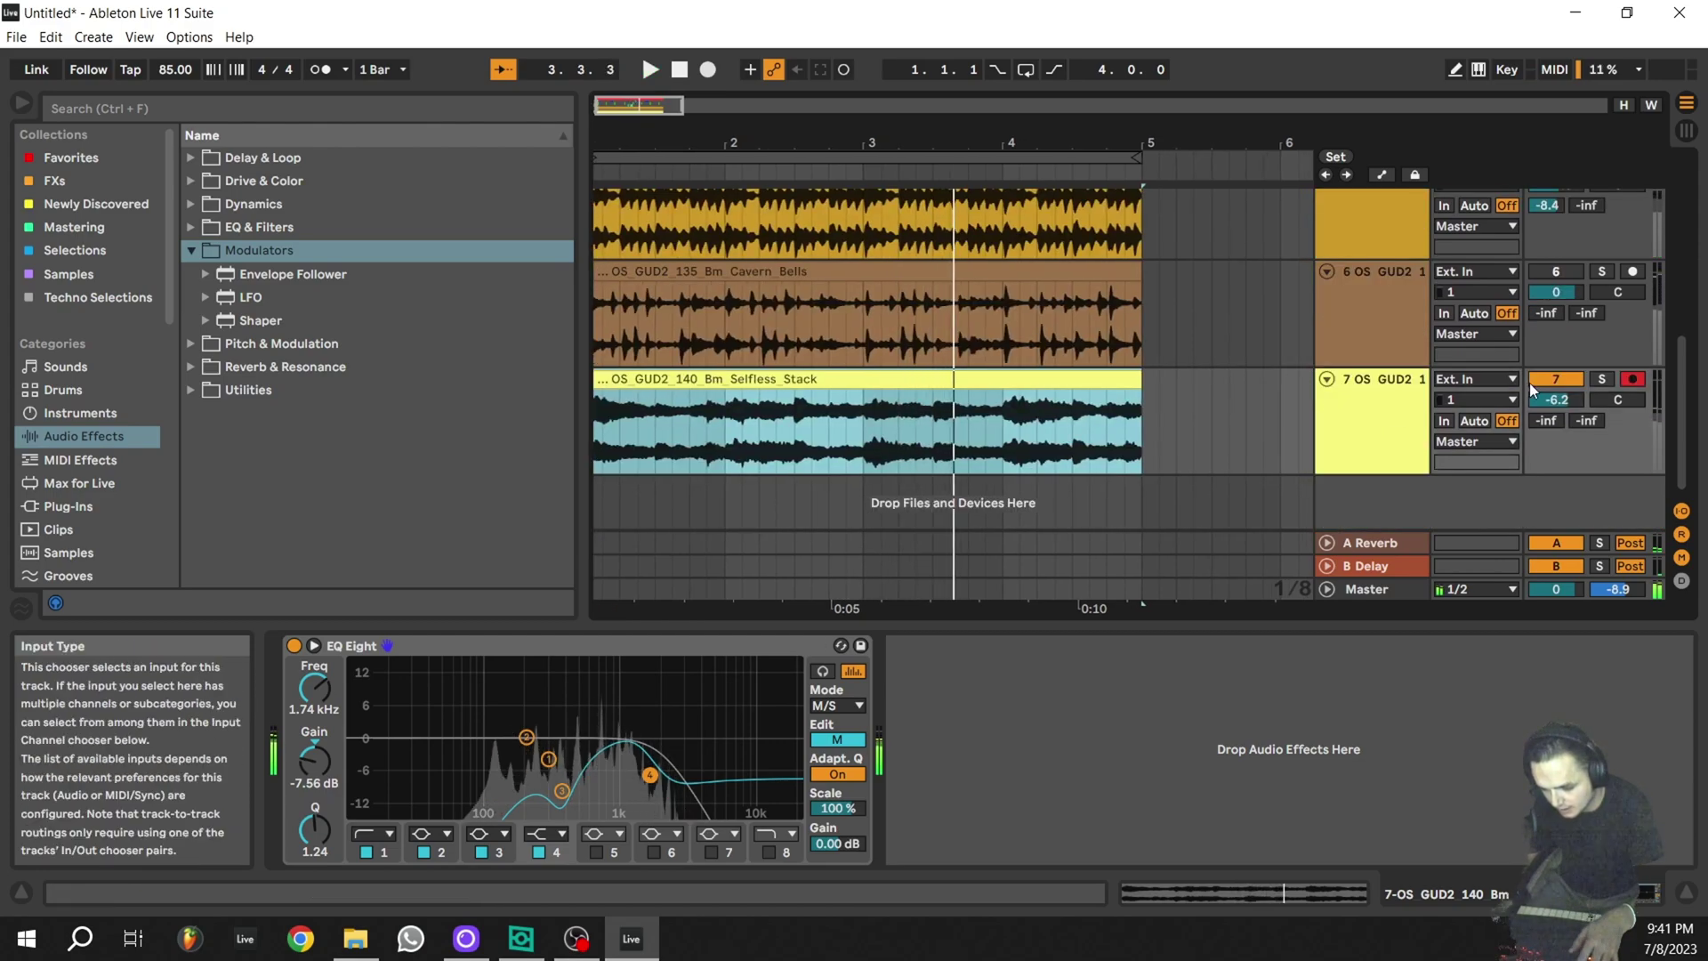
Select the Selfless Stack clip, return to bar 1, and insert a new MIDI track.
left_click(867, 427)
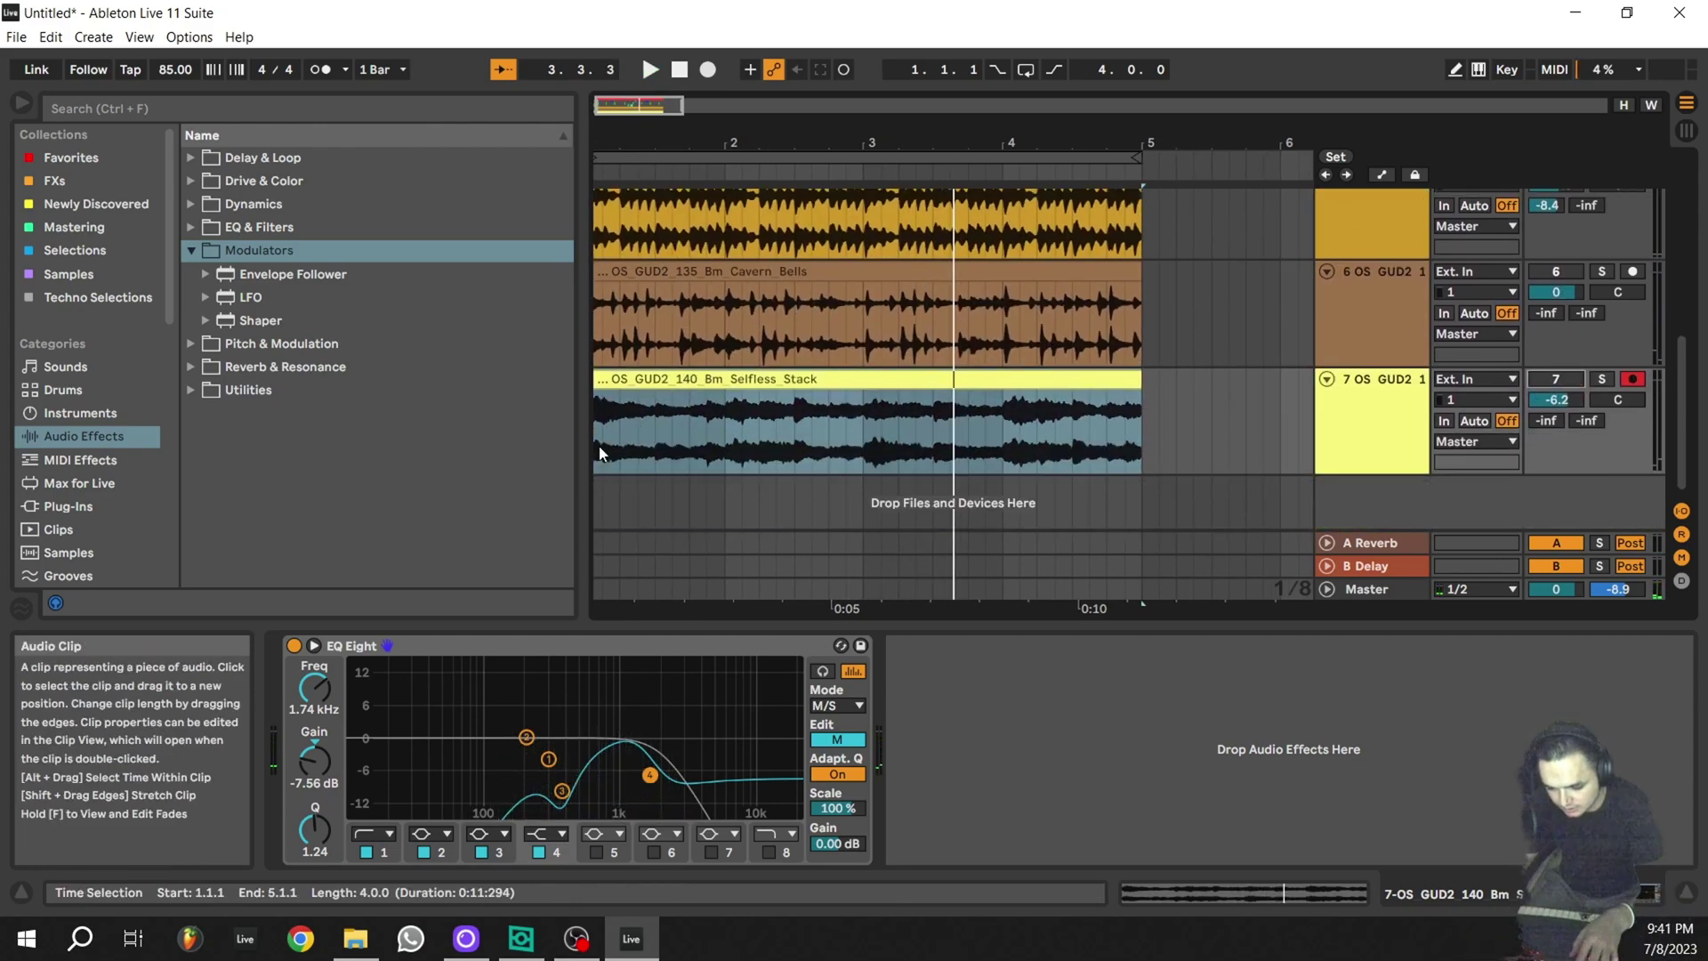
left_click(599, 494)
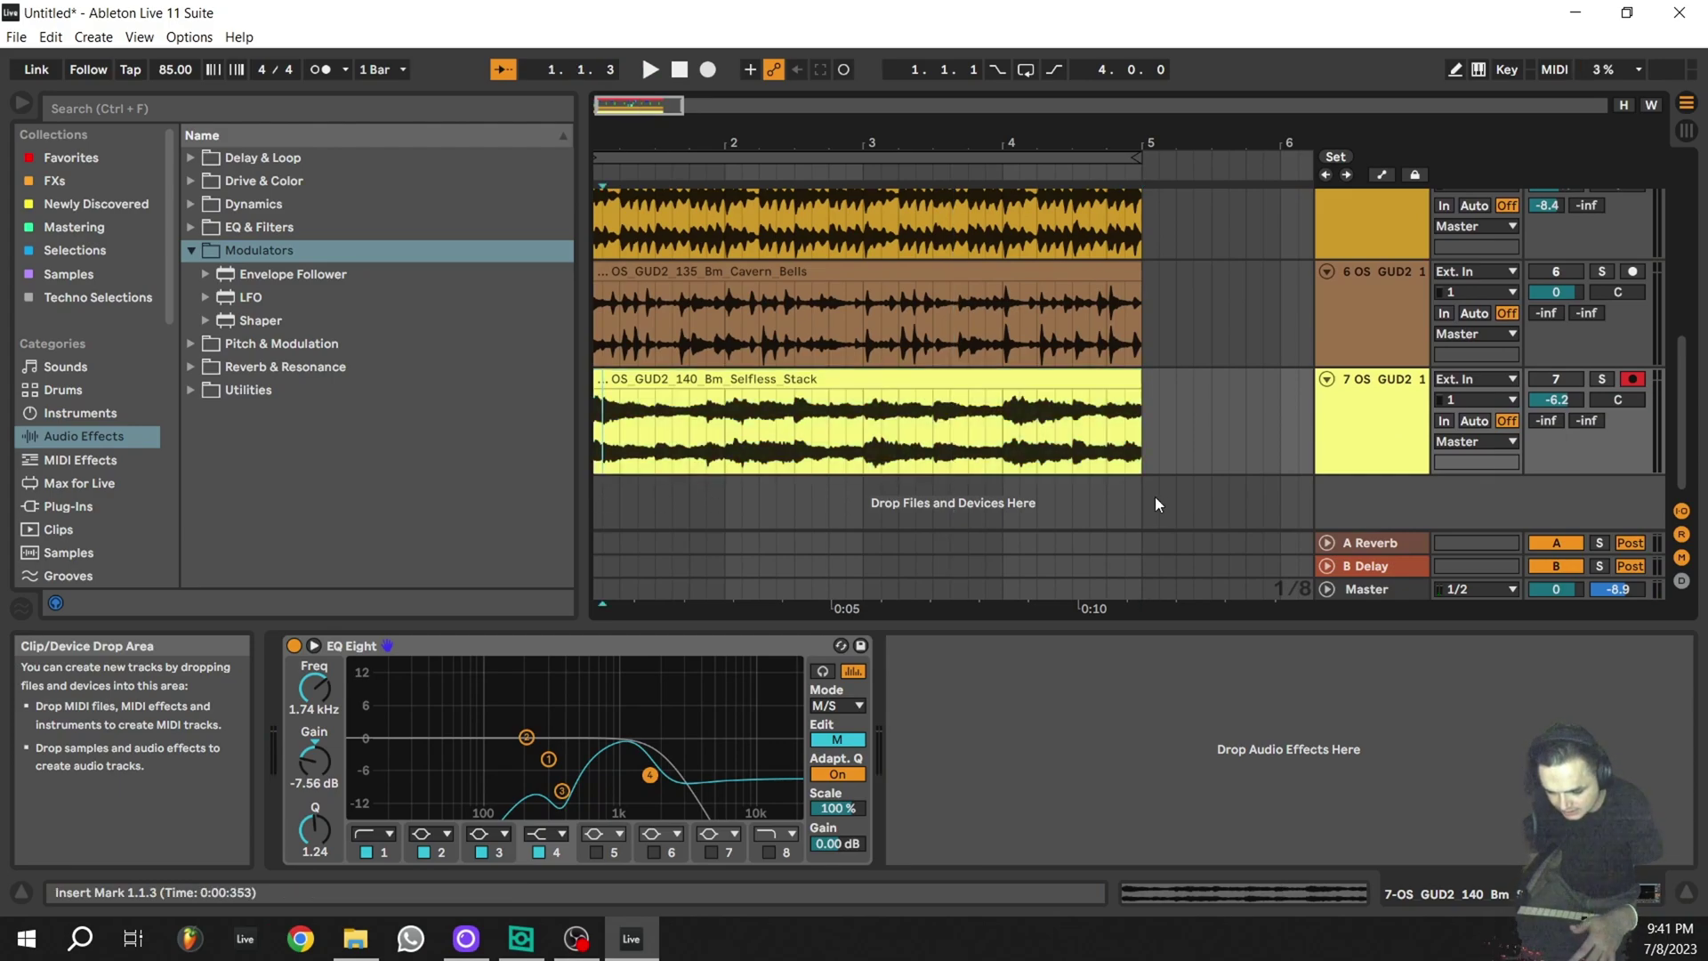
key("ctrl+shift+t")
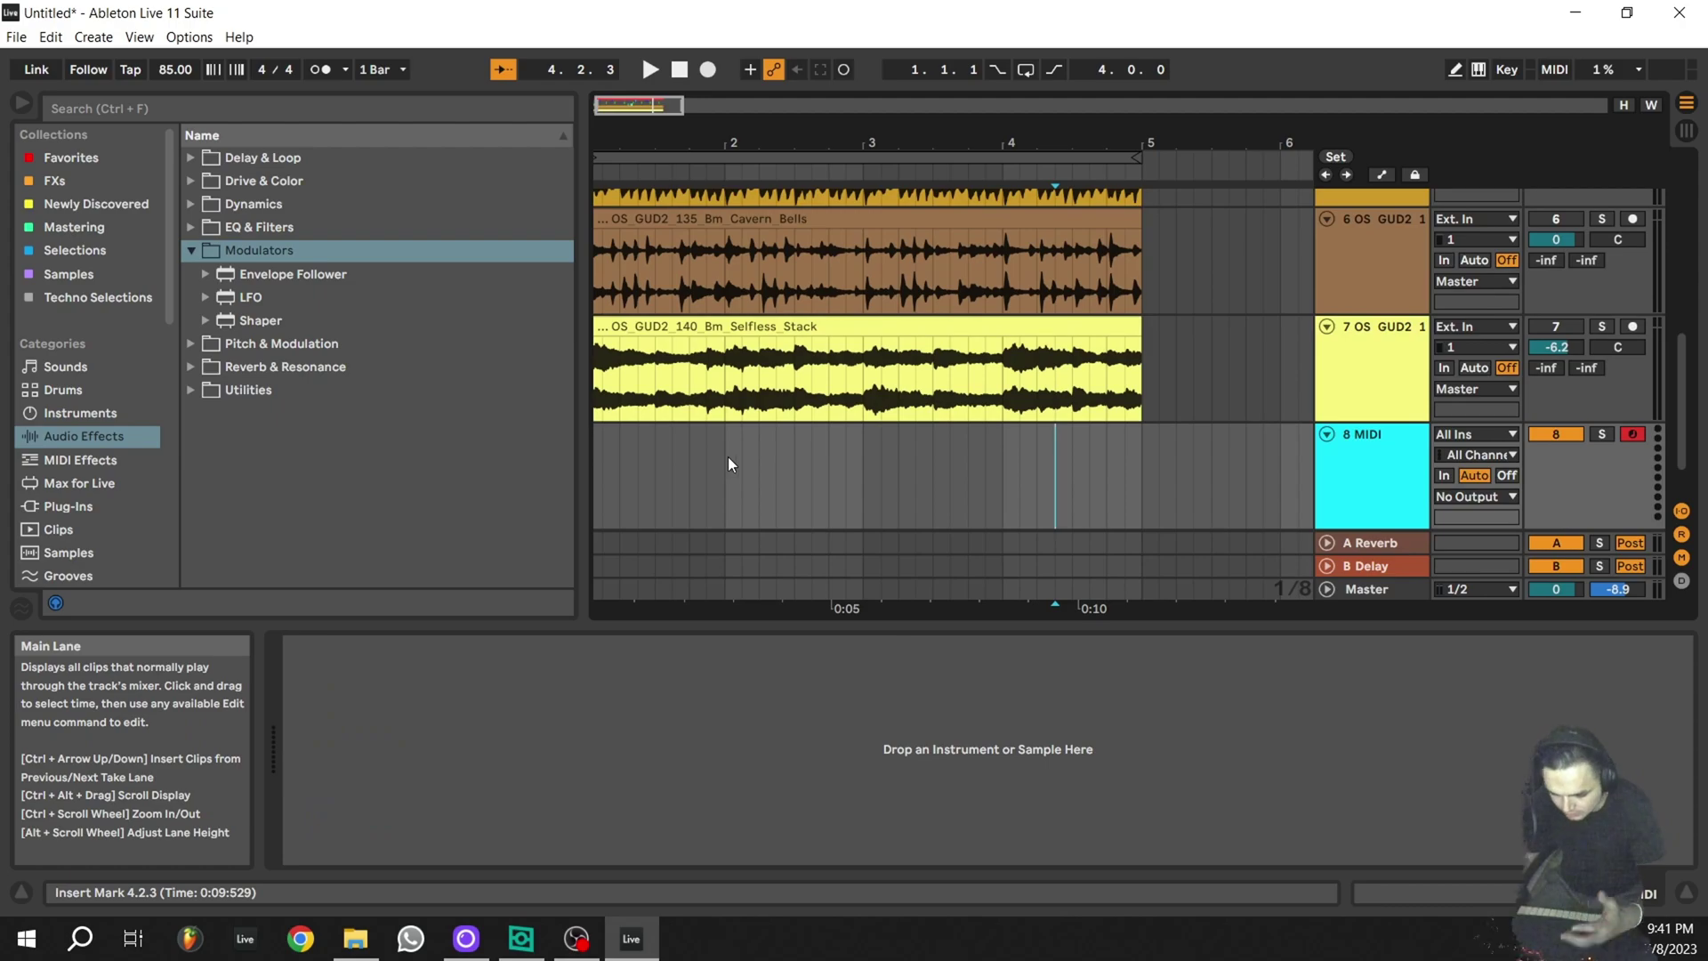
Select the first bar on the new MIDI track, search the library for 'grand', and open the Grand Piano pack.
left_click_drag(727, 457, 602, 474)
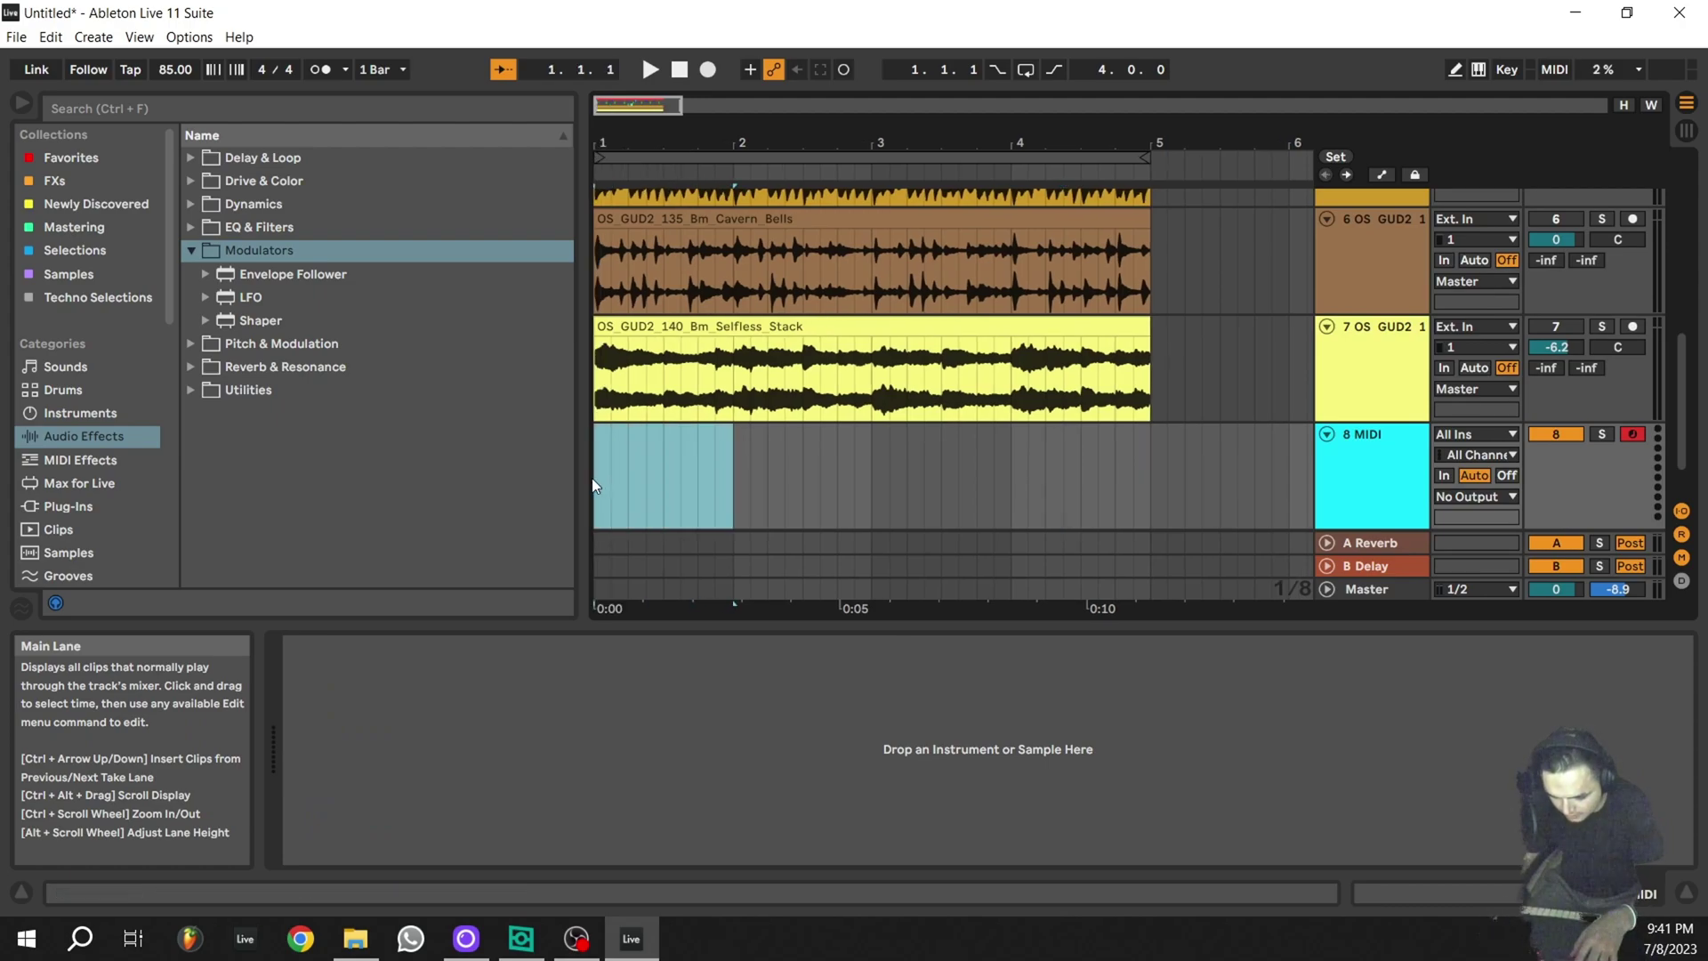
scroll(591, 477, "up", 2)
scroll(1268, 306, "down", 2)
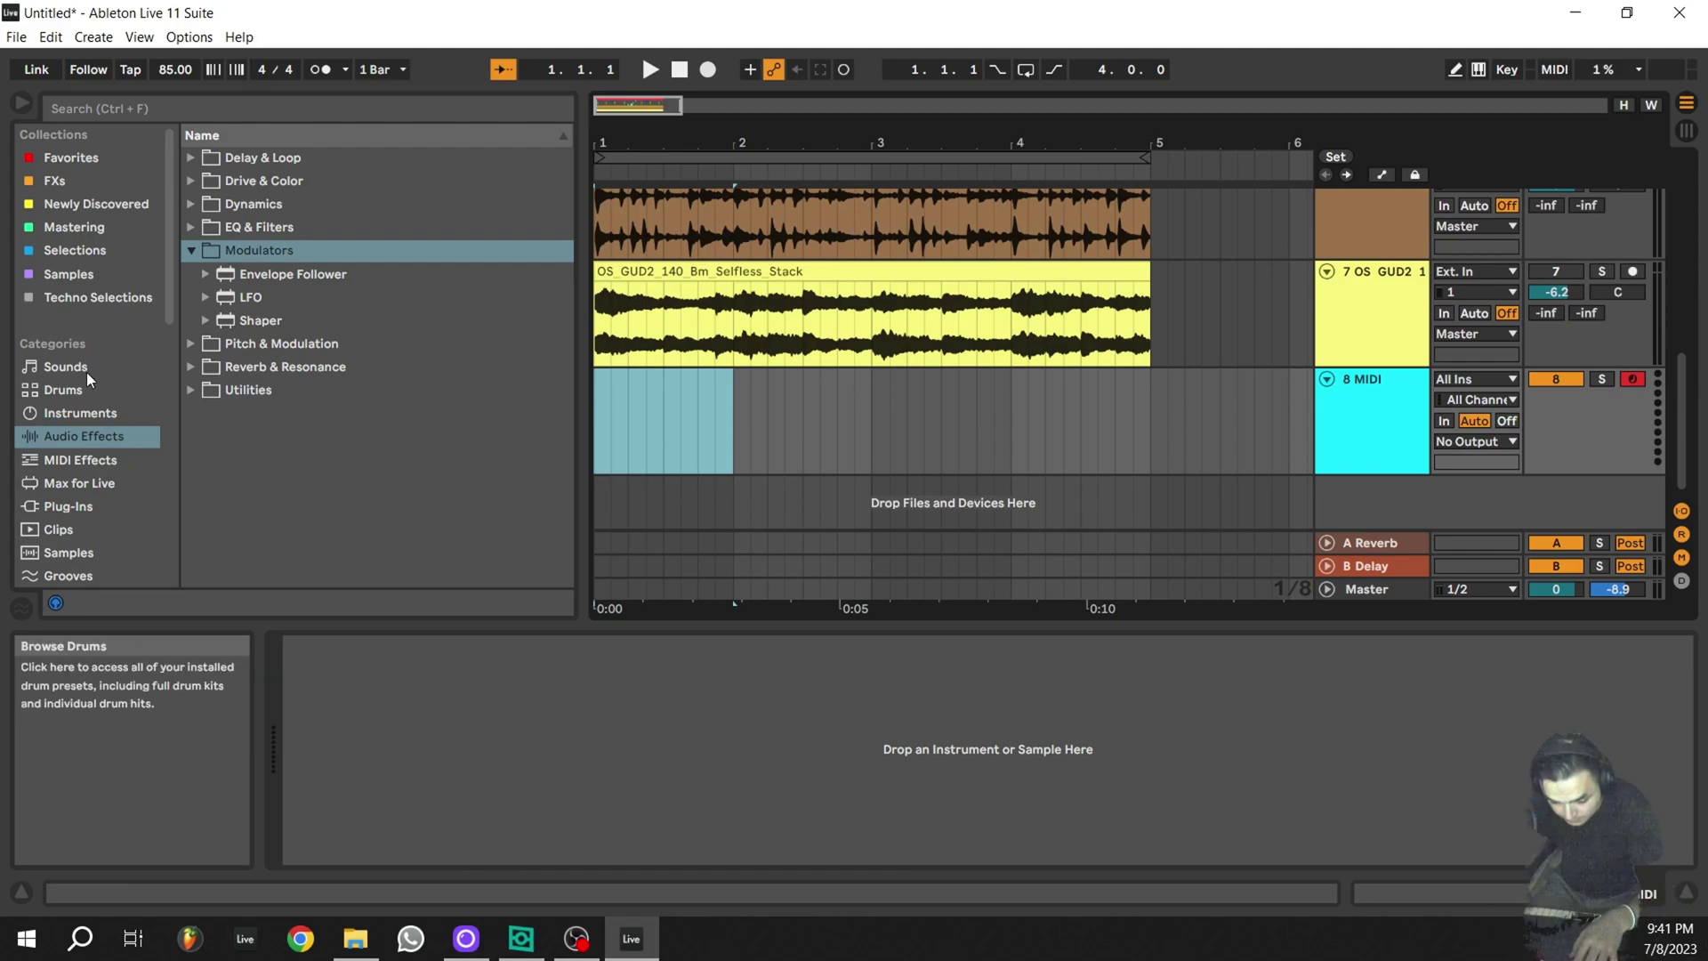
scroll(110, 410, "down", 2)
key("ctrl+f")
type("grand")
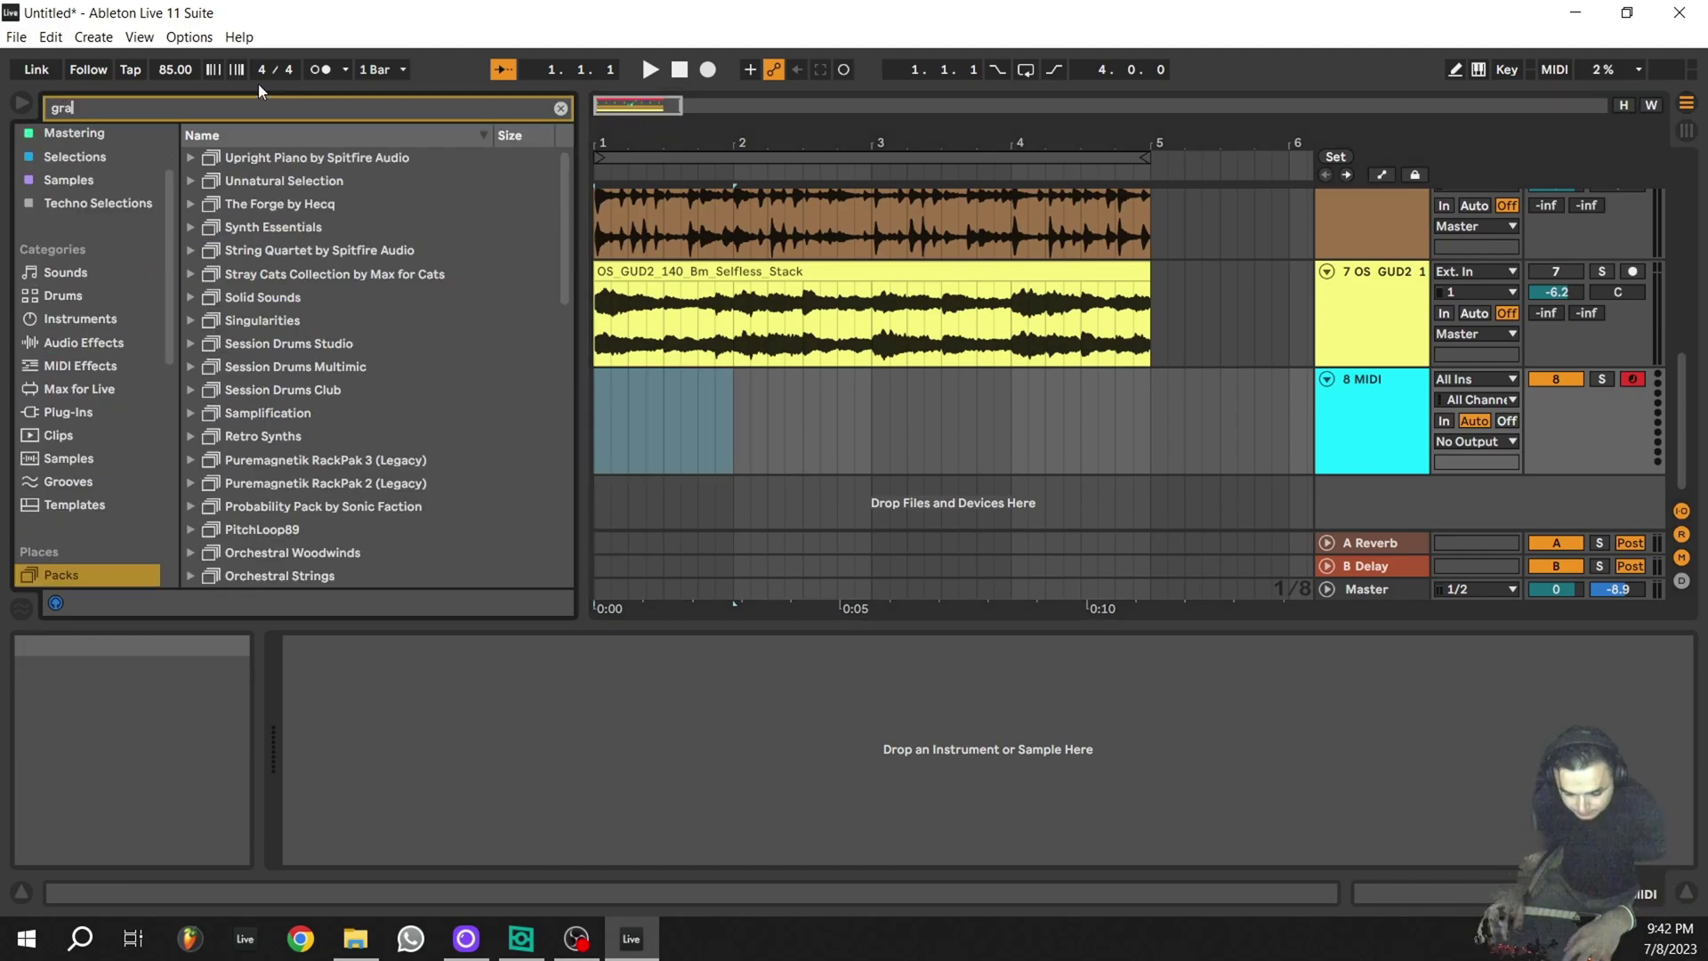
left_click(192, 273)
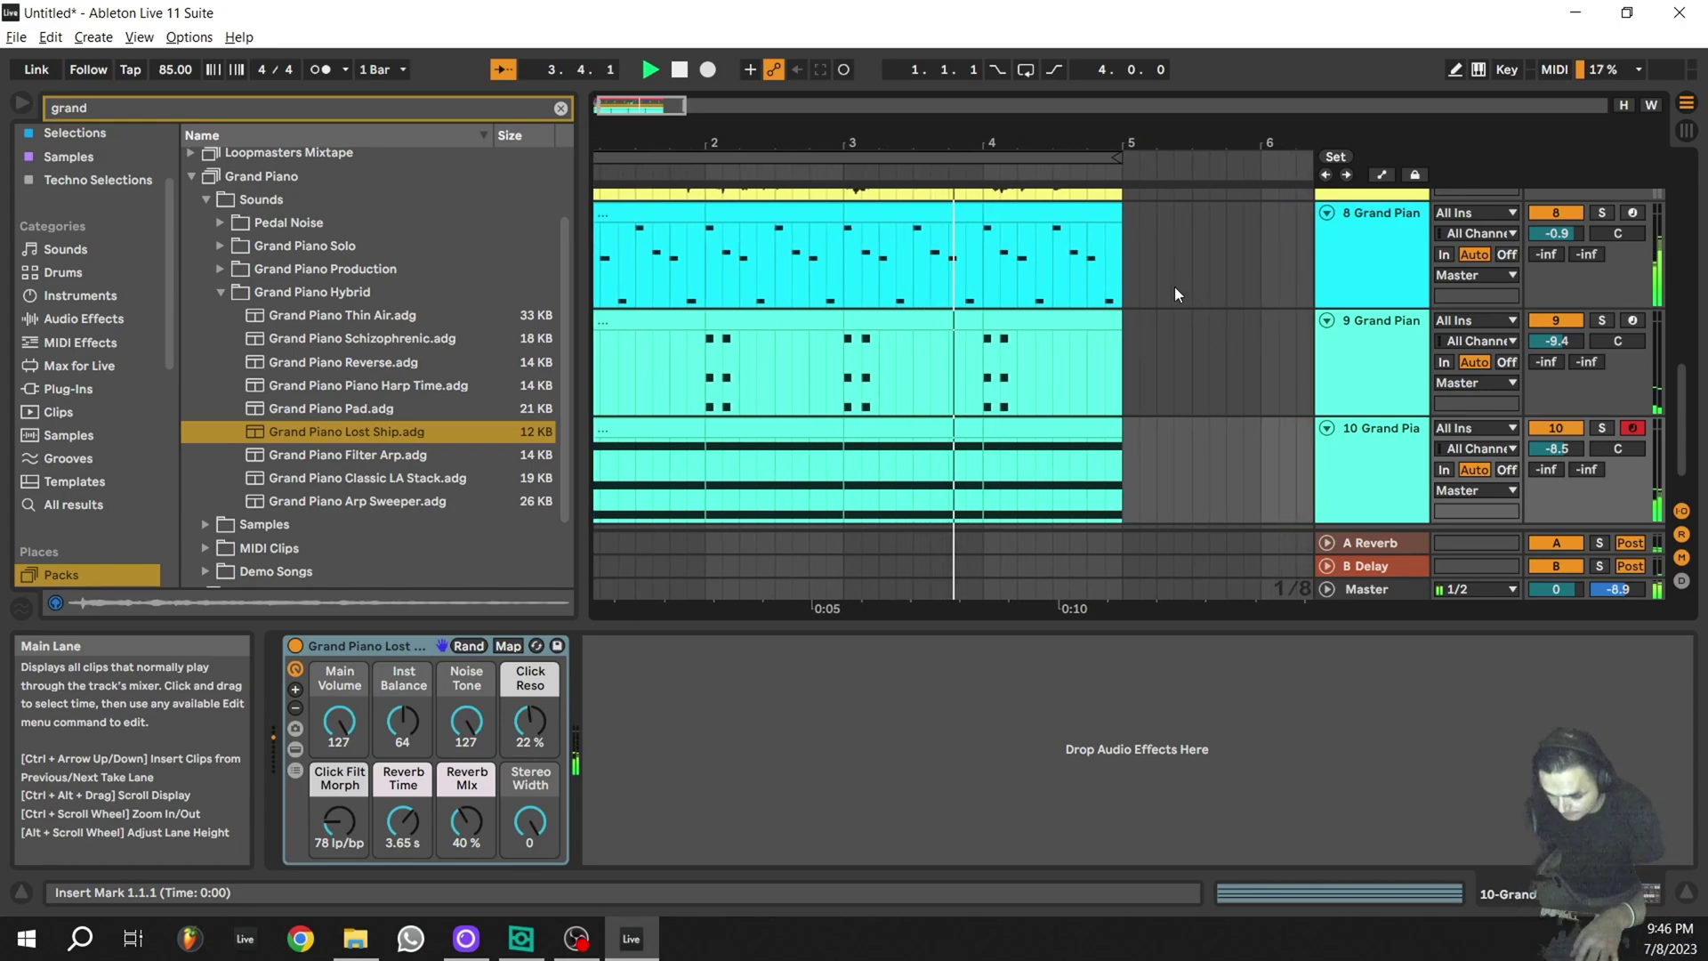
scroll(1175, 287, "up", 2)
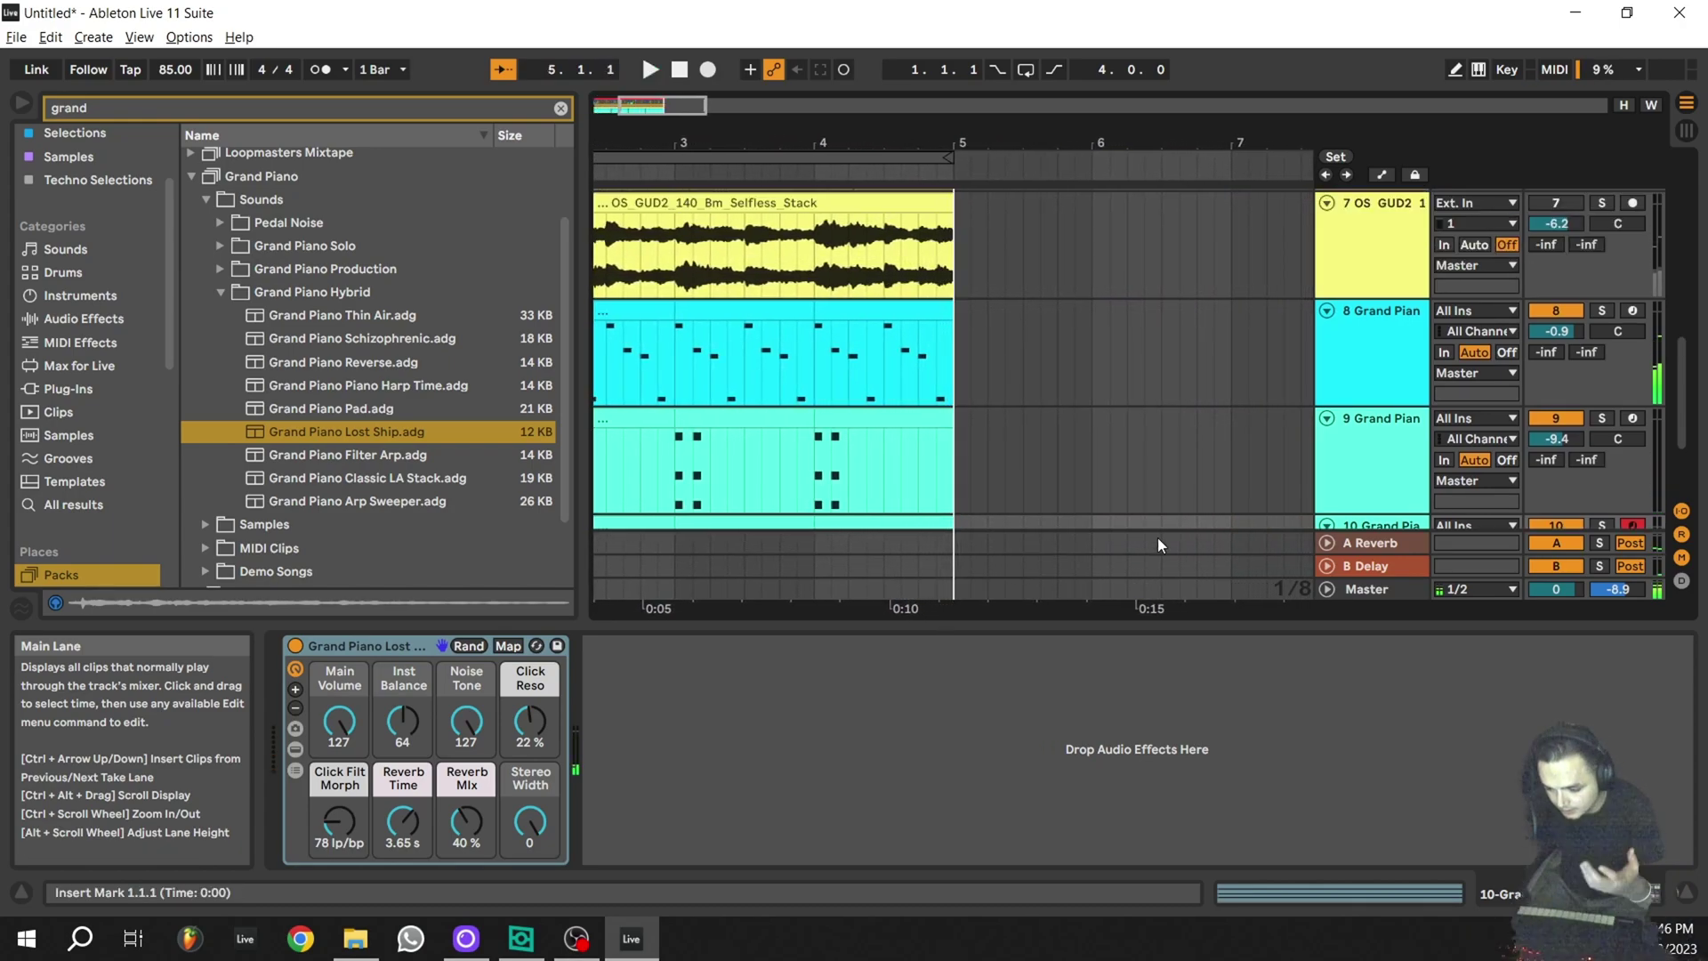
scroll(1150, 325, "up", 4)
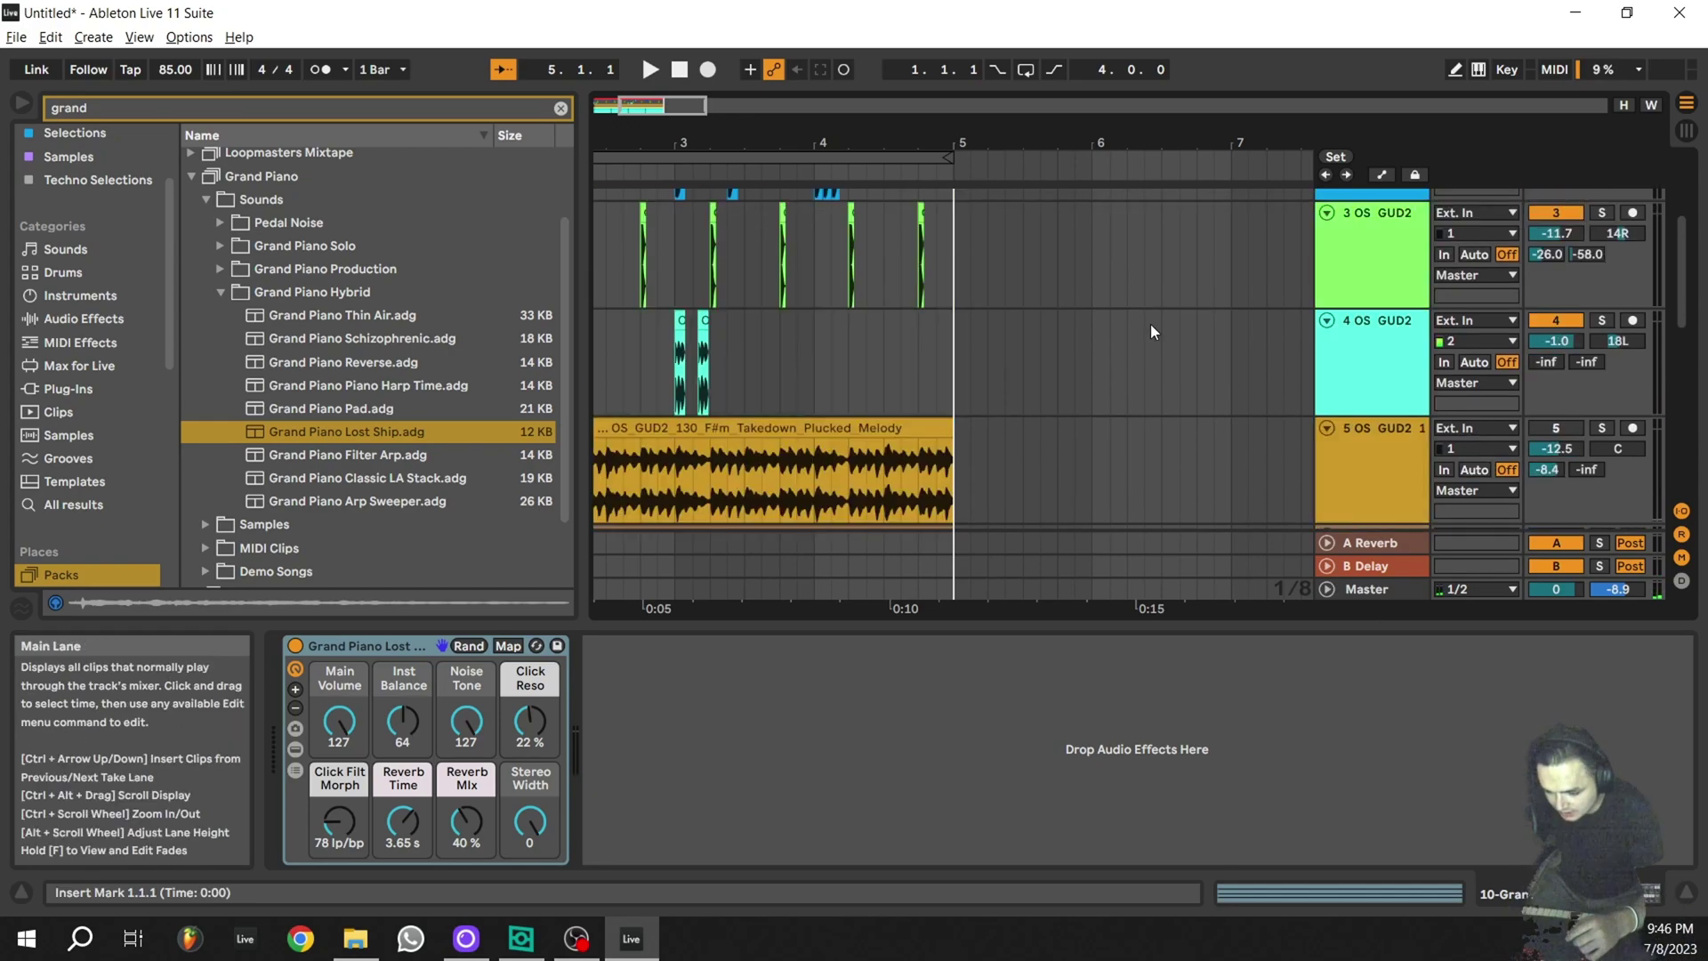
scroll(1150, 325, "up", 4)
left_click_drag(648, 106, 638, 109)
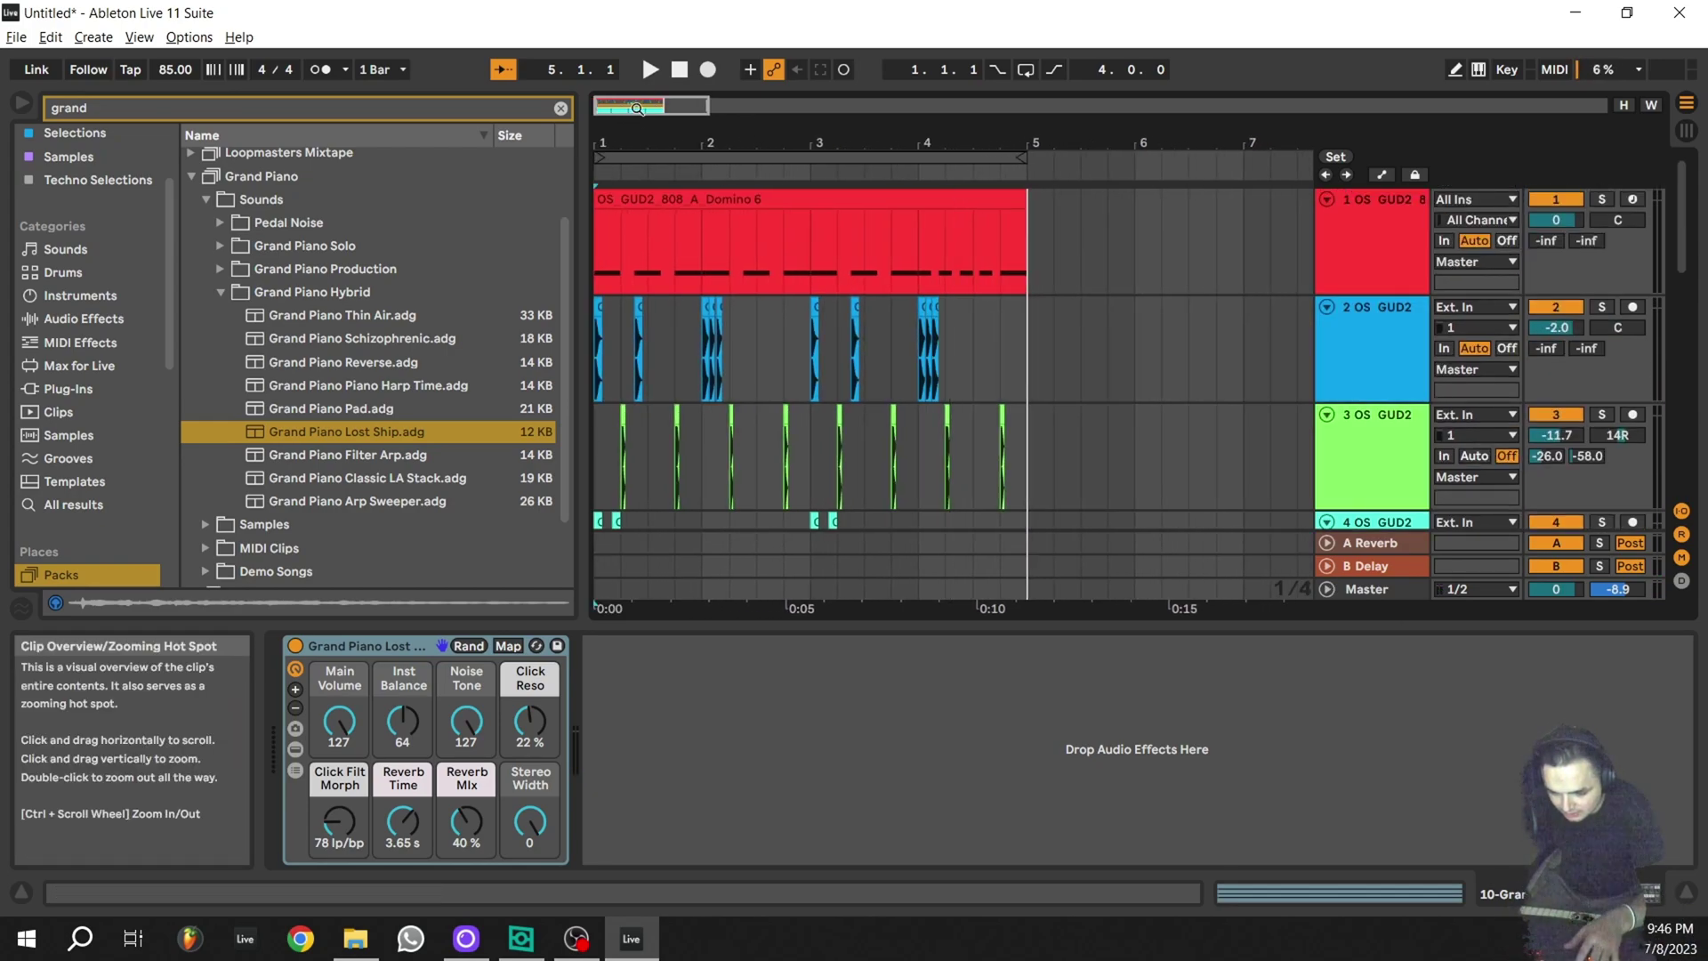
Show the 808 Domino clip's D3 notes and glides in the large MIDI Note Editor and play it.
left_click(721, 228)
key("shift+Tab")
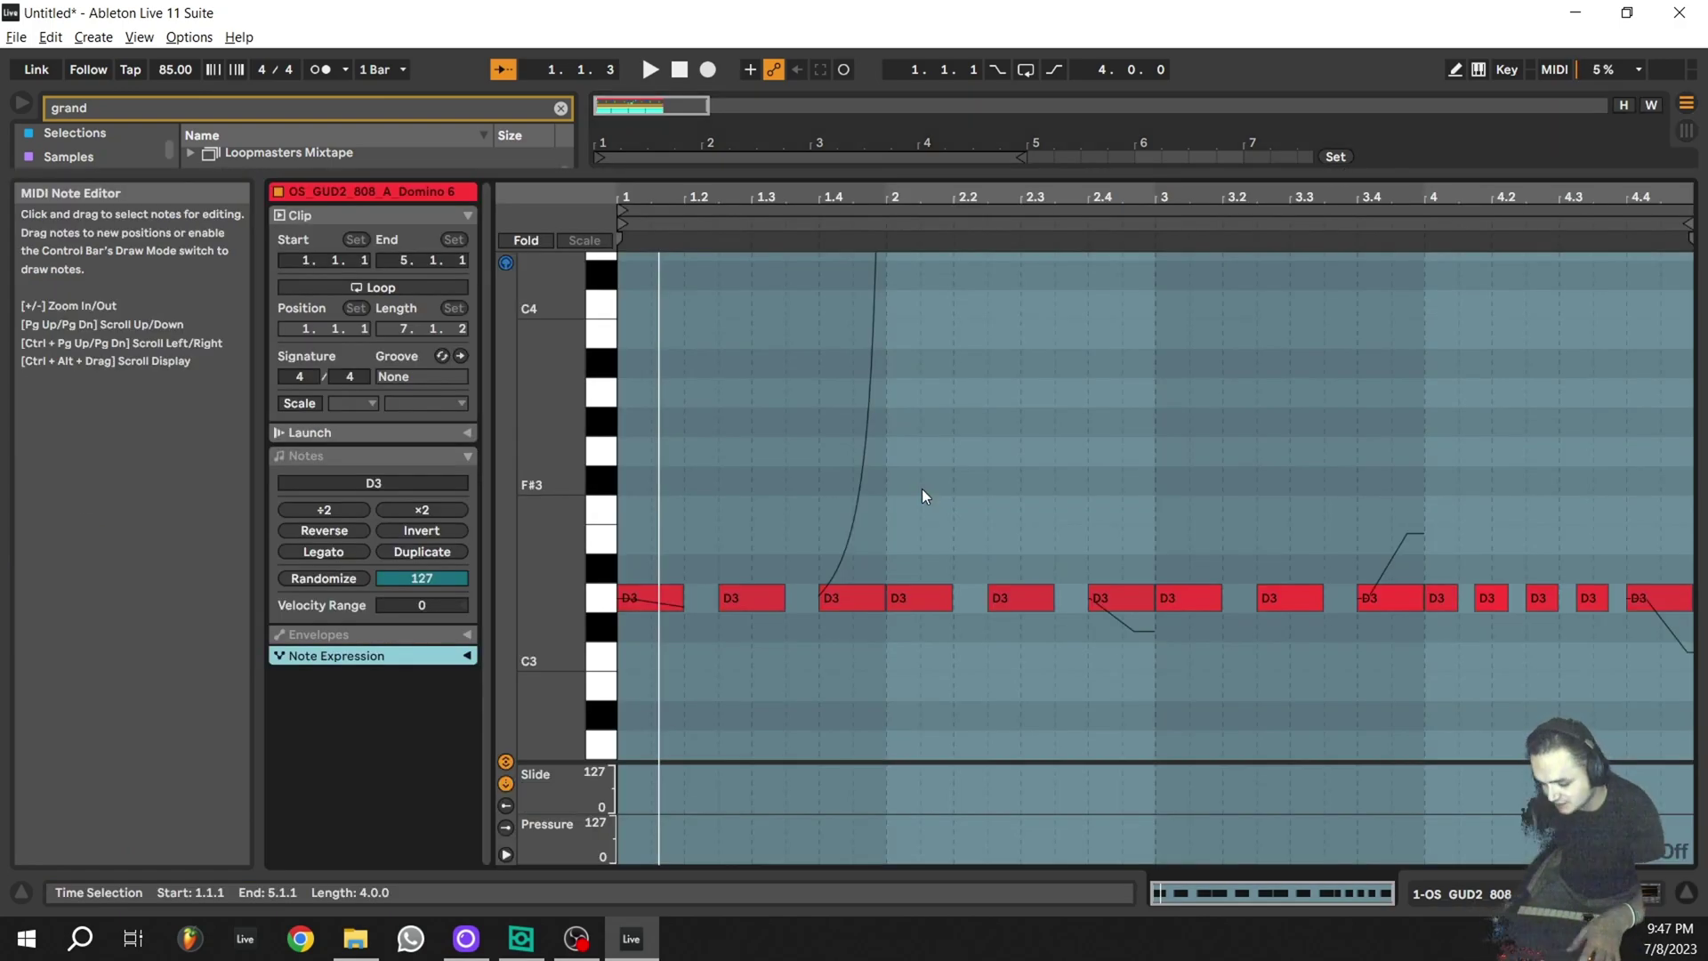
key("space")
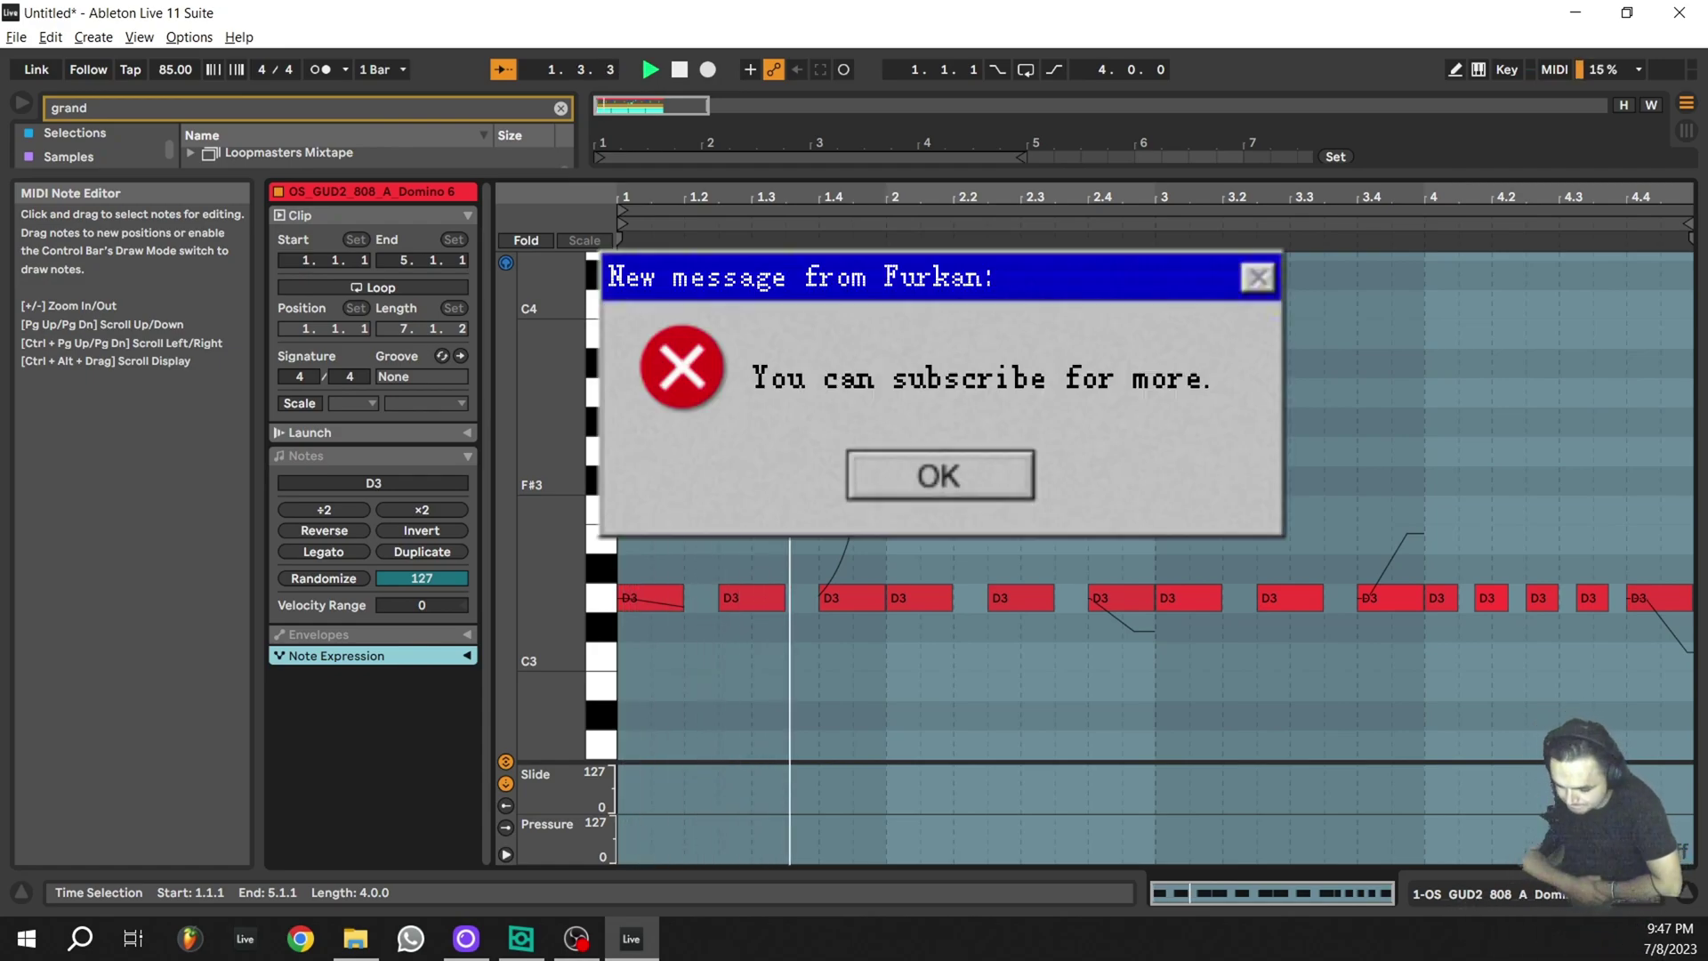